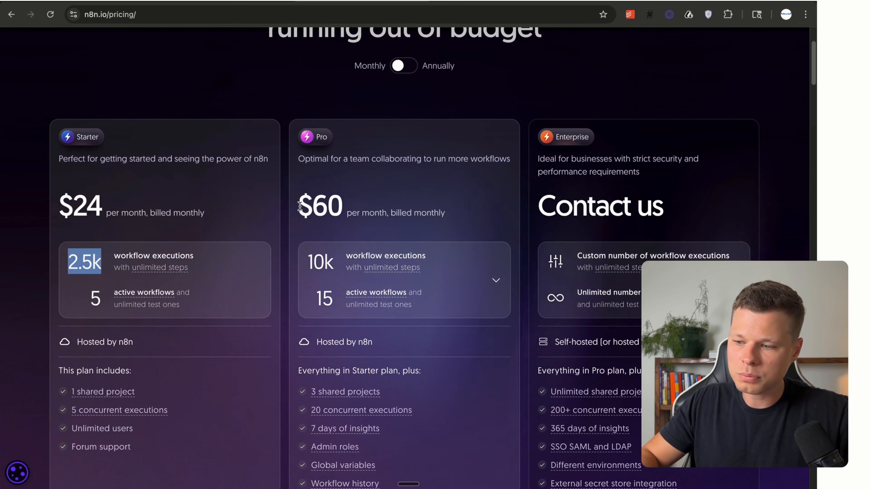
left_click_drag(298, 206, 336, 206)
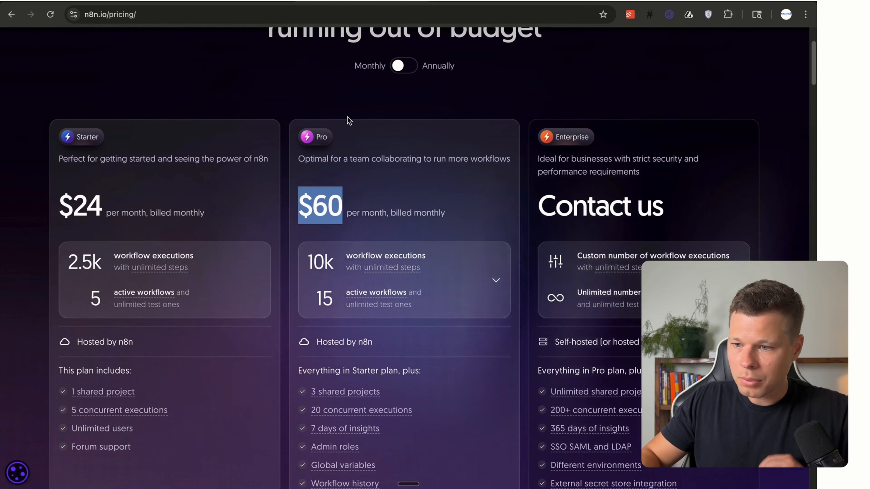
scroll(349, 121, "up", 4)
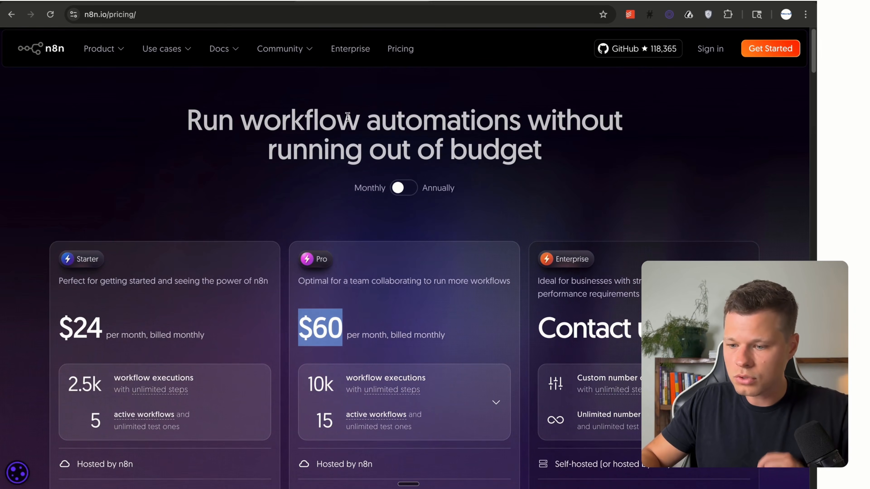
left_click_drag(223, 340, 112, 331)
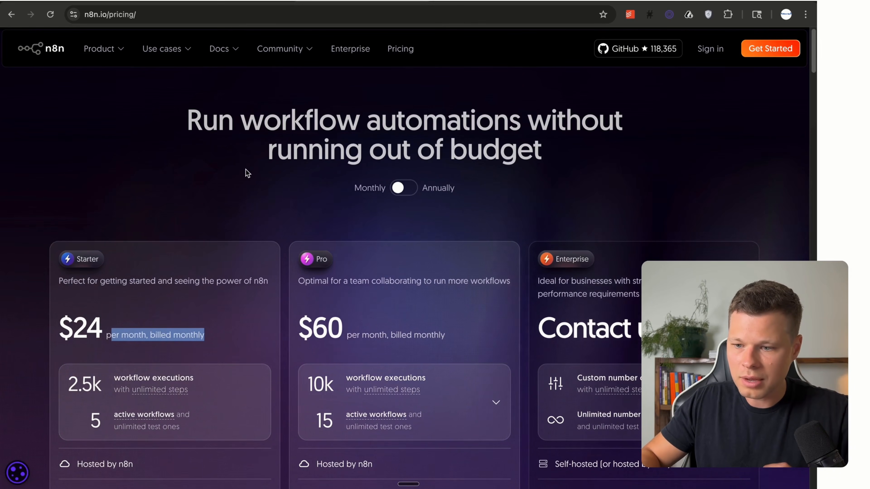
scroll(249, 174, "down", 1)
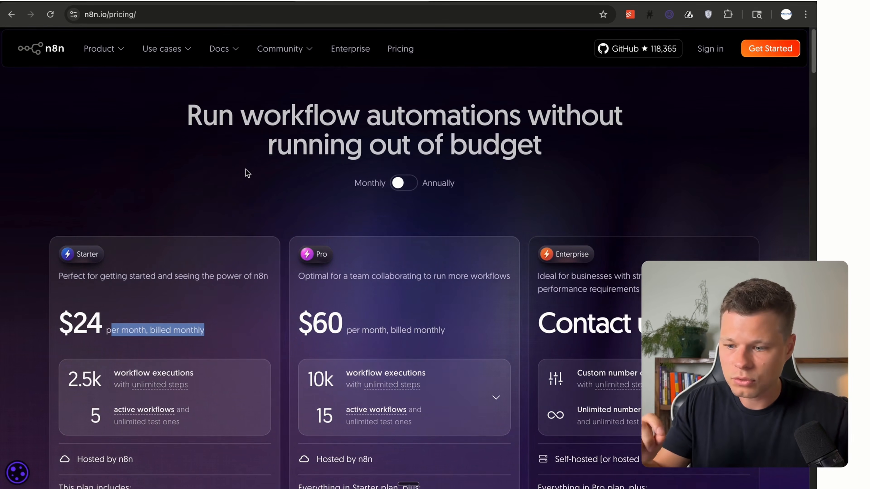
left_click(211, 13)
key("super+a")
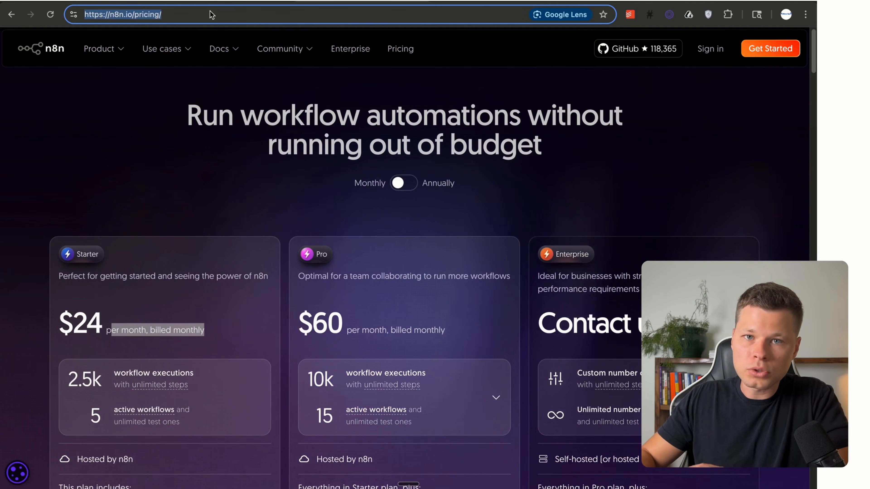
Go to the Hostinger website at hostinger.com.
type("hoos")
key("BackSpace")
key("BackSpace")
key("BackSpace")
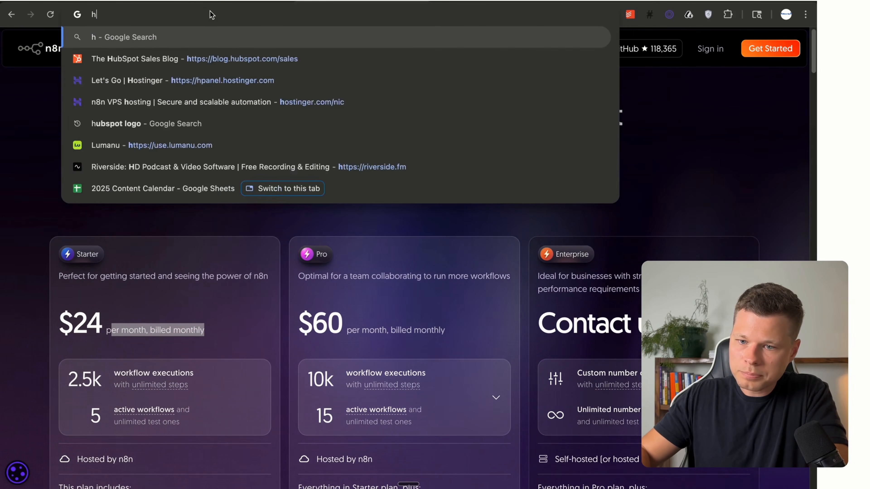
type("ostinger.com/")
key("Return")
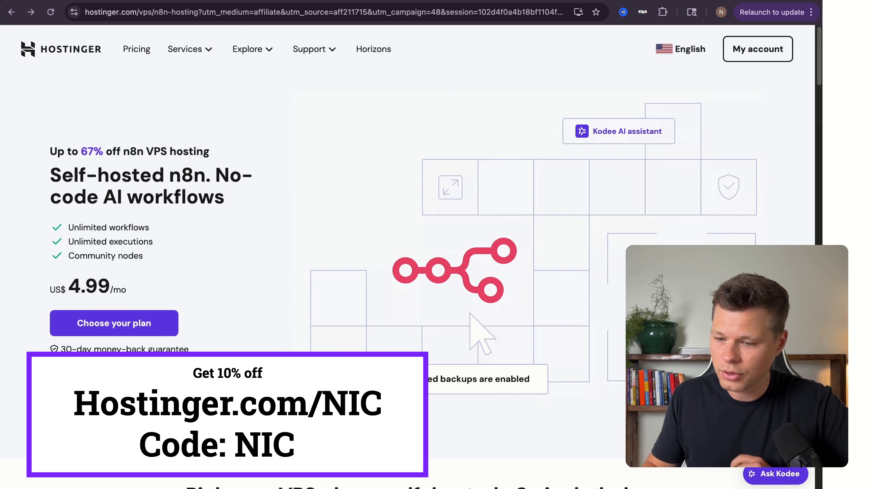
Scroll down to the VPS plans and choose the KVM 2 plan at US$ 6.99/mo.
scroll(210, 246, "down", 1)
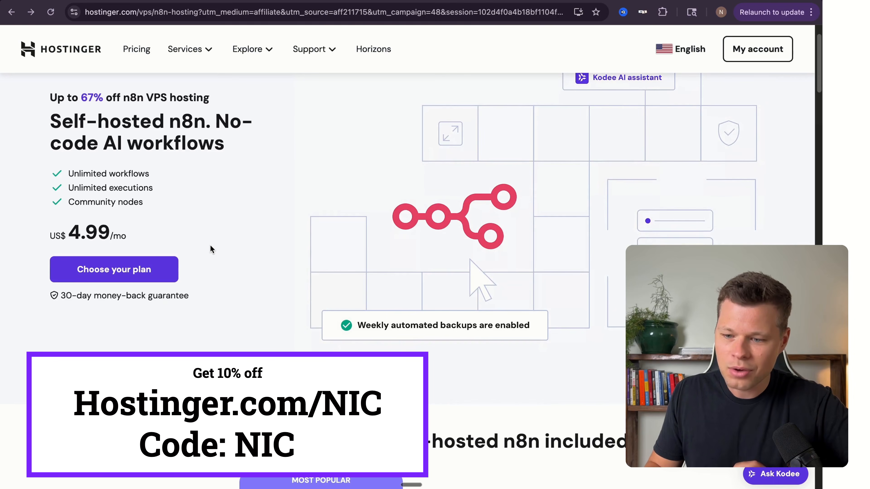
scroll(211, 245, "up", 1)
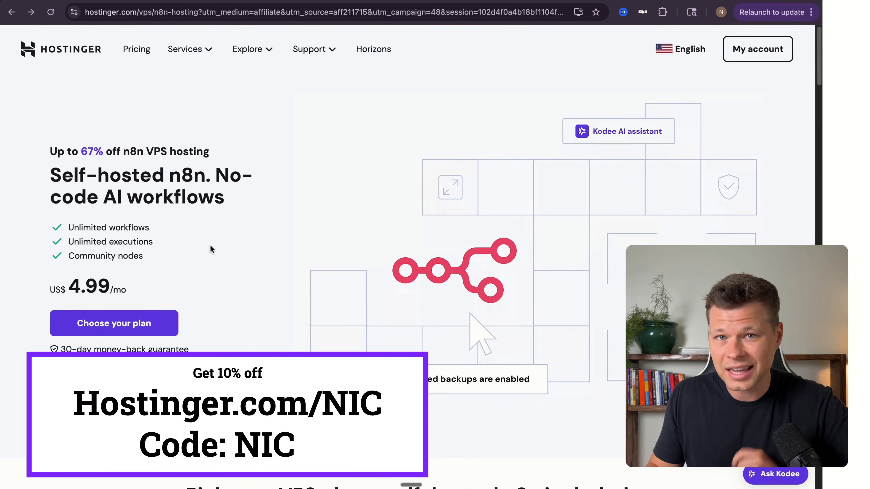
scroll(300, 249, "down", 6)
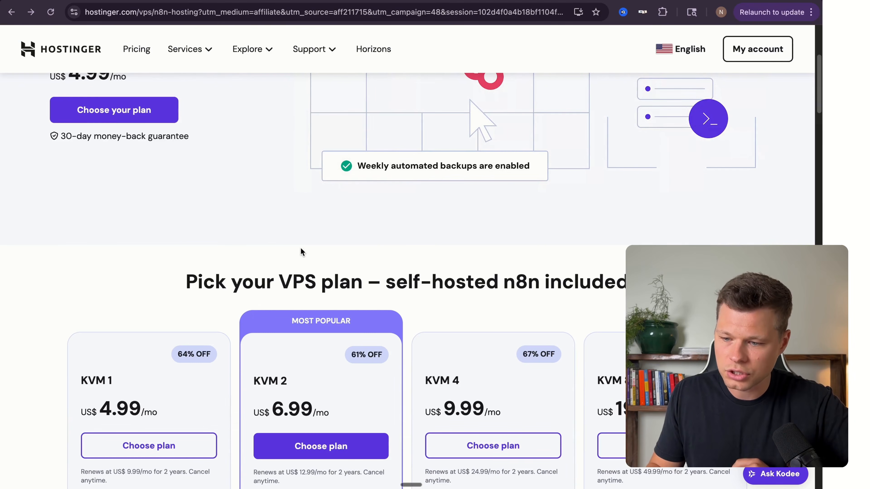
scroll(301, 250, "down", 4)
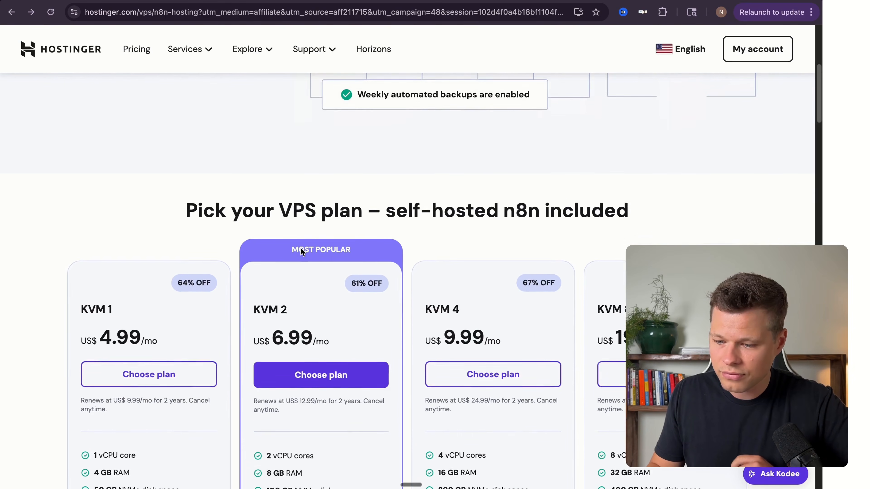
scroll(308, 130, "down", 1)
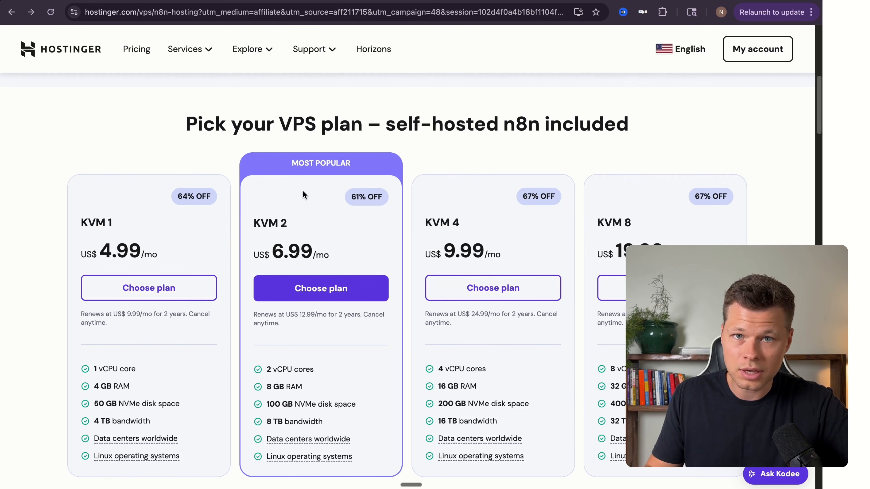
scroll(305, 244, "down", 1)
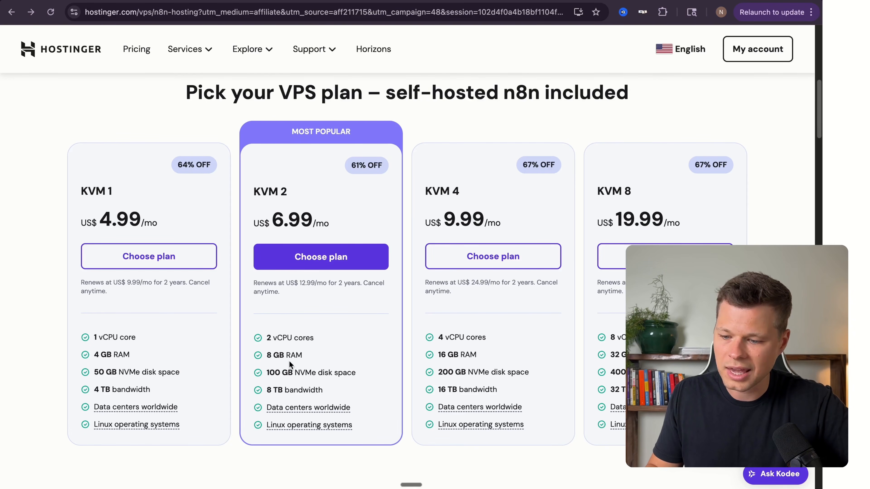
scroll(322, 325, "down", 1)
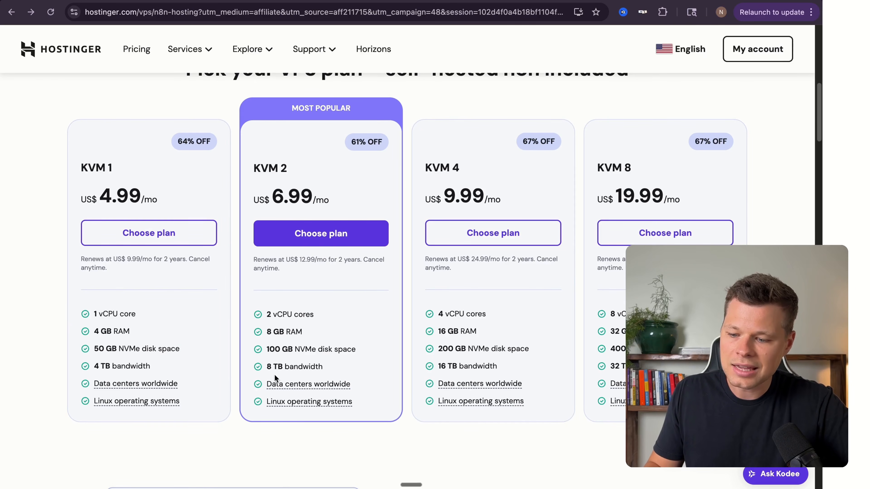
scroll(336, 310, "down", 1)
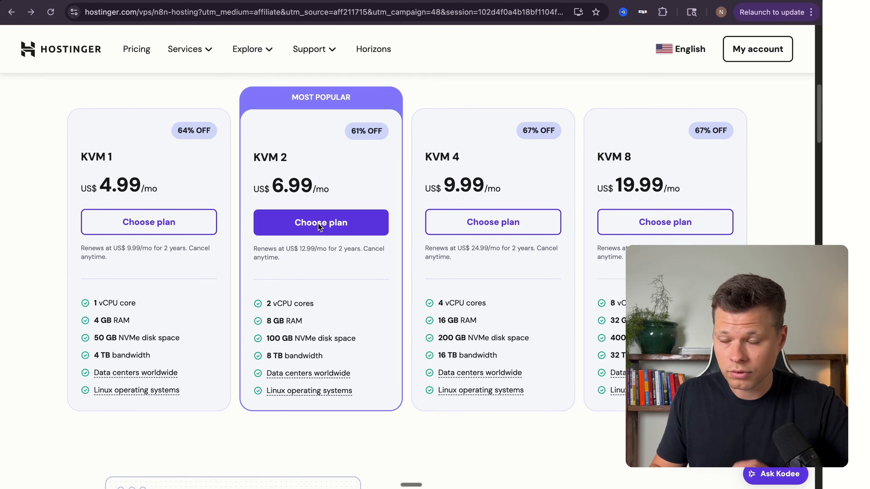
left_click(323, 229)
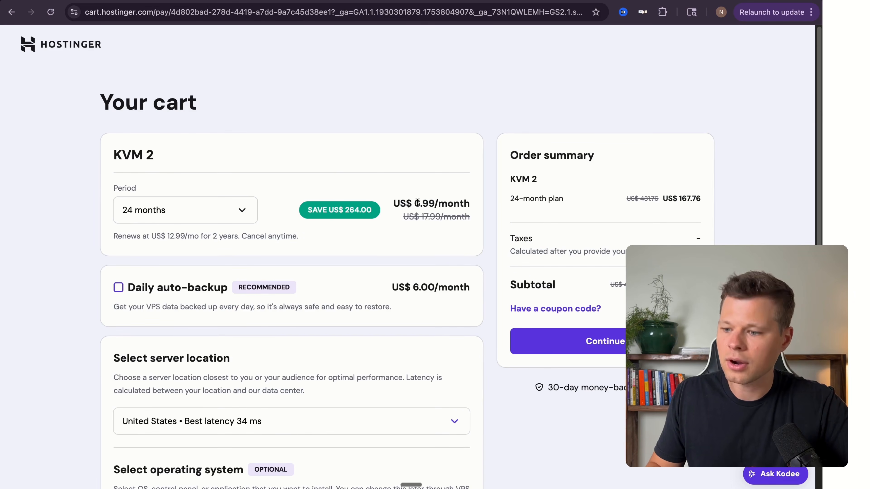
Apply the NIC coupon code to the KVM 2 order for 10% off.
left_click(562, 308)
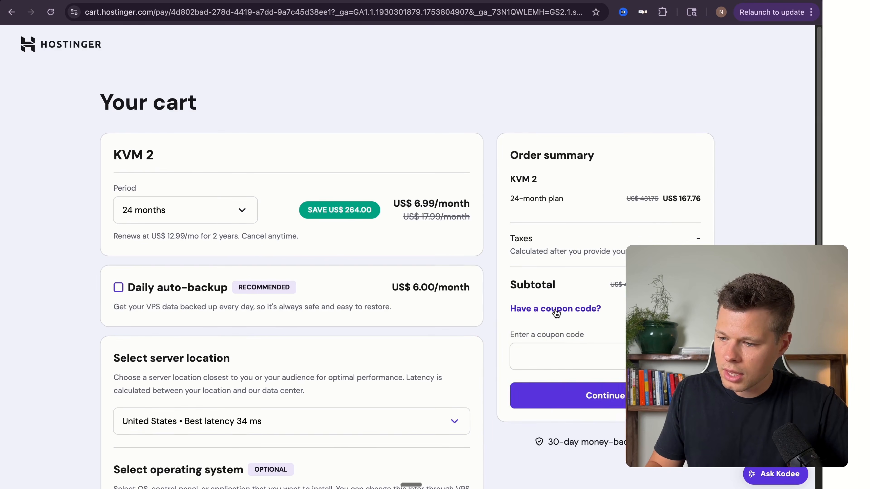
left_click(561, 351)
type("NIC")
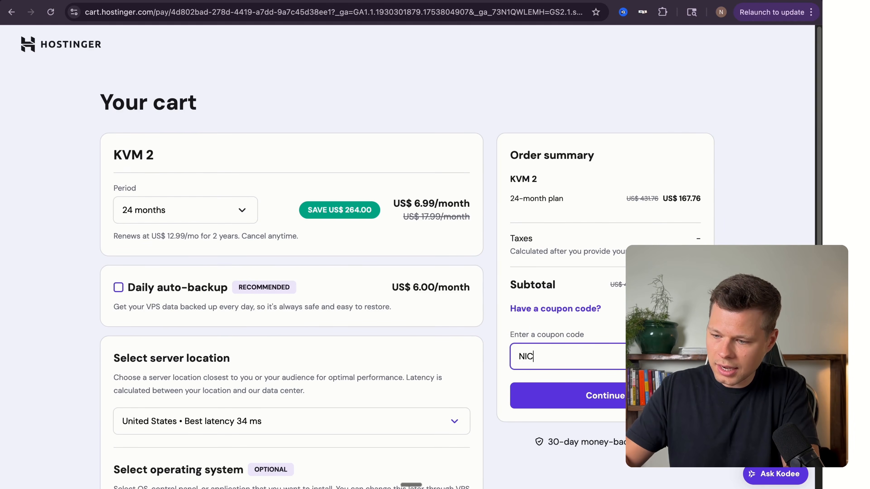
key("Return")
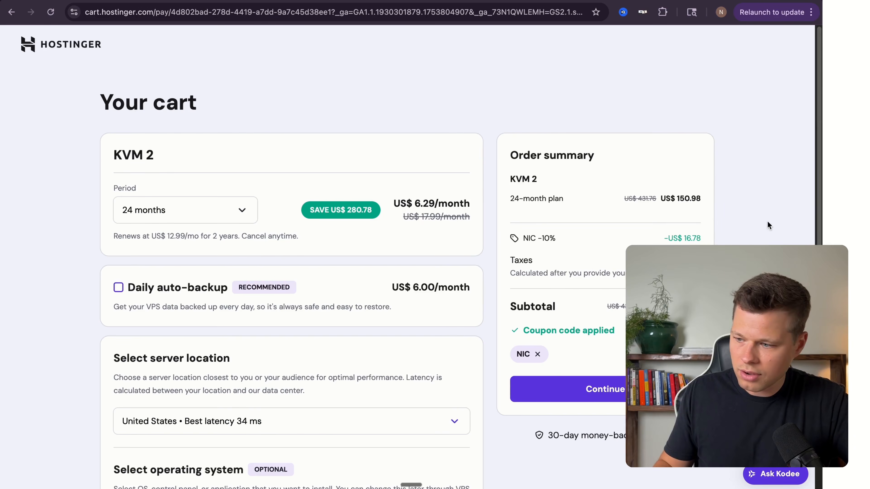
Keep United States as the server location and continue the KVM 2 order.
scroll(345, 185, "down", 5)
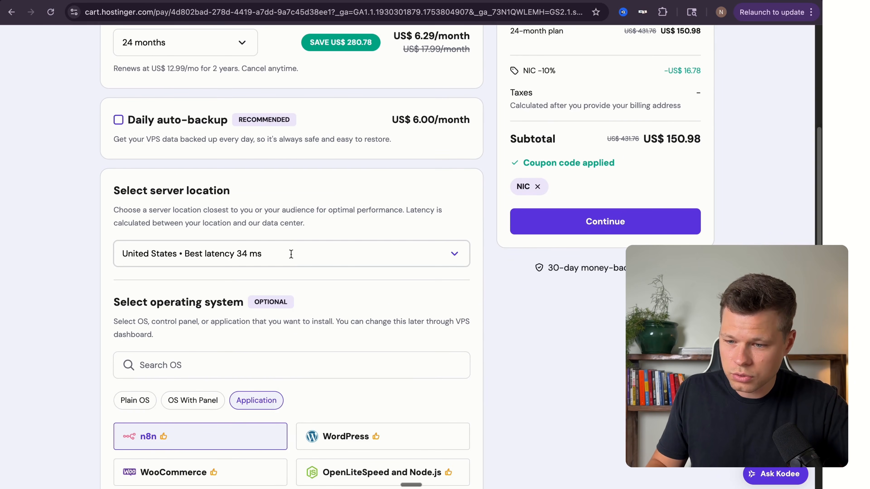
left_click(291, 254)
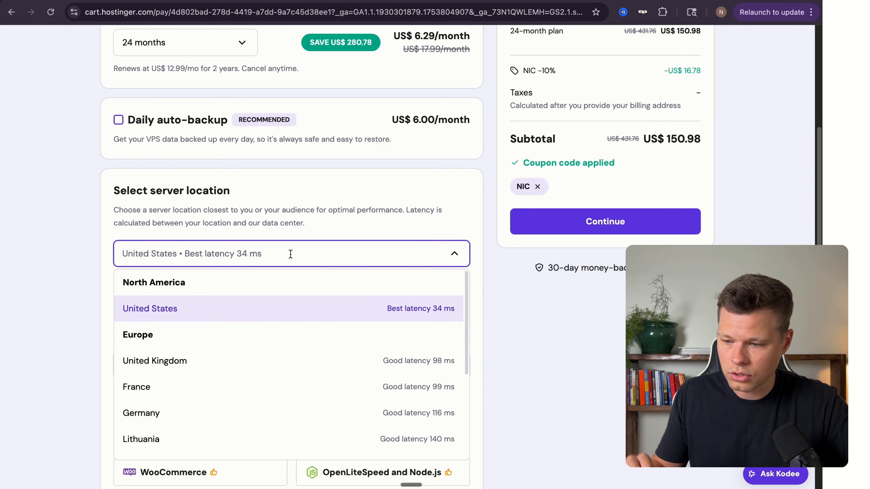
left_click(212, 316)
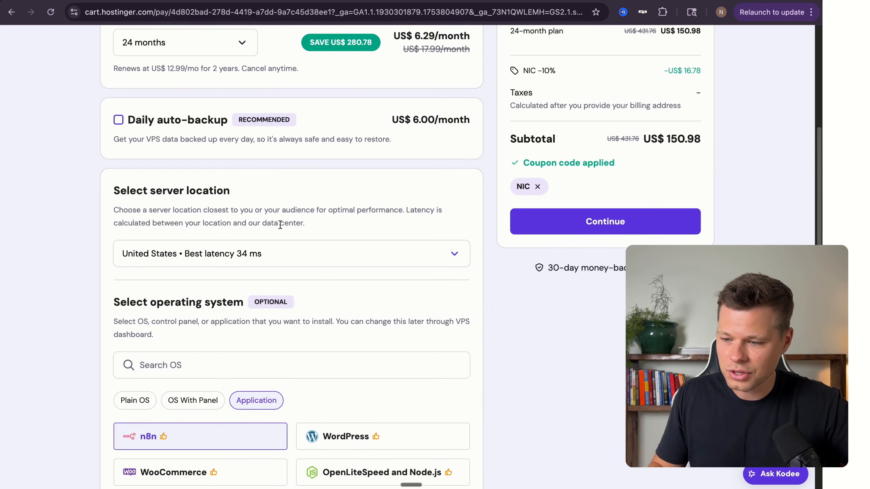
scroll(280, 225, "down", 3)
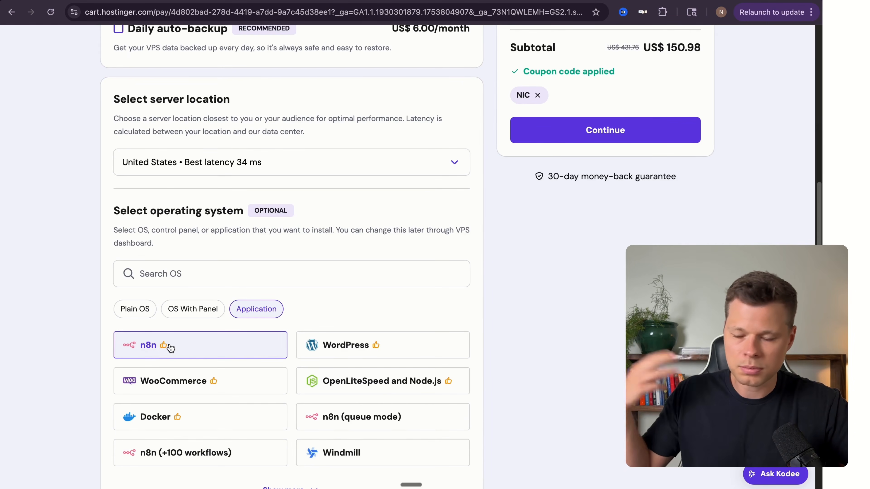
scroll(258, 288, "up", 5)
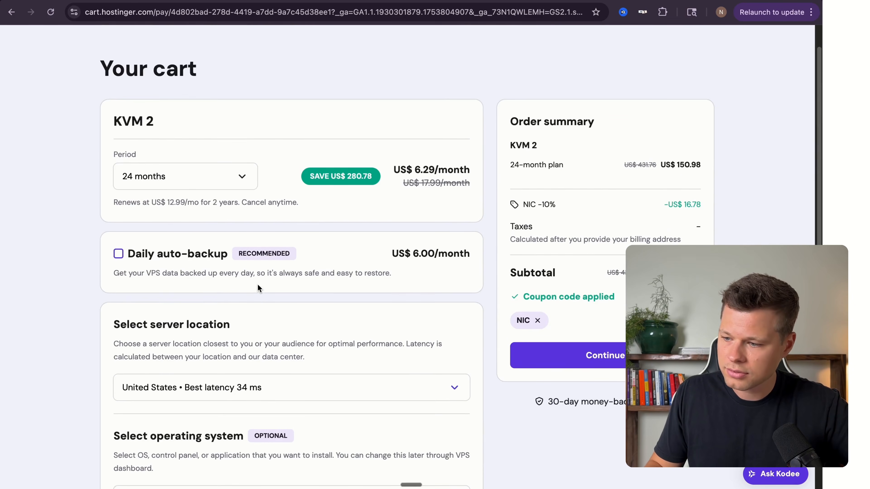
left_click(613, 346)
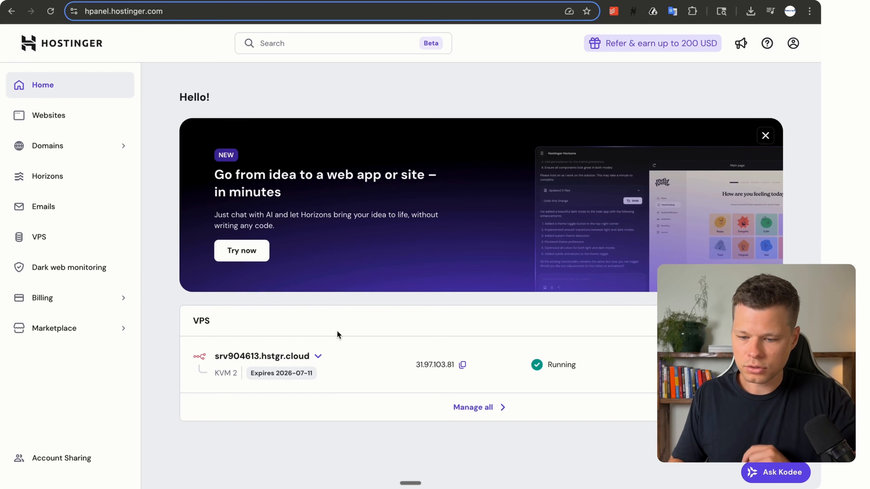
From the VPS list, manage the KVM 2 server and launch its n8n app.
left_click(58, 240)
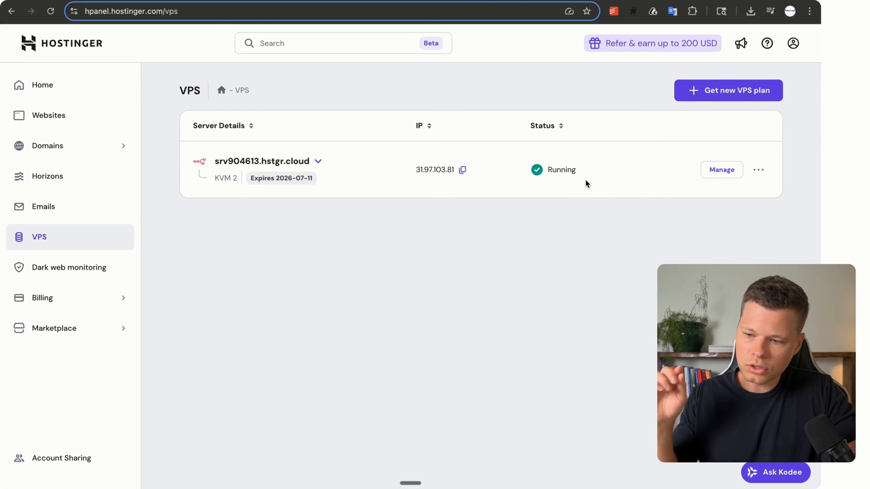
left_click(722, 169)
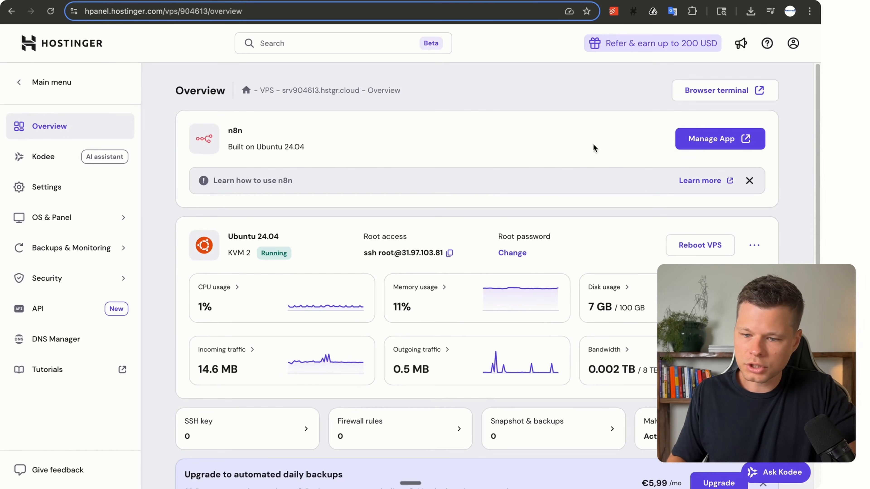
left_click(724, 138)
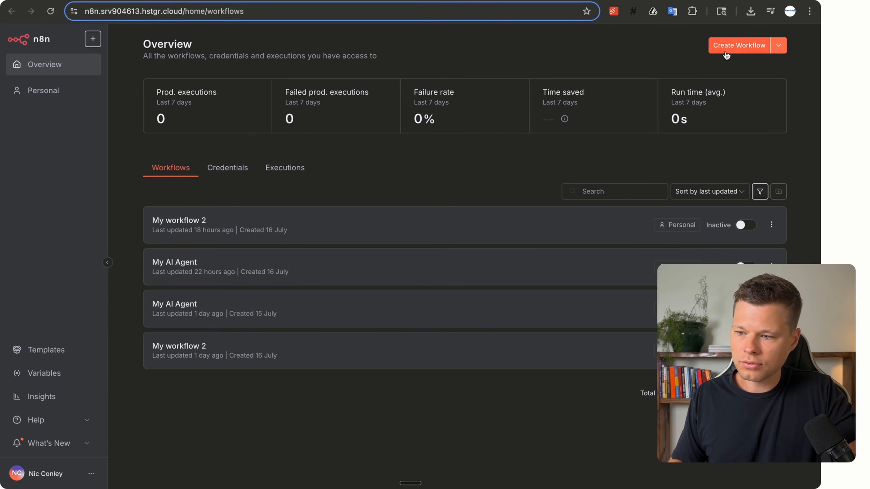
Create a new workflow triggered by Slack's 'On new message posted to channel'.
left_click(734, 52)
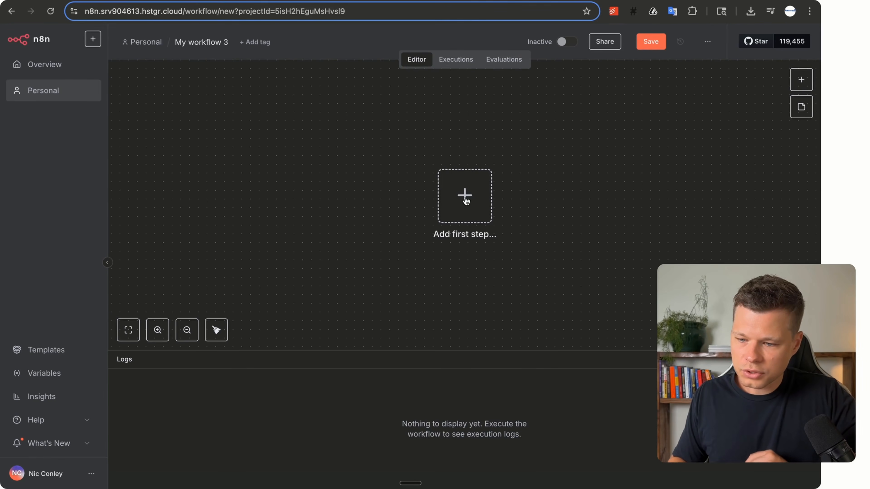
left_click(466, 200)
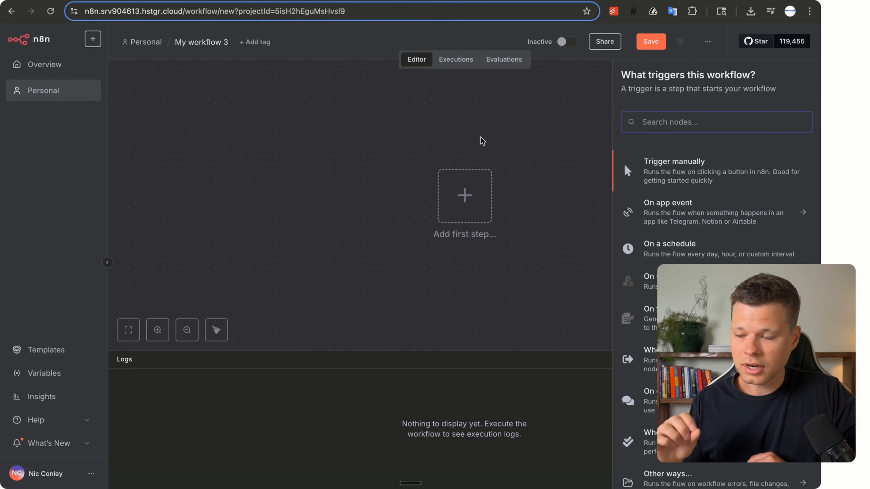
type("cht")
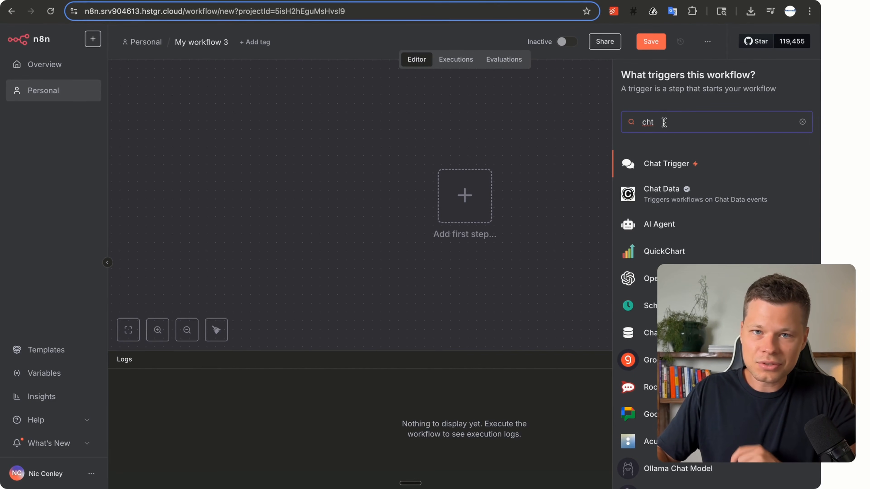
key("BackSpace")
key("BackSpace")
key("BackSpace")
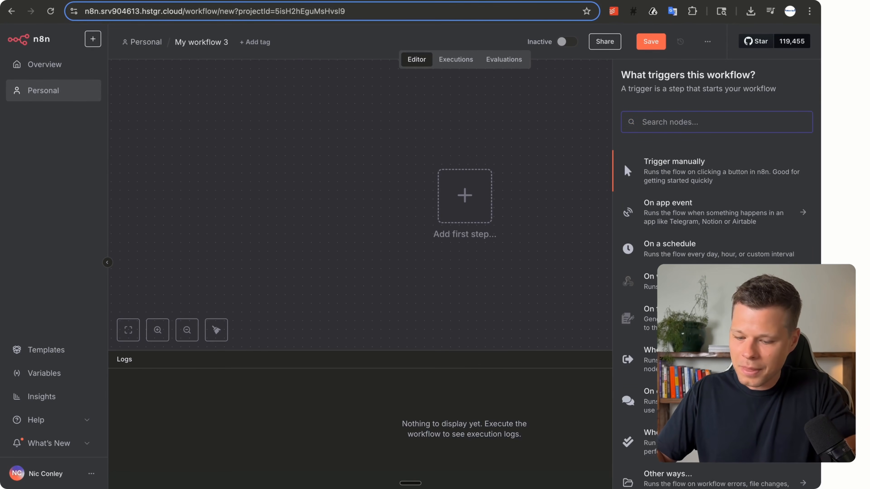
type("slack")
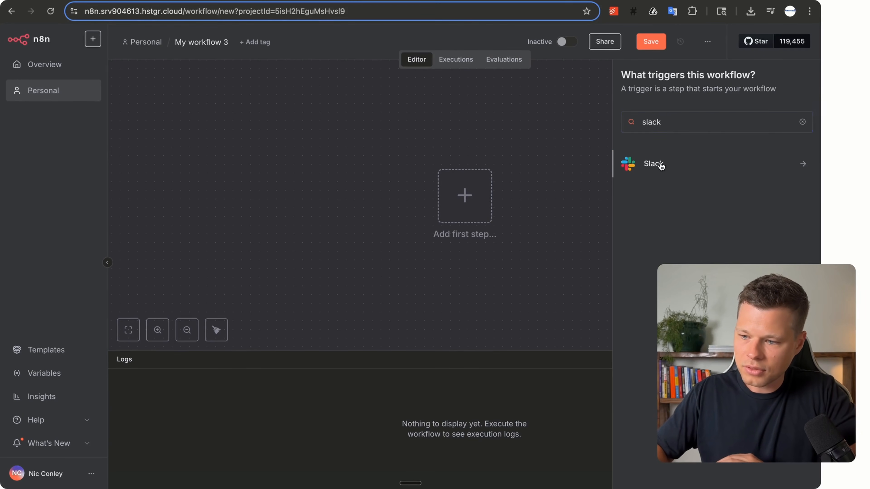
left_click(660, 164)
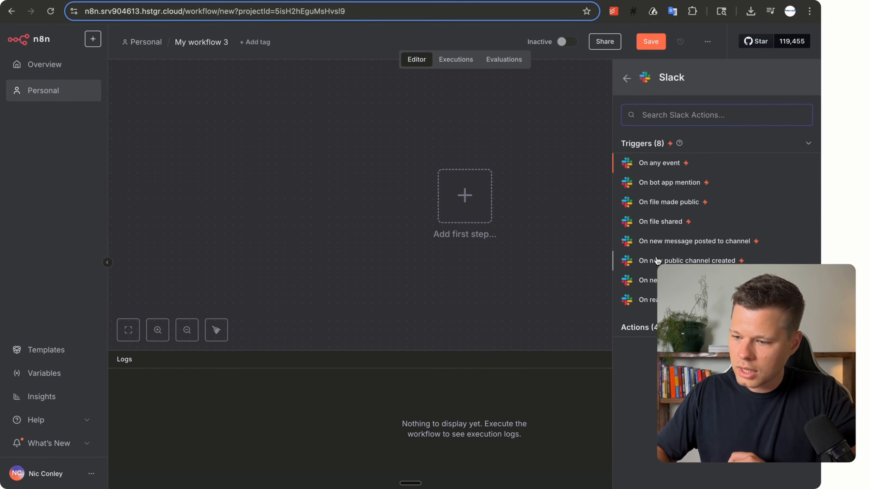
left_click(660, 243)
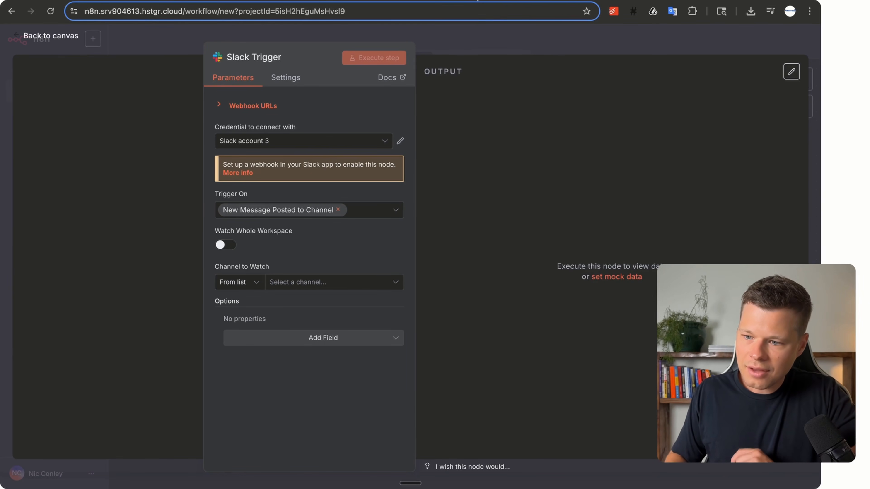
Open the Connecting Slack to N8N guide and follow its link to Slack apps.
key("Return")
scroll(451, 281, "down", 1)
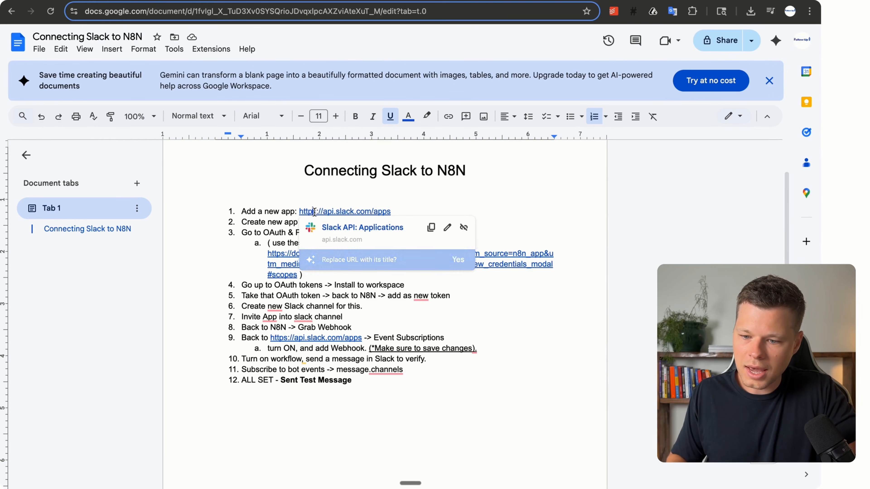
left_click(349, 226)
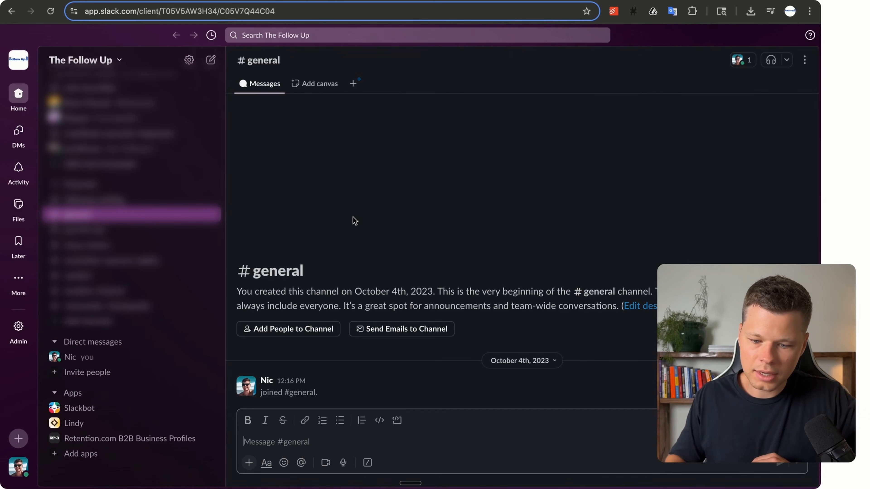
Navigate from the workspace's apps page to the Slack API list of your apps.
left_click(81, 454)
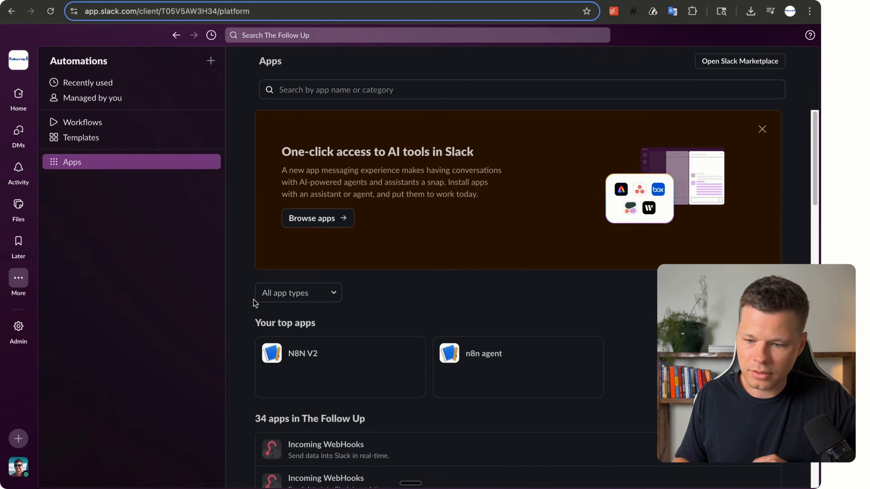
left_click(313, 219)
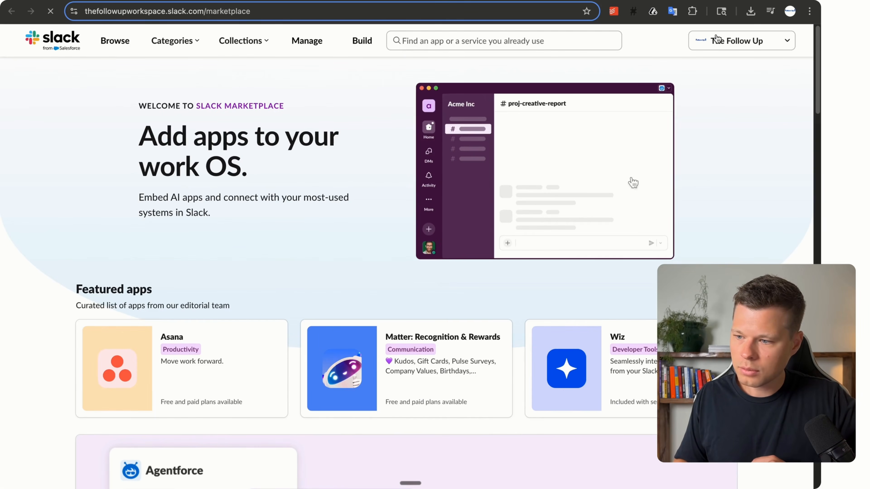
left_click(360, 40)
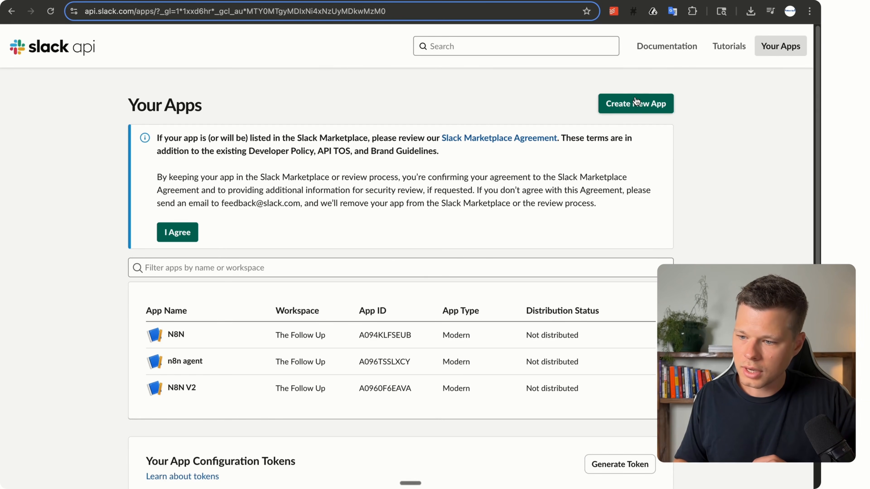
Create app n8ntesing123 from scratch in The Follow Up workspace.
left_click(617, 105)
left_click(336, 293)
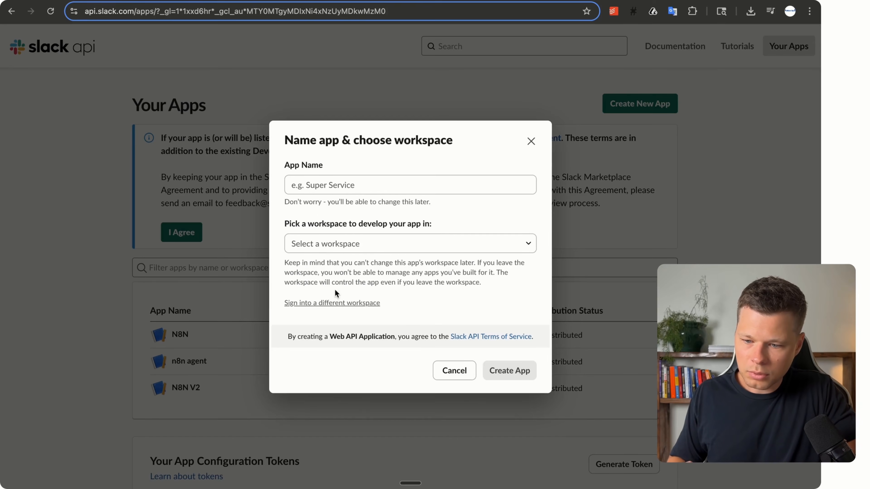
left_click(317, 184)
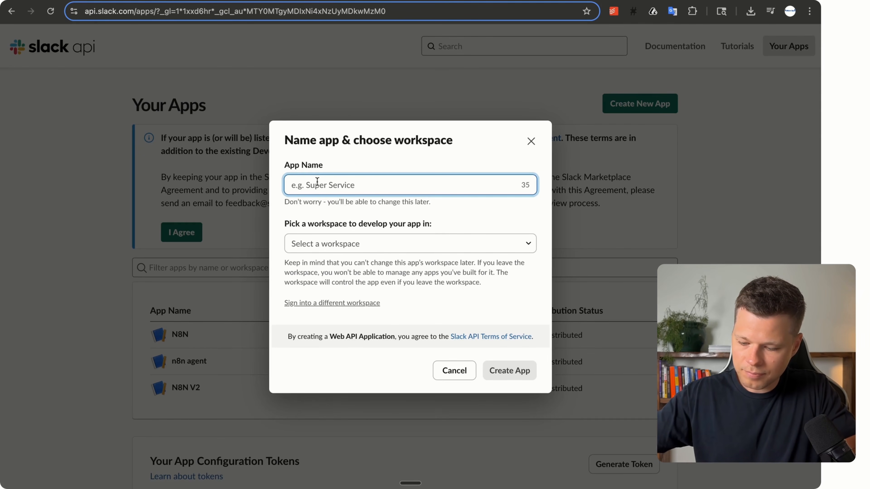
type("n8ntes")
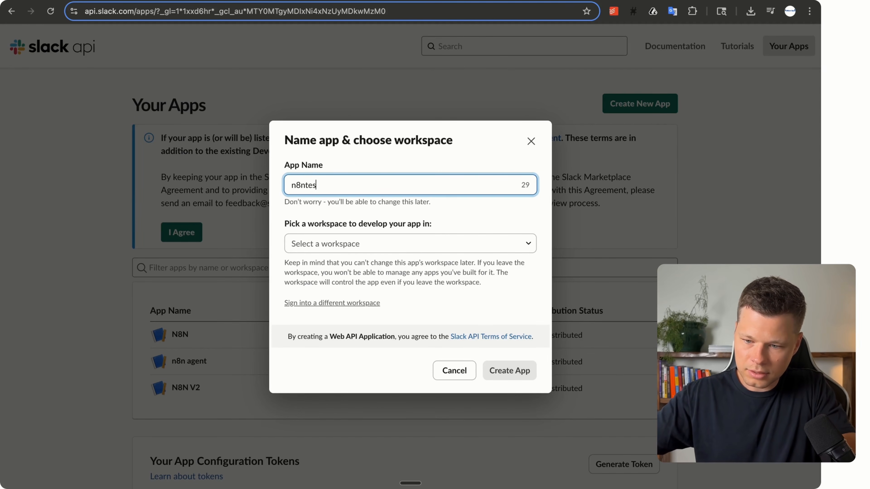
type("ing123")
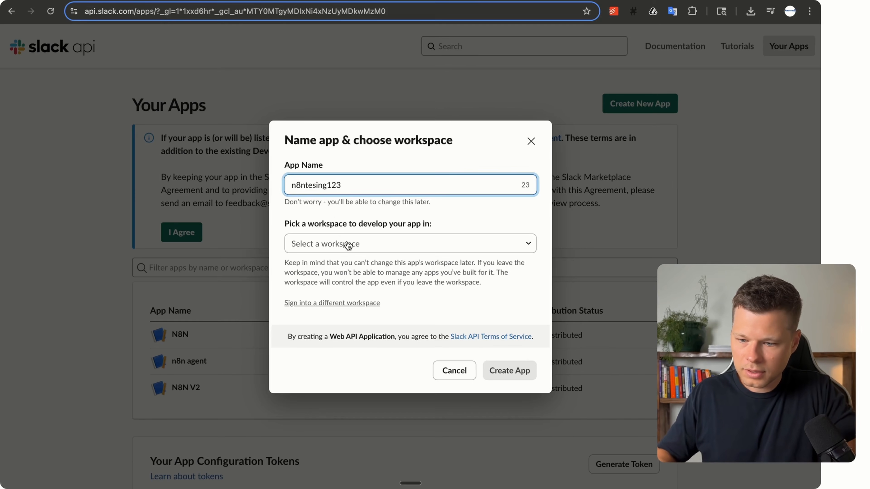
left_click(349, 245)
left_click(350, 265)
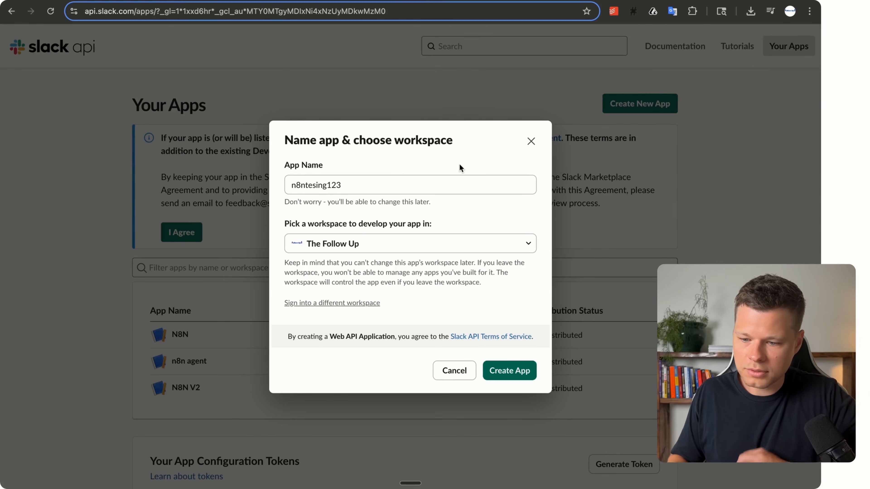
left_click(515, 377)
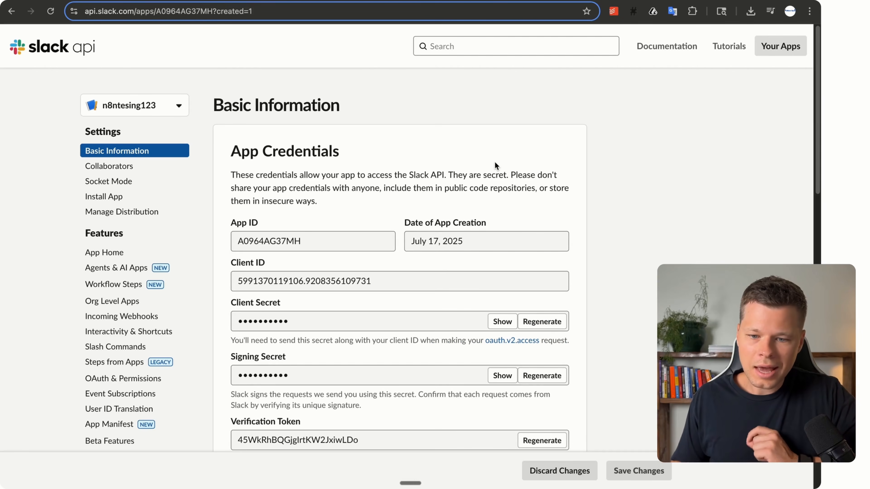
Check the setup guide, then open the app's OAuth & Permissions page down to Bot Token Scopes.
left_click(311, 1)
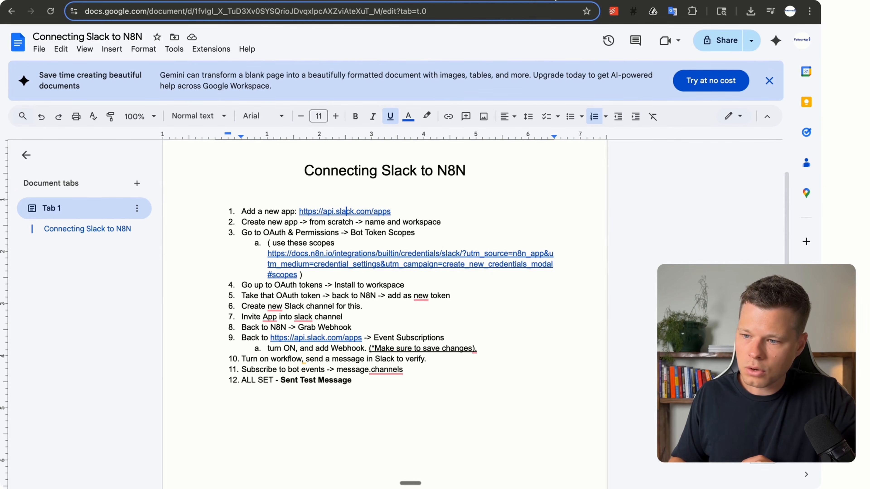
left_click(556, 0)
scroll(425, 154, "down", 1)
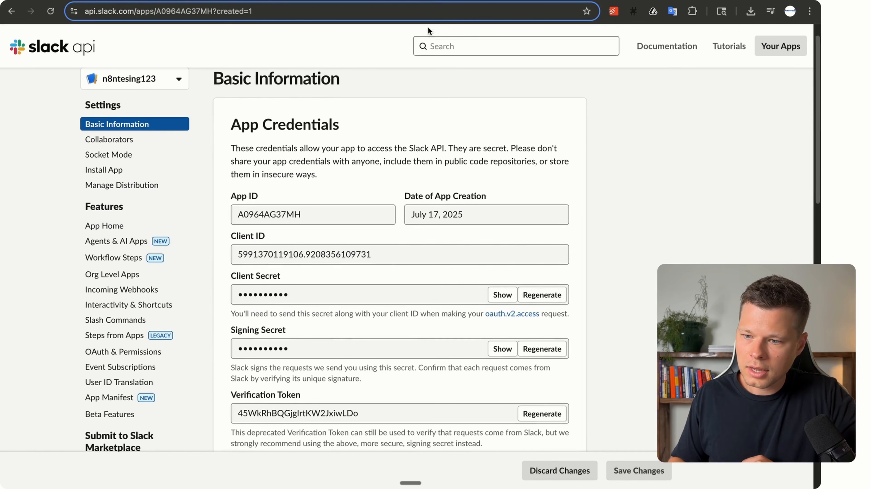
scroll(430, 192, "down", 2)
scroll(430, 192, "up", 1)
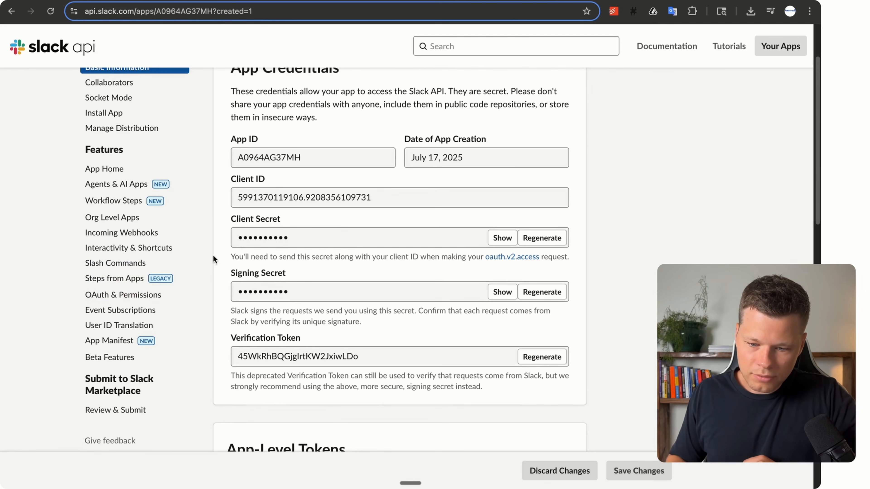
left_click(135, 297)
scroll(312, 199, "down", 7)
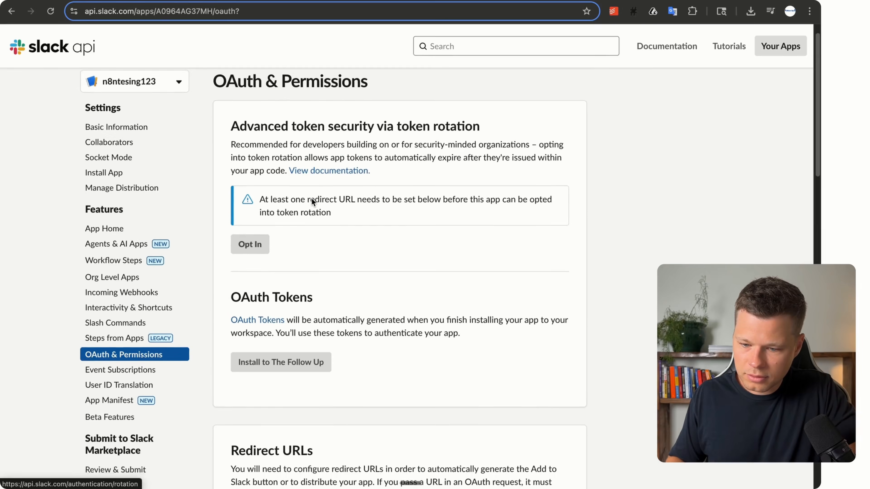
scroll(312, 200, "down", 8)
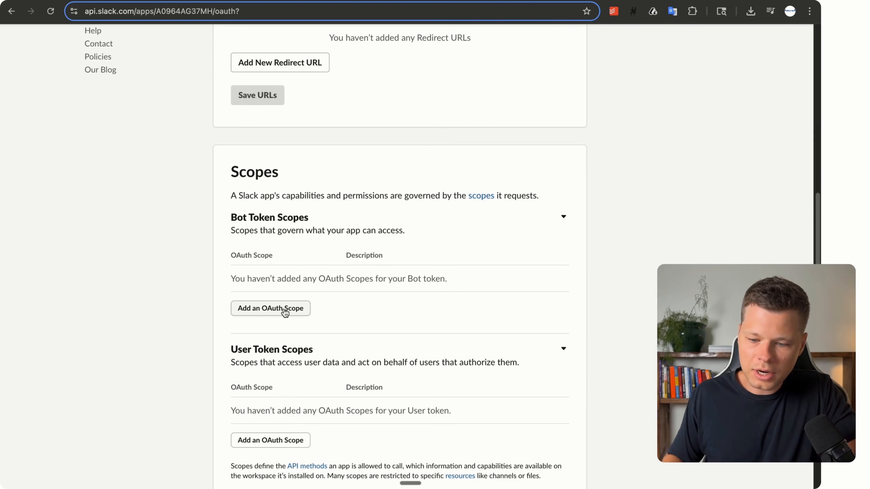
Add the channels:read bot token scope, taken from the n8n docs' required scopes list.
left_click(284, 310)
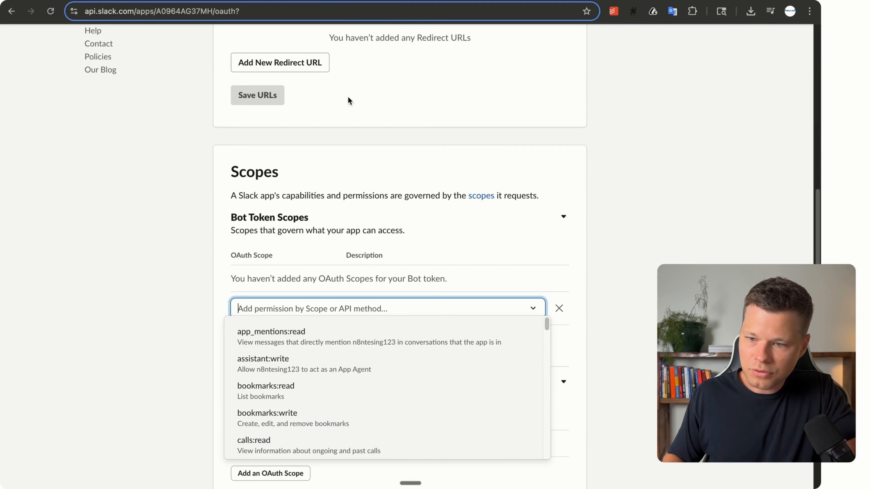
key("ctrl+Tab")
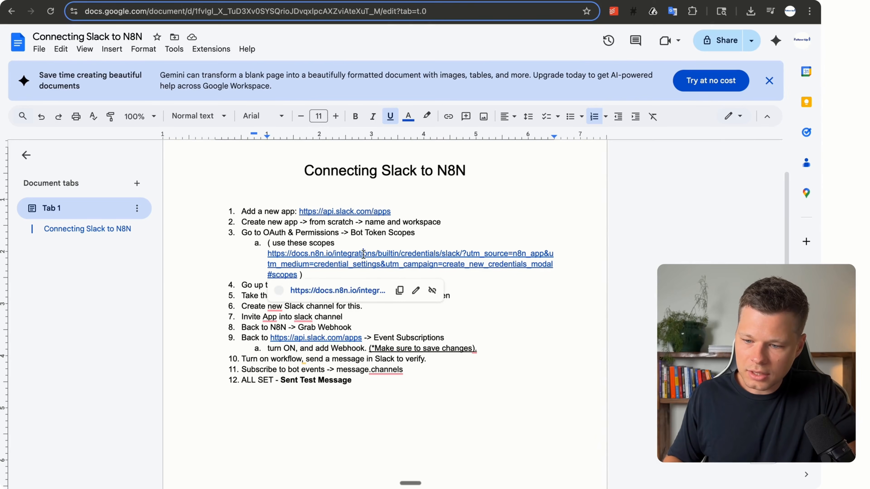
left_click(363, 253)
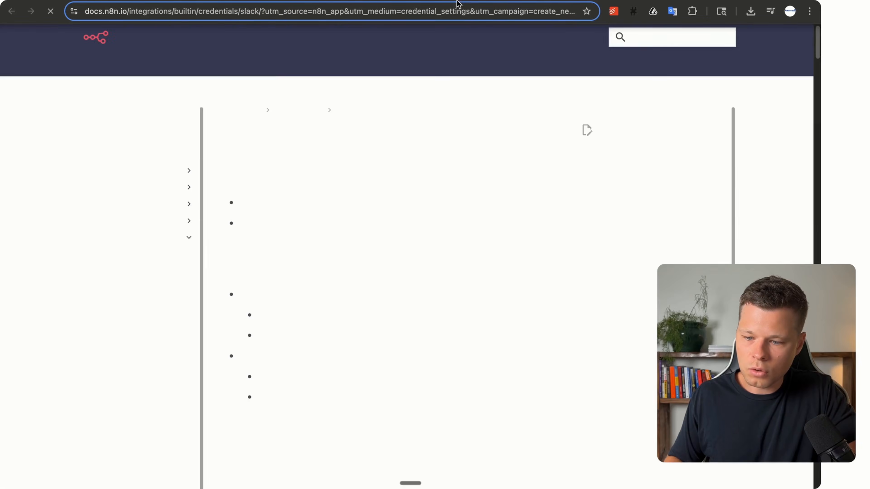
scroll(378, 229, "down", 10)
scroll(379, 229, "up", 12)
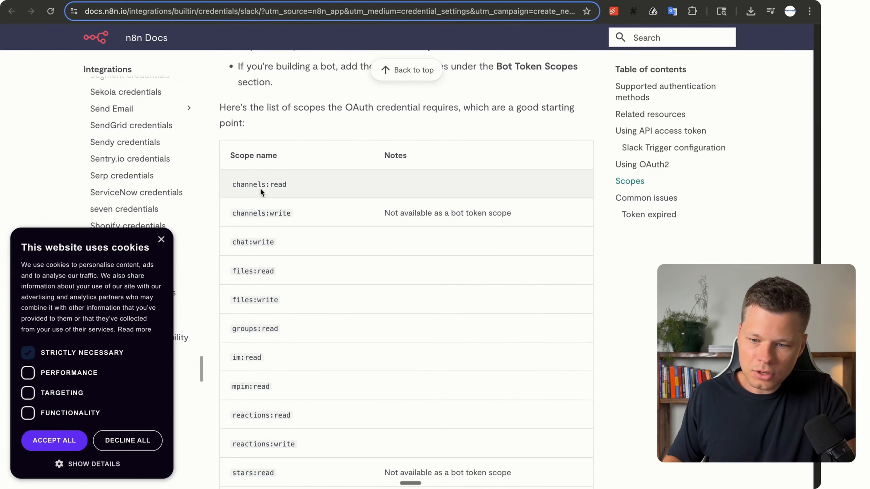
triple_click(260, 187)
key("super+c")
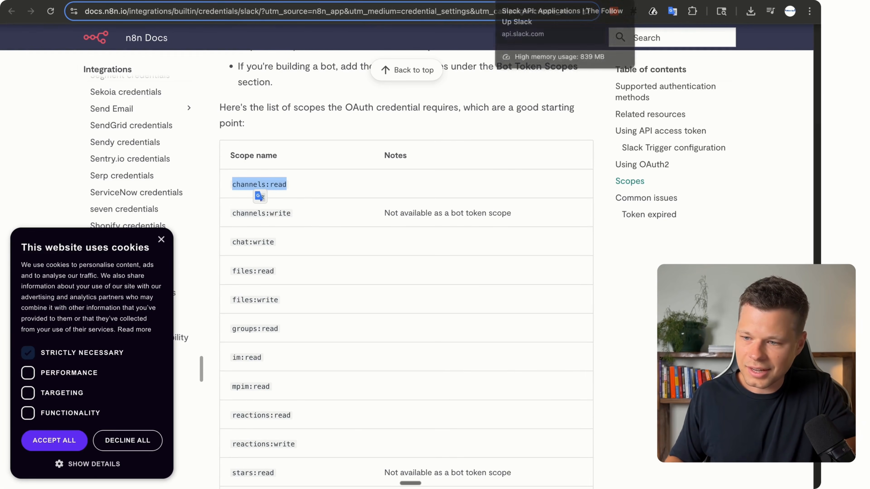
left_click(524, 1)
key("super+v")
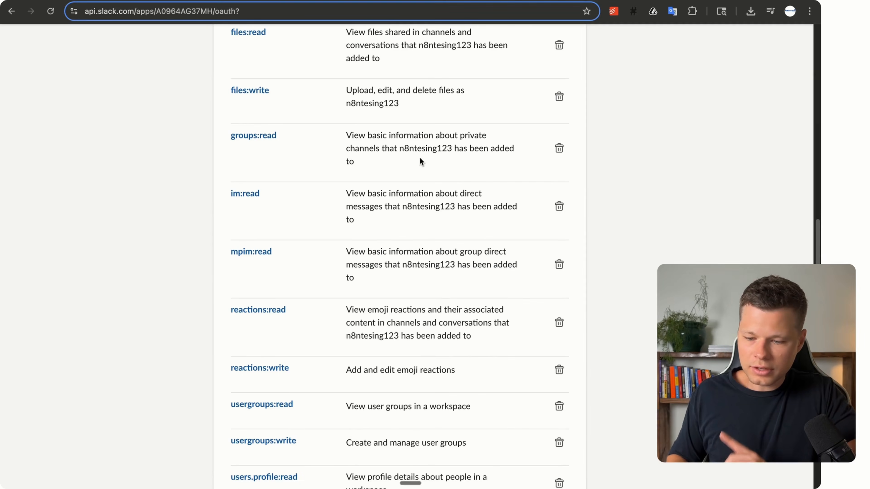
Install the app to The Follow Up workspace.
scroll(419, 157, "up", 10)
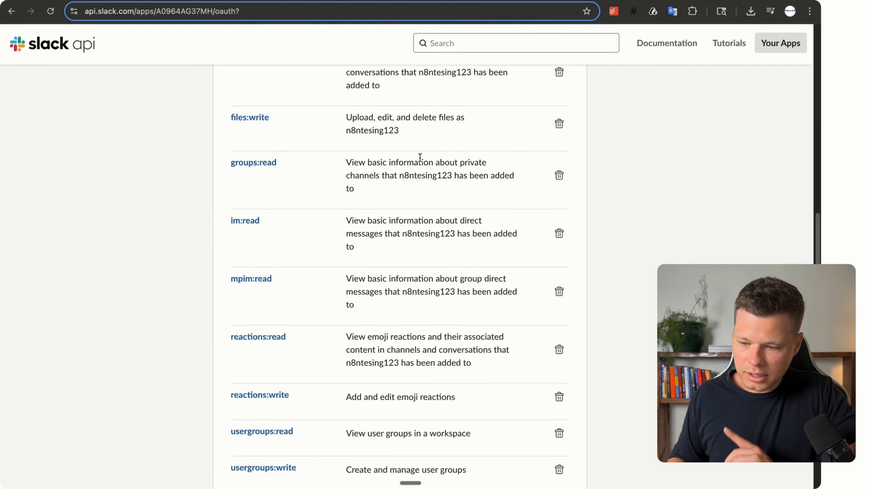
scroll(419, 157, "up", 10)
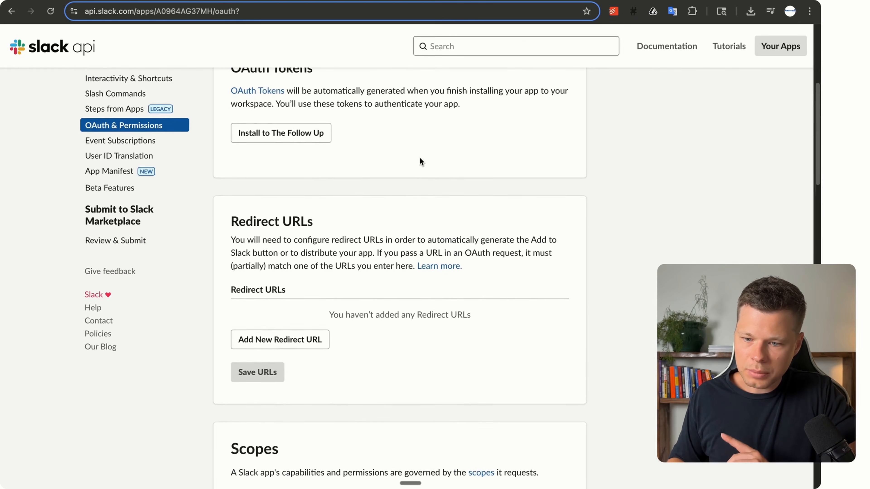
left_click(286, 369)
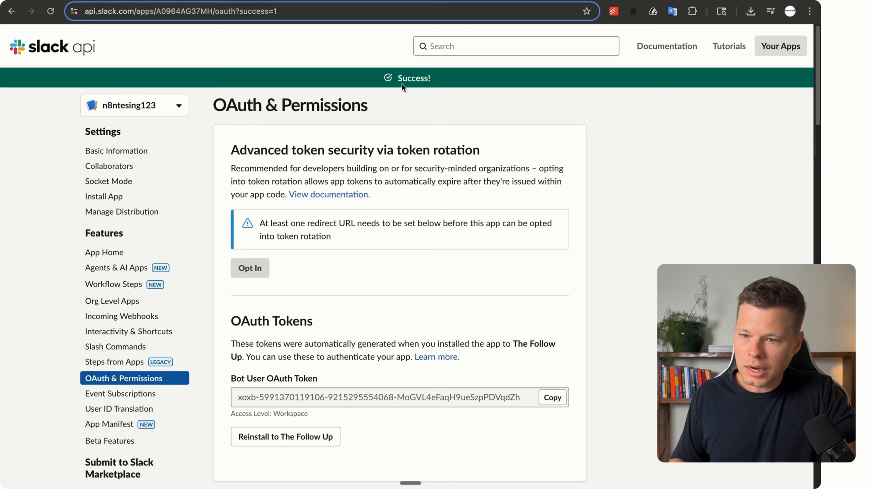
Return to the n8n workflow and start a new Slack credential in the trigger.
type("n8n")
key("Return")
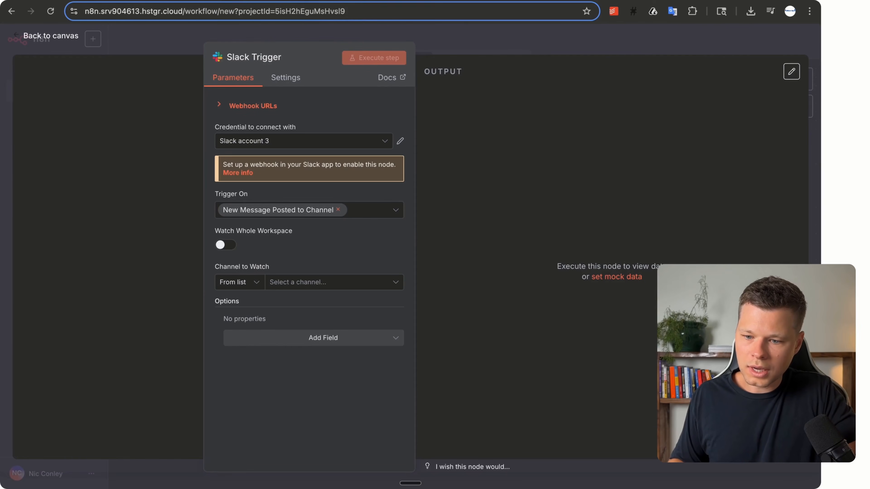
left_click(265, 146)
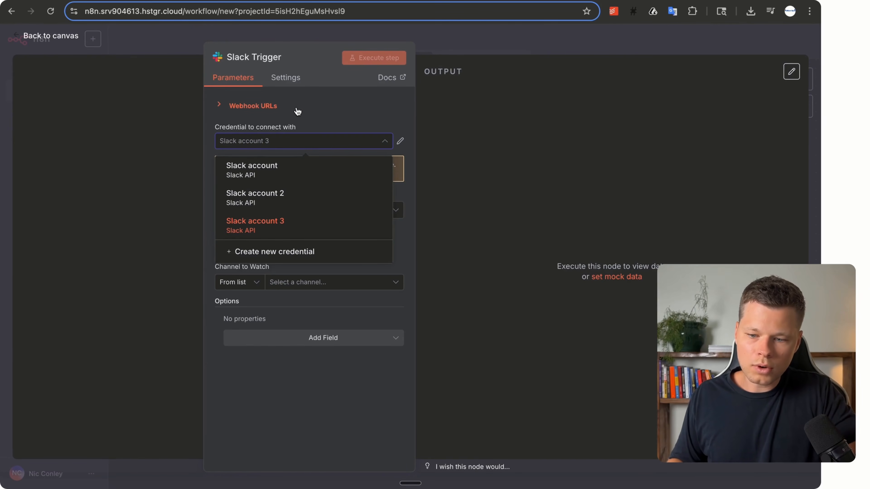
left_click(242, 255)
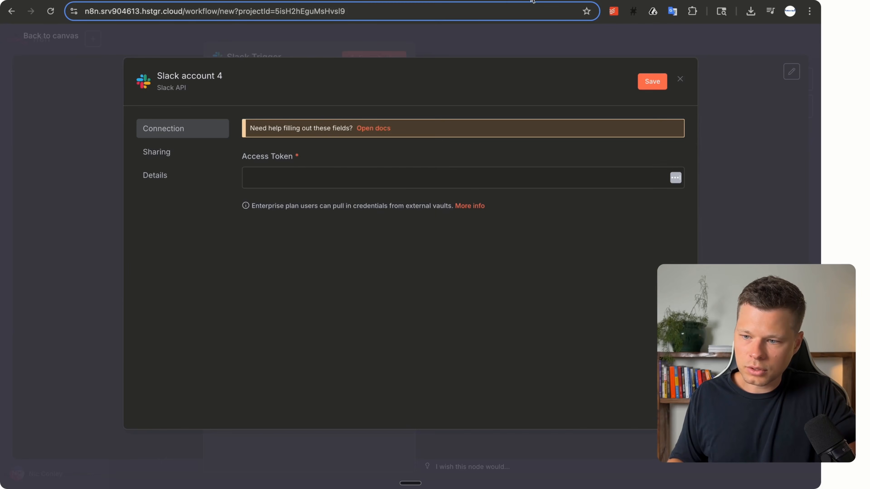
Paste the Bot User OAuth Token as the Access Token and save Slack account 4.
key("ctrl+Tab")
scroll(363, 223, "down", 3)
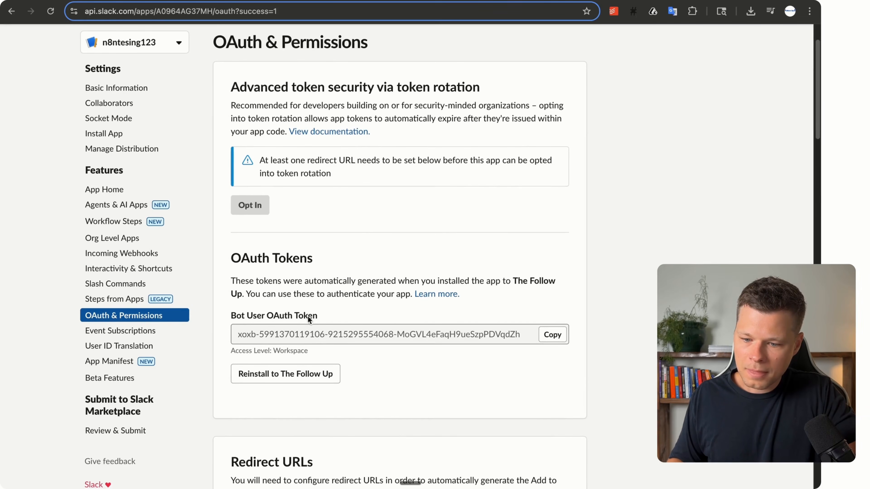
left_click(552, 334)
key("ctrl+Tab")
left_click(307, 179)
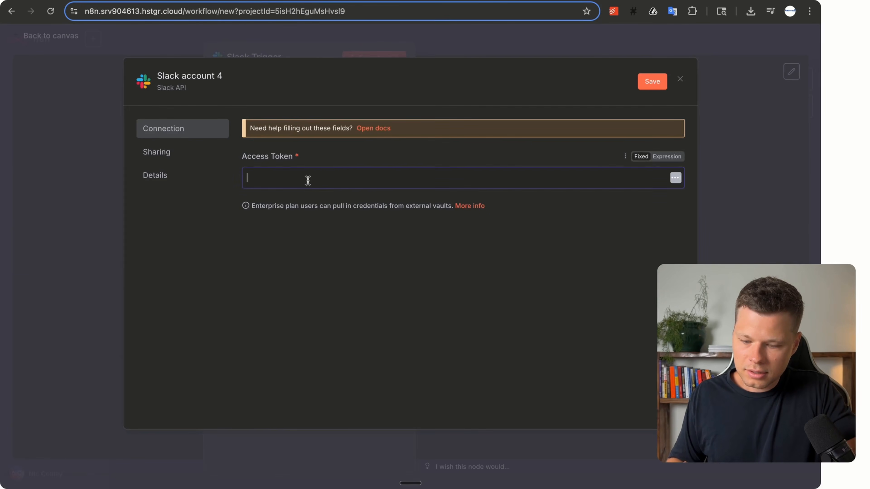
key("ctrl+v")
left_click(652, 81)
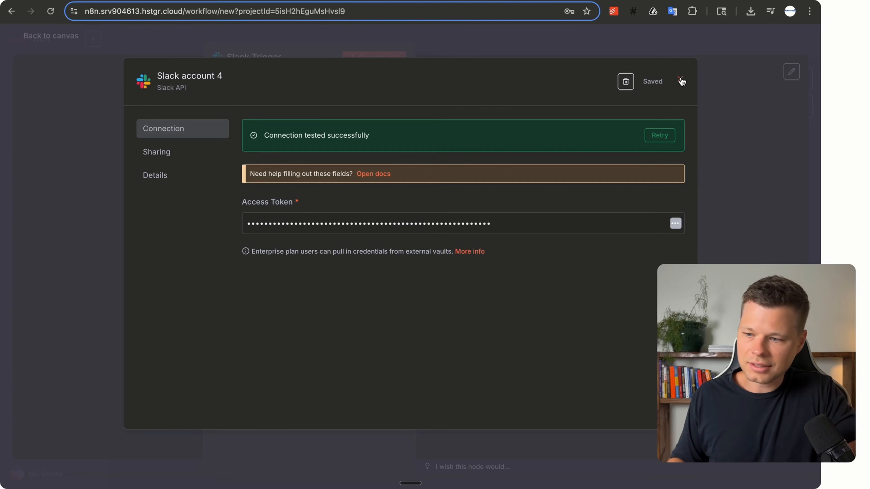
left_click(681, 80)
key("ctrl+Tab")
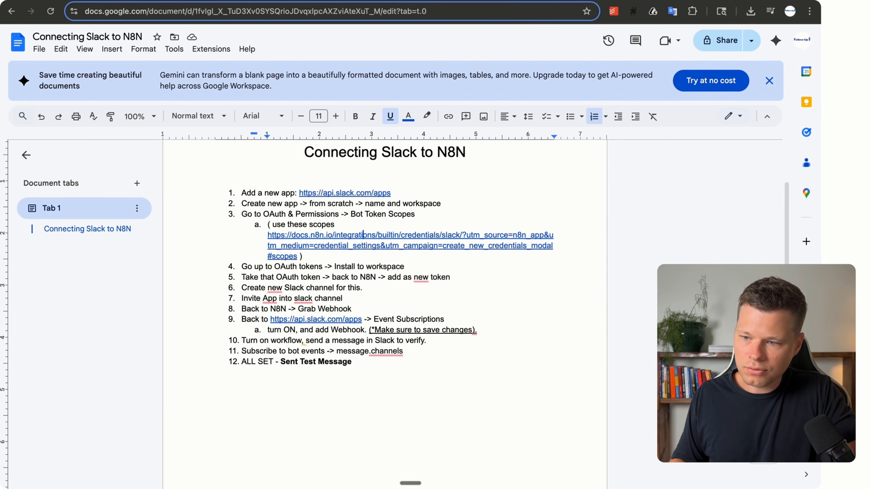
Create a new Slack channel named n8ntestin123 without adding people.
left_click(603, 4)
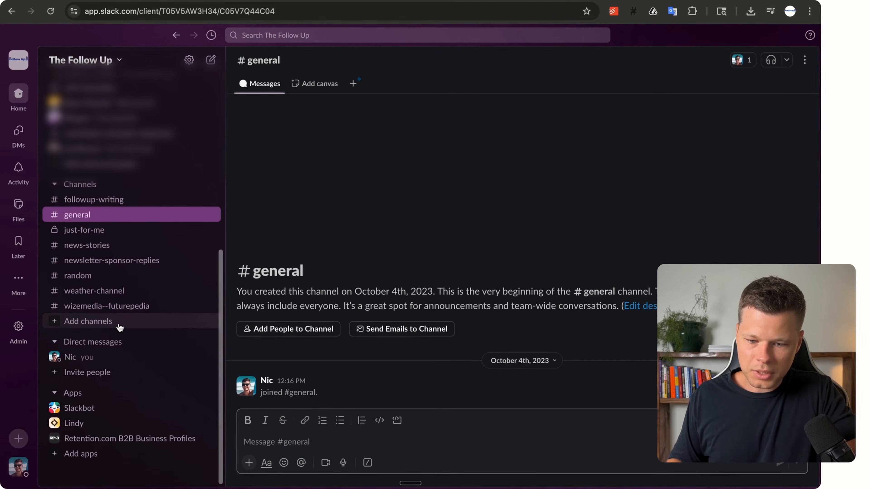
left_click(120, 325)
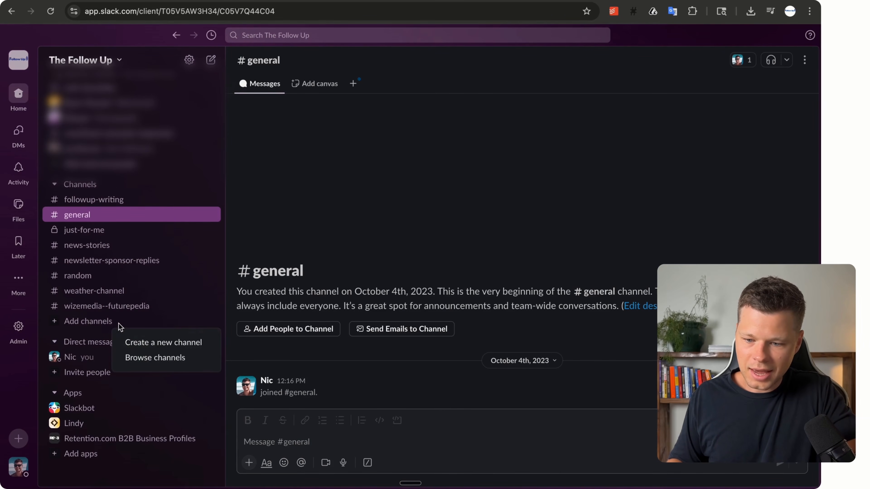
left_click(139, 343)
left_click(183, 411)
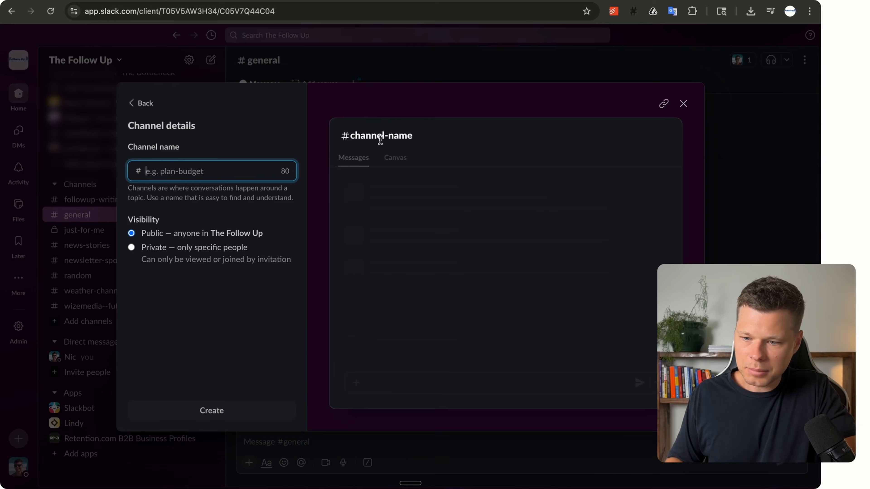
type("n8ntestin123")
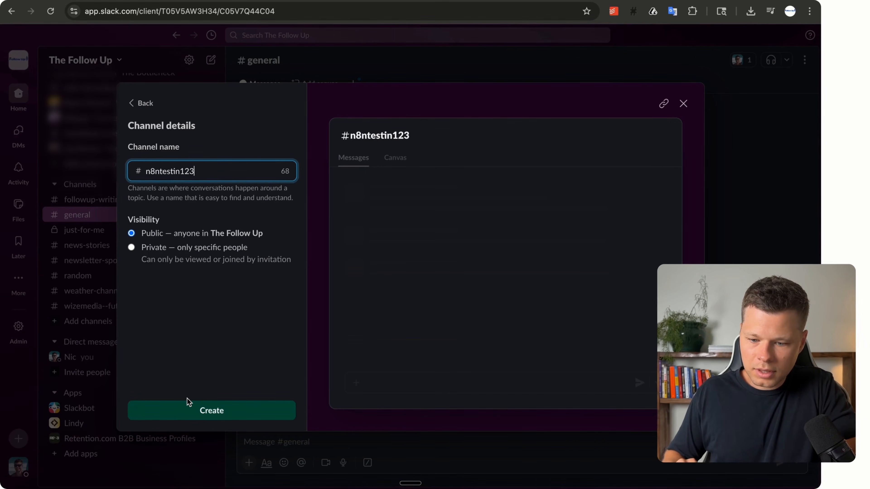
left_click(189, 410)
left_click(529, 268)
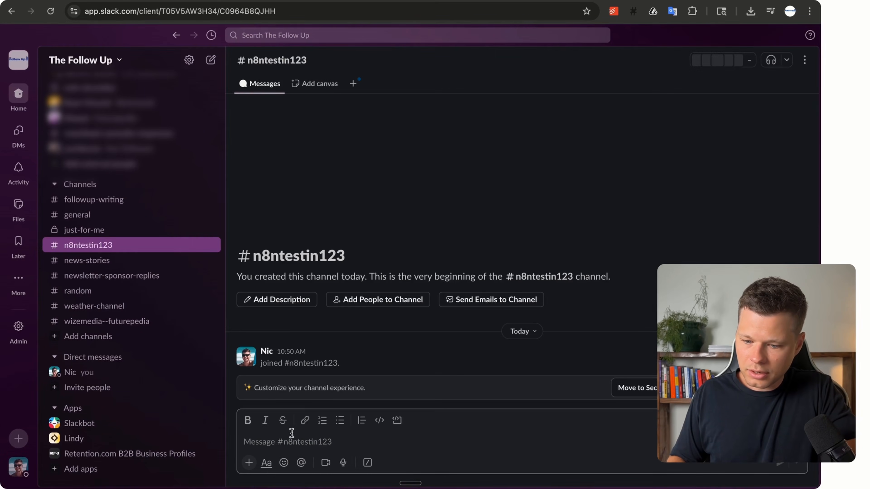
type("@n8")
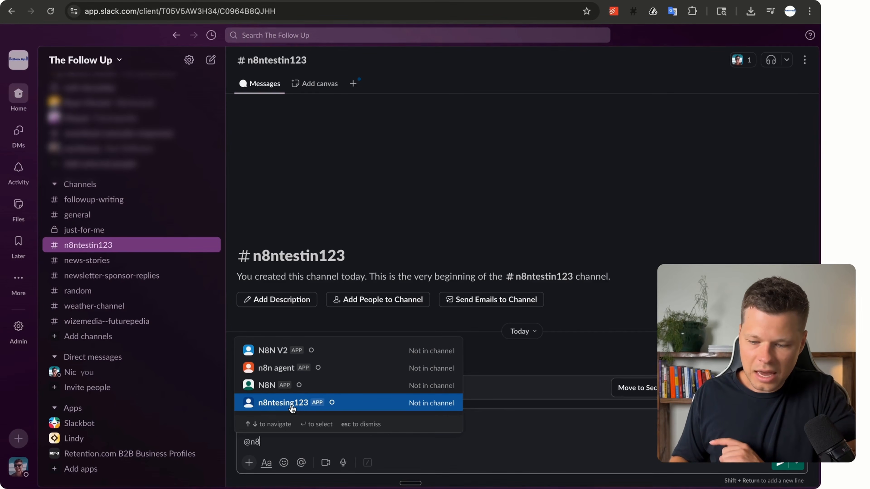
left_click(293, 409)
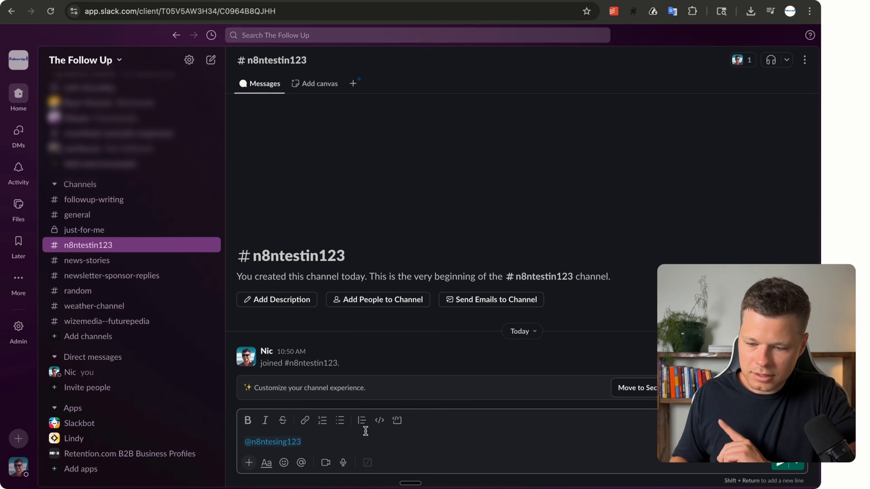
key("Return")
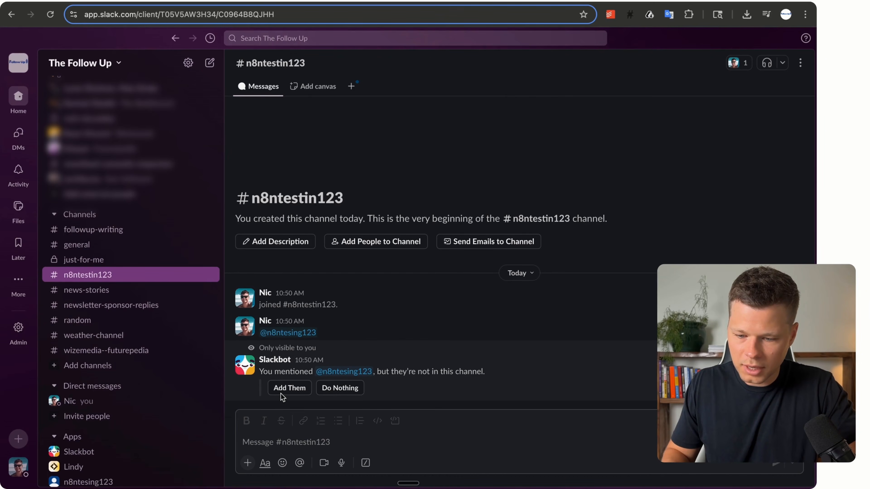
left_click(289, 389)
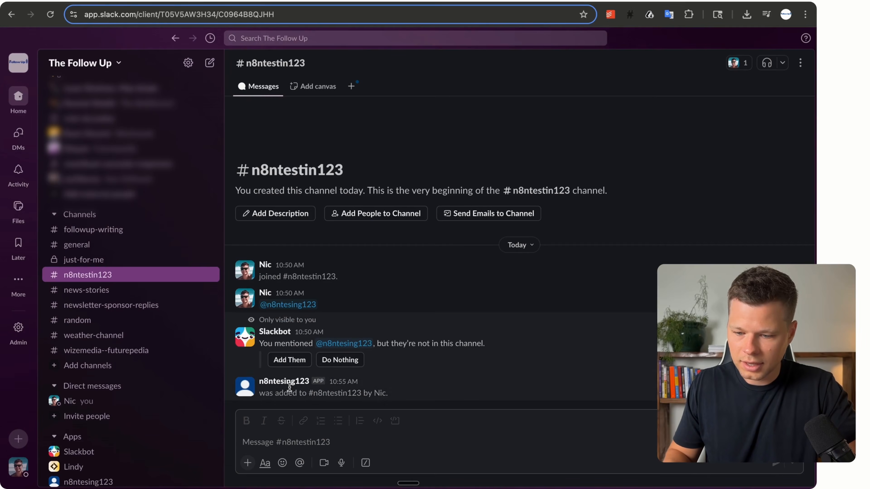
mouse_move(381, 393)
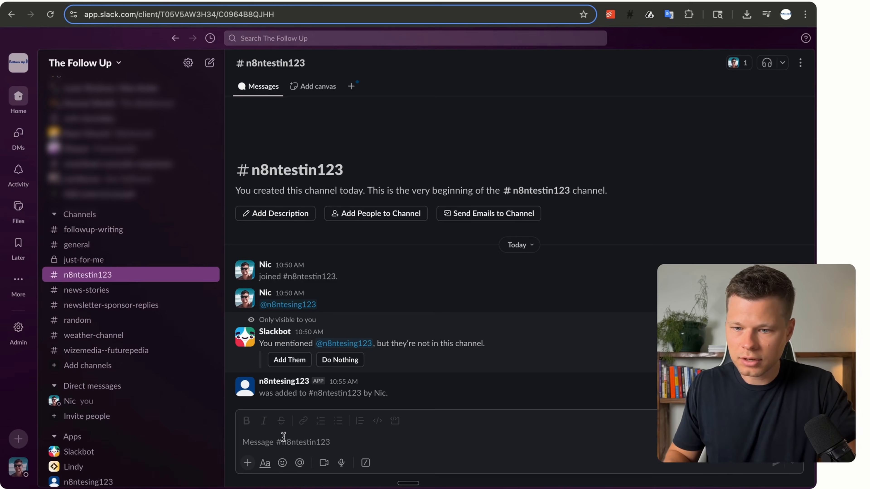
left_click(361, 2)
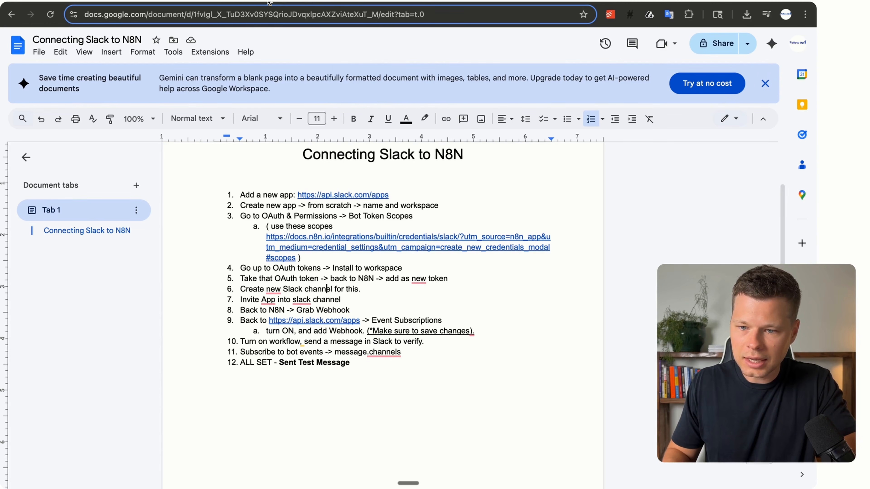
Keep n8n-agent-testing as the Slack Trigger's watched channel and copy its test webhook URL.
left_click(261, 6)
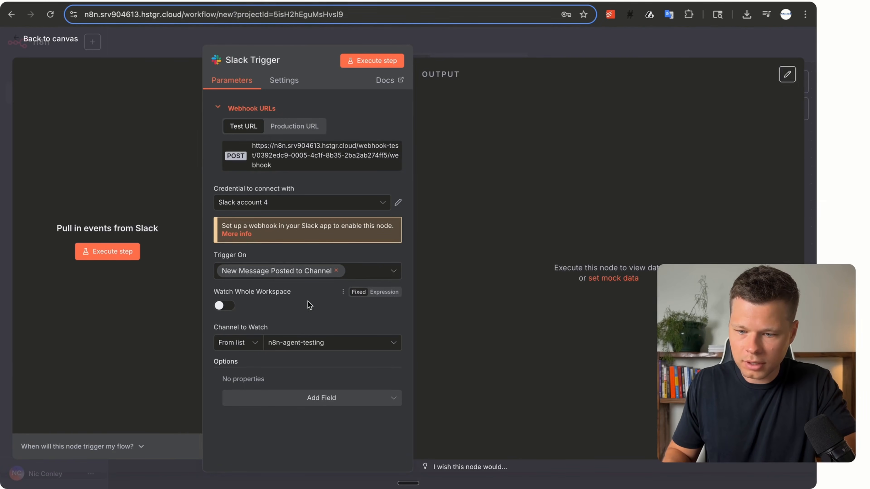
left_click(300, 347)
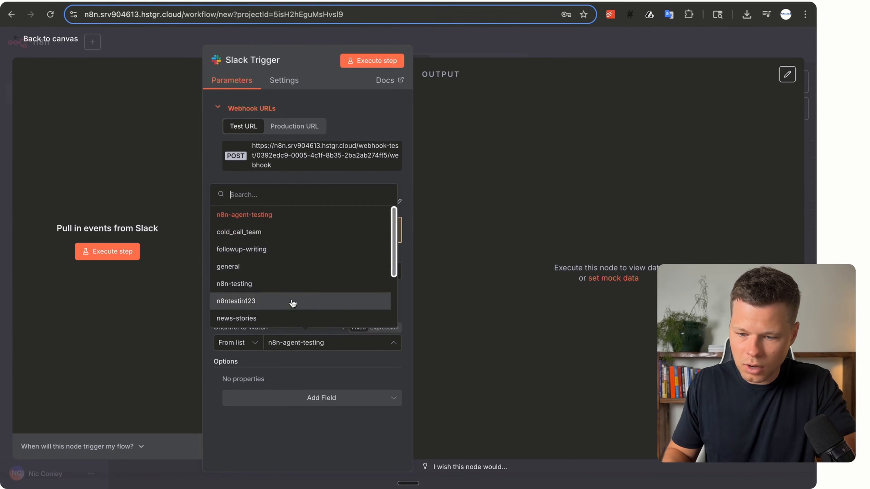
left_click(279, 221)
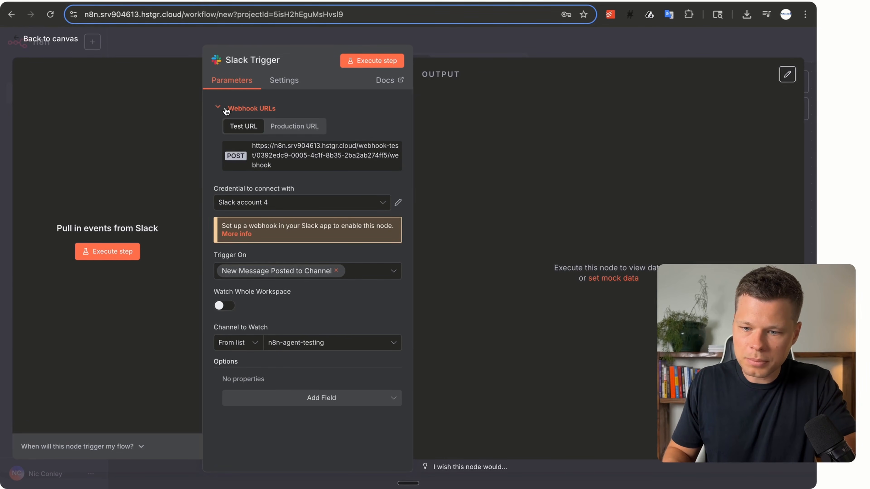
left_click(252, 110)
left_click(249, 110)
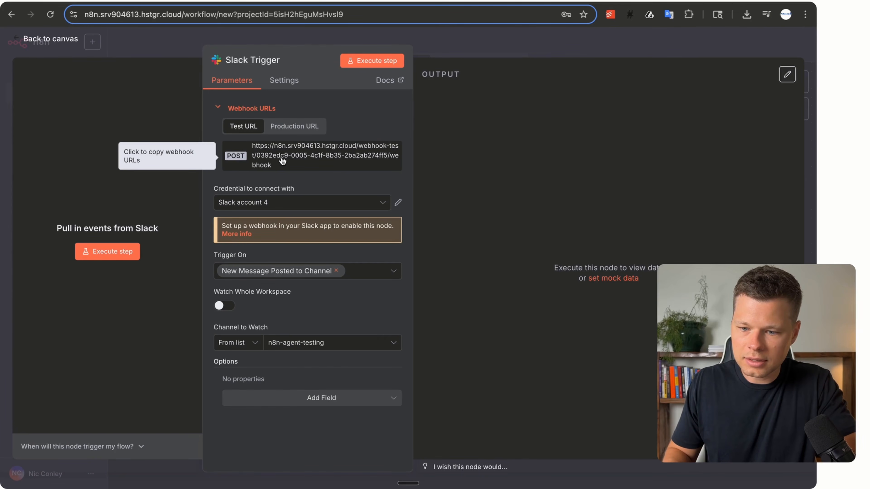
left_click(382, 1)
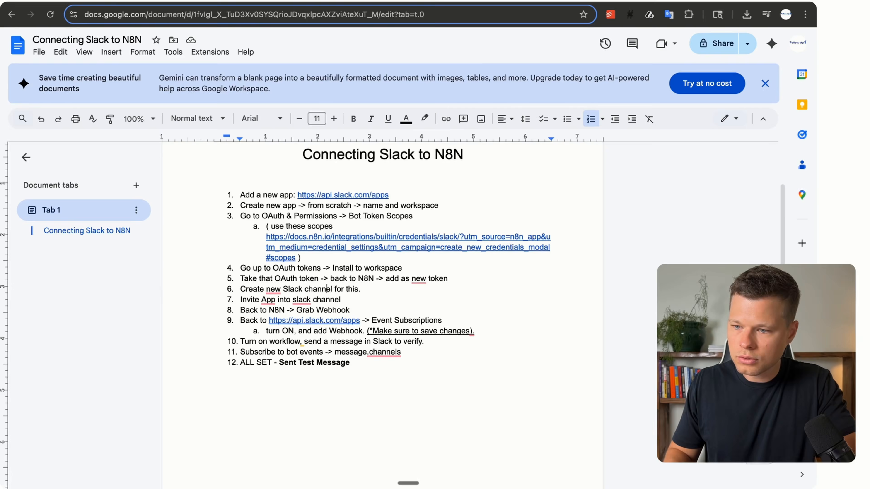
Enable Slack Event Subscriptions and paste the n8n Slack Trigger test webhook URL as Request URL.
left_click(534, 1)
scroll(250, 306, "down", 1)
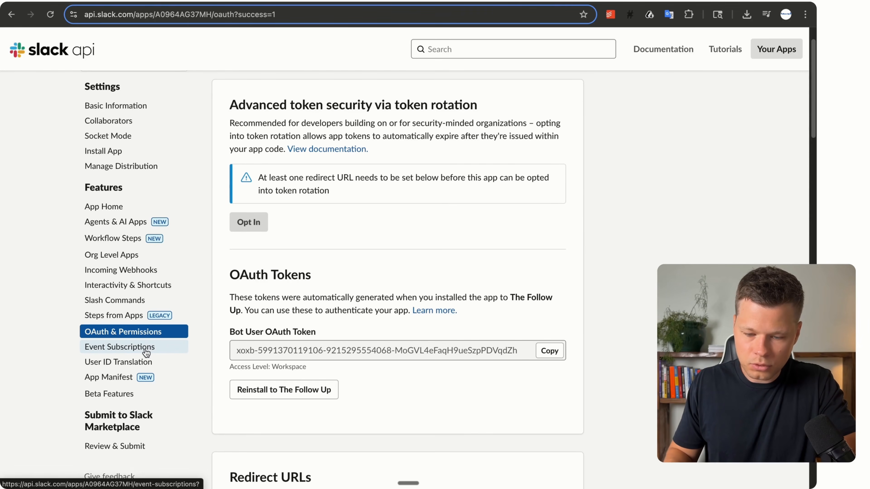
left_click(125, 347)
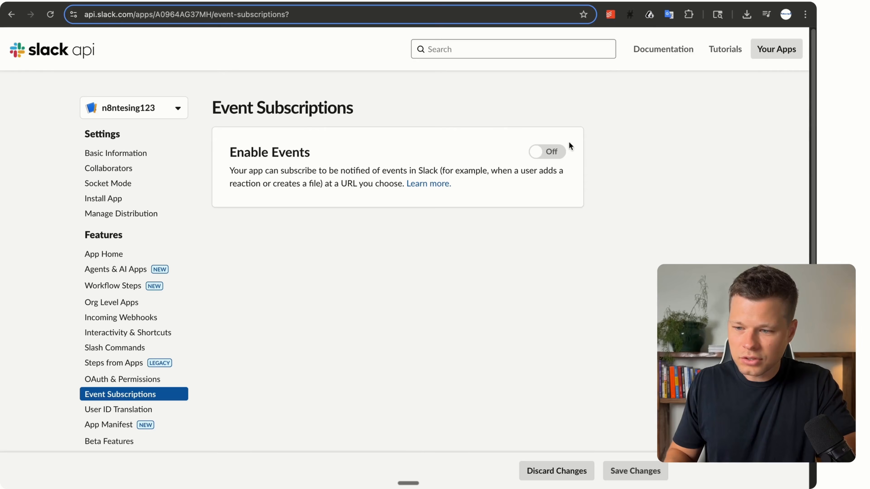
left_click(543, 153)
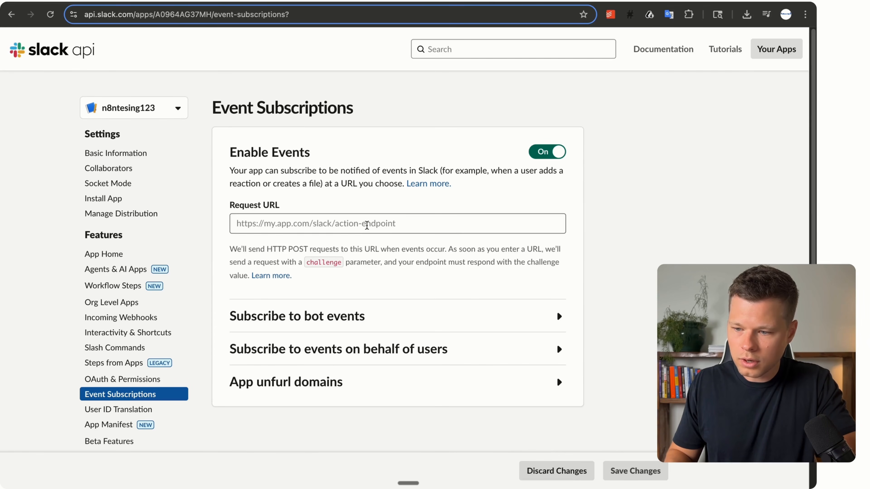
left_click(366, 224)
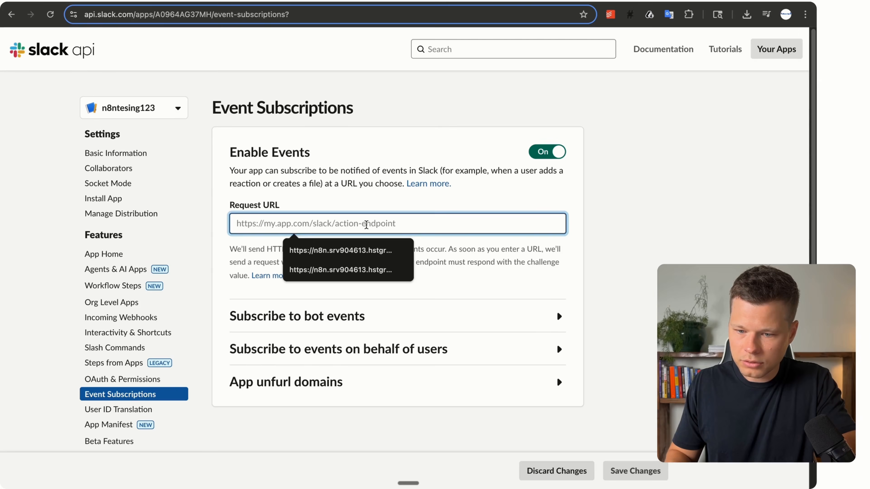
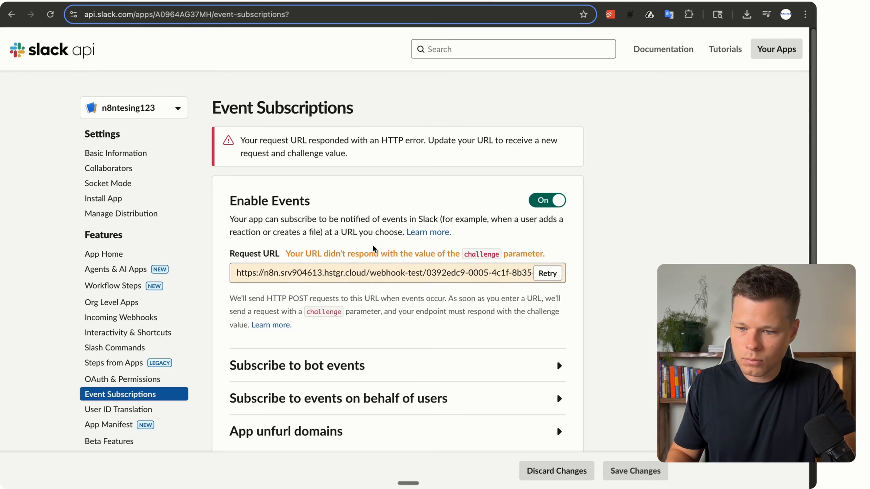
Under Subscribe to bot events, search 'messag' and add the message.channels bot event.
scroll(308, 156, "down", 1)
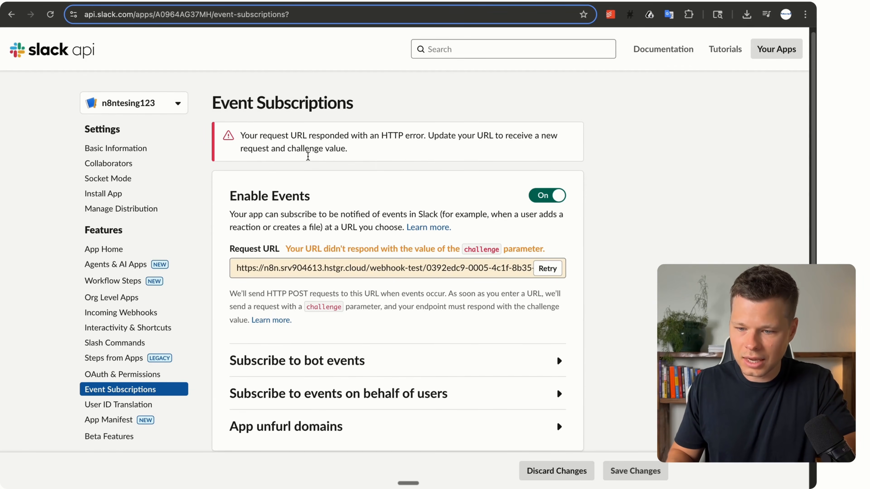
scroll(308, 156, "down", 2)
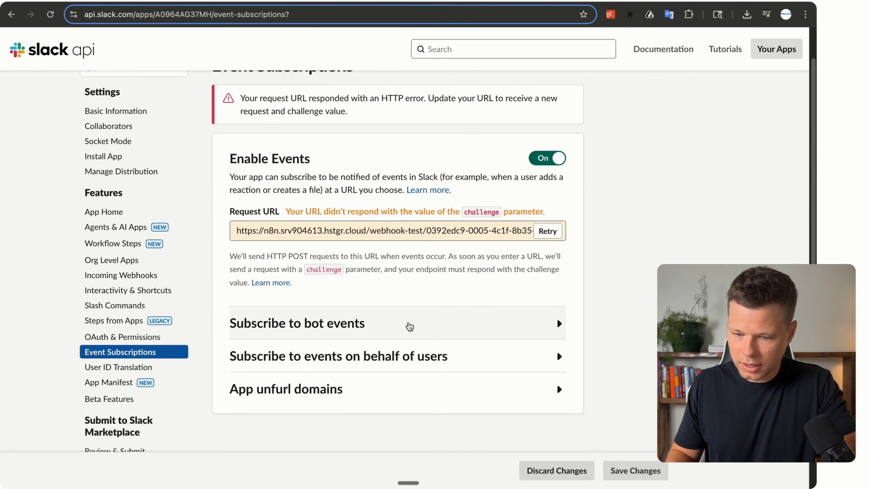
left_click(409, 326)
scroll(413, 274, "down", 5)
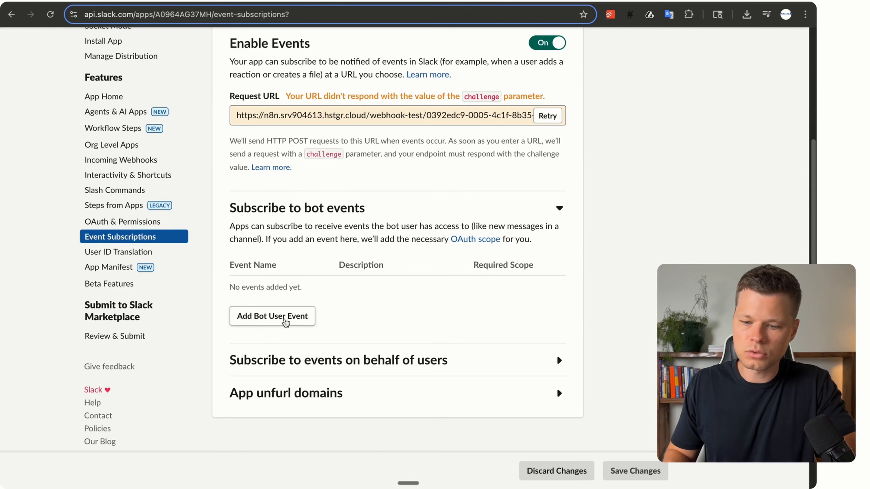
left_click(285, 323)
scroll(293, 348, "down", 2)
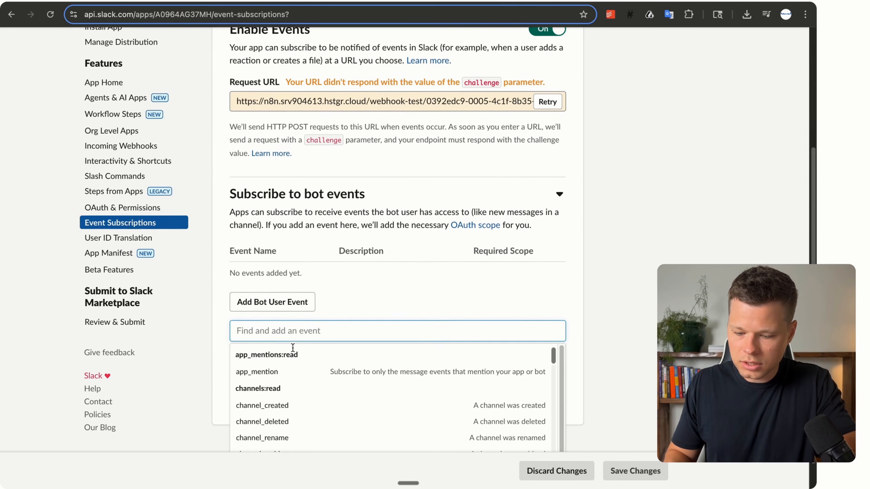
scroll(293, 347, "down", 2)
type("message")
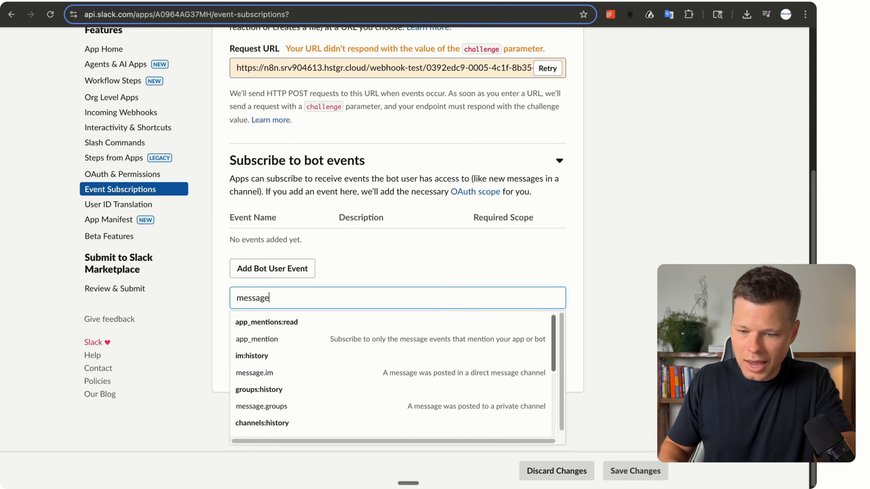
scroll(340, 344, "down", 3)
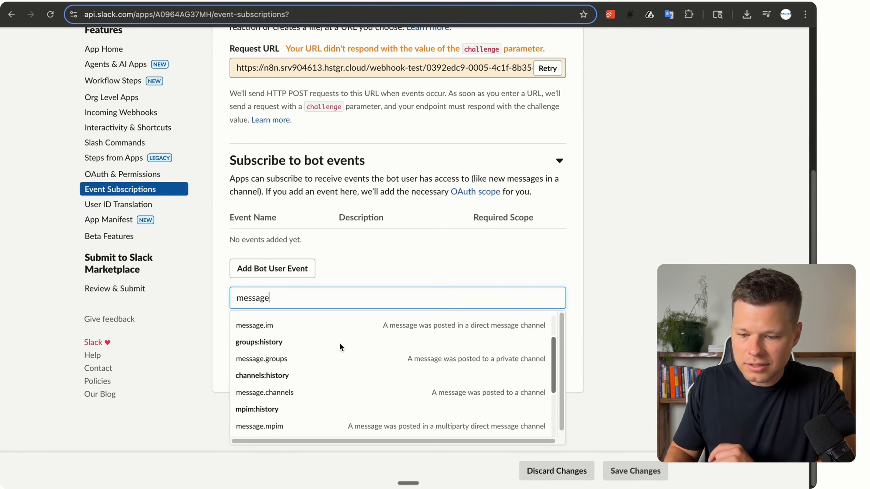
scroll(340, 343, "down", 5)
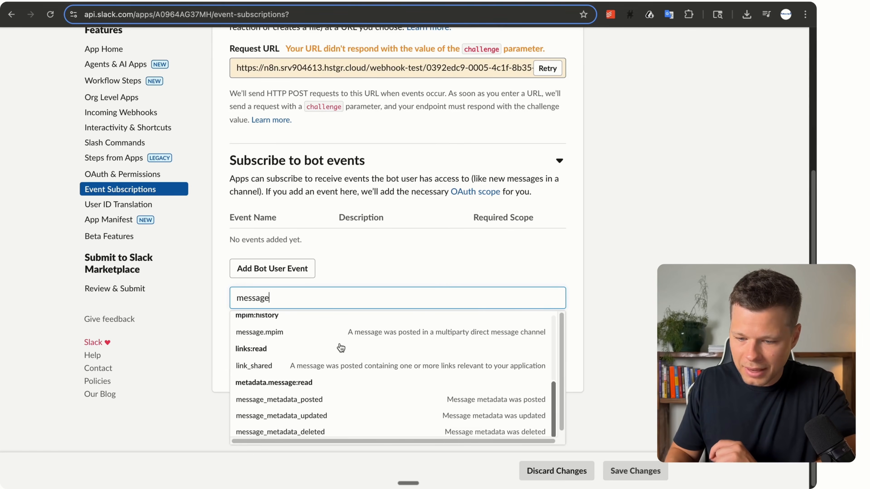
scroll(341, 347, "up", 5)
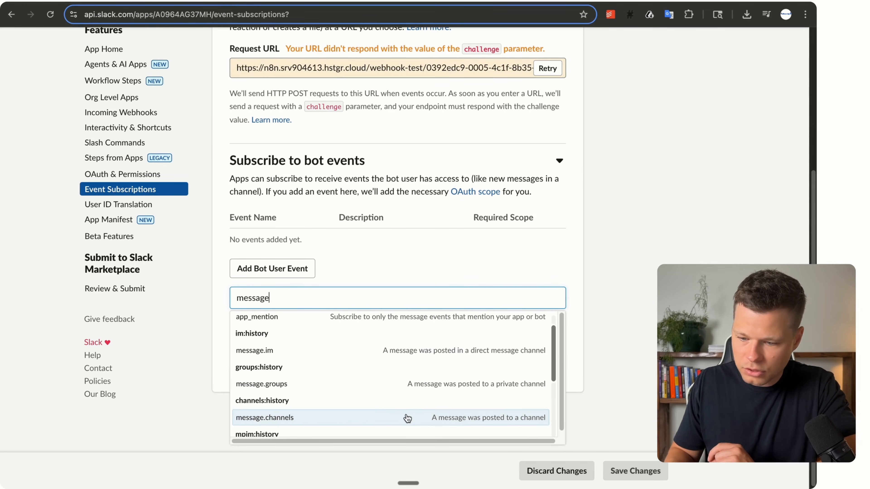
left_click(407, 421)
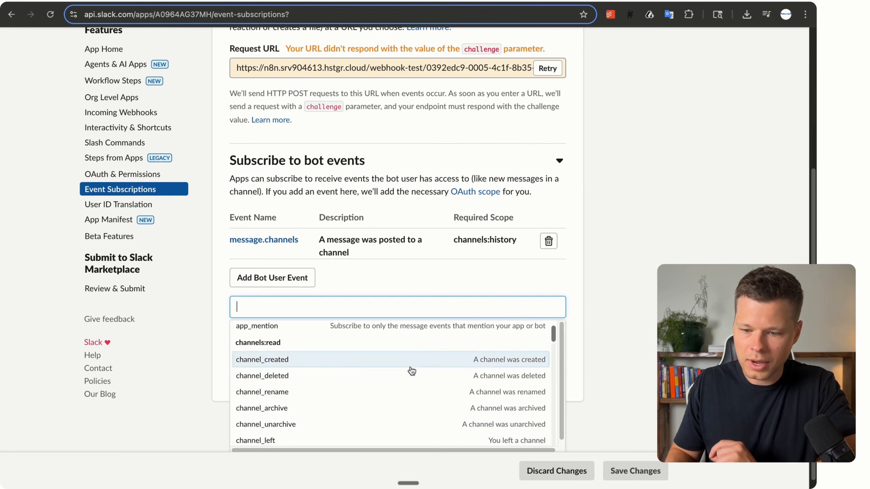
left_click(424, 283)
scroll(421, 275, "up", 5)
scroll(419, 266, "up", 2)
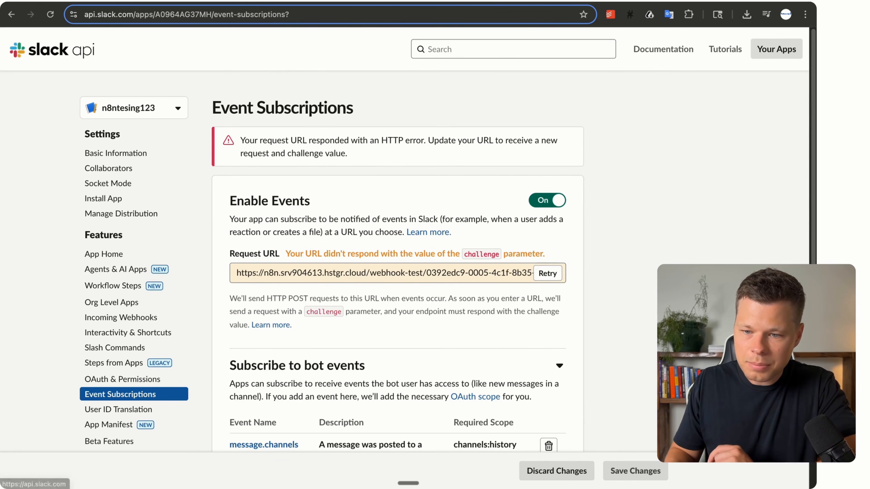
Run Execute step on the n8n Slack Trigger so it listens, then go to the Slack workspace.
left_click(257, 3)
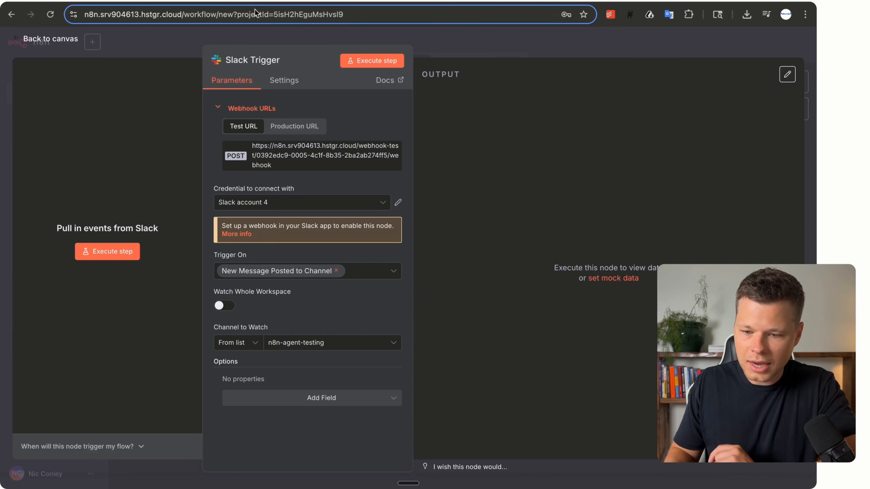
left_click(109, 253)
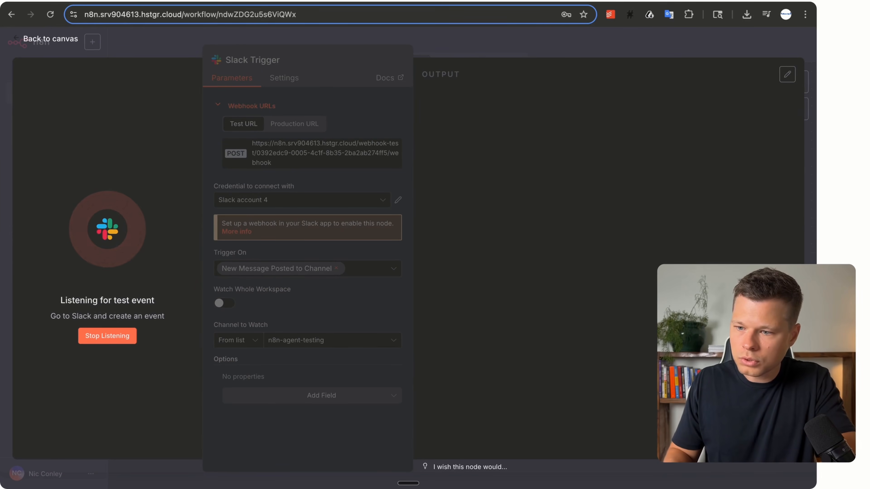
key("ctrl+Tab")
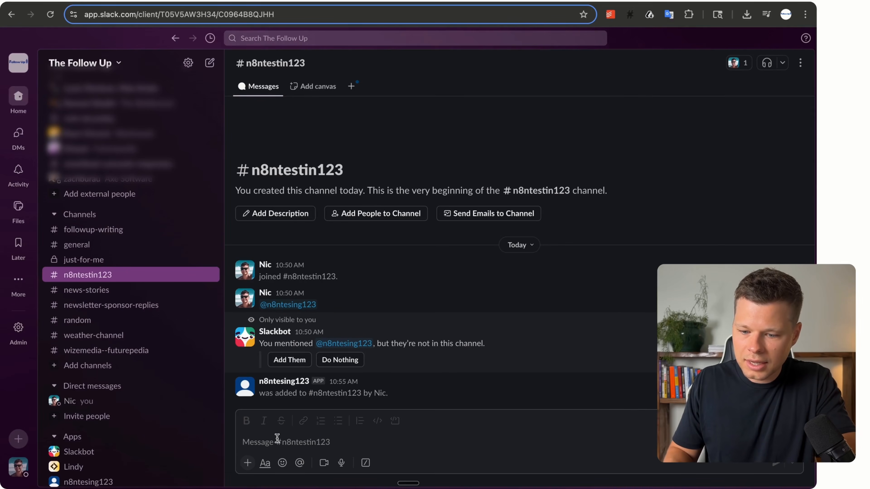
Post a test message in #n8ntestin123 asking to send an email to a recipient saying hey.
left_click(275, 440)
type("He")
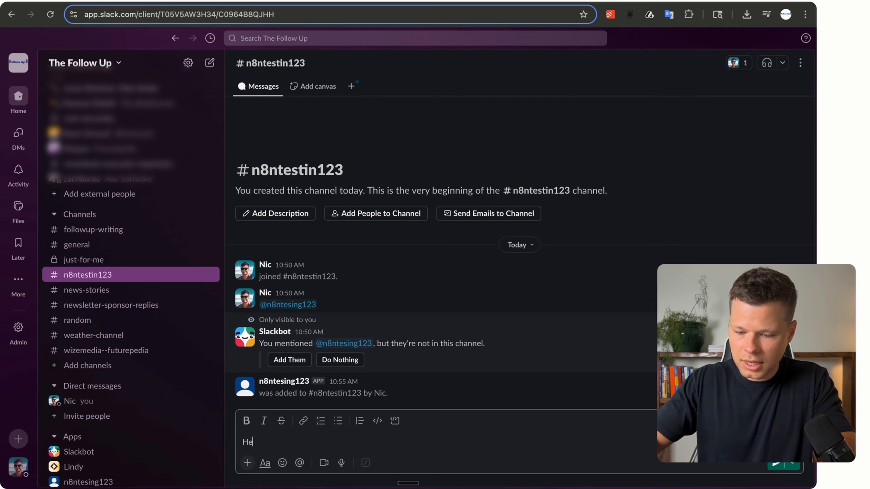
type("y send an em")
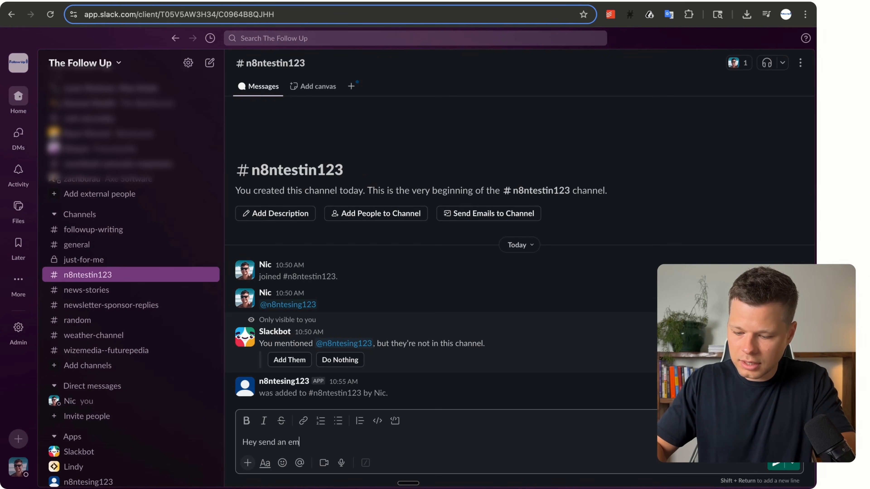
type("ail to ni")
key("BackSpace")
key("BackSpace")
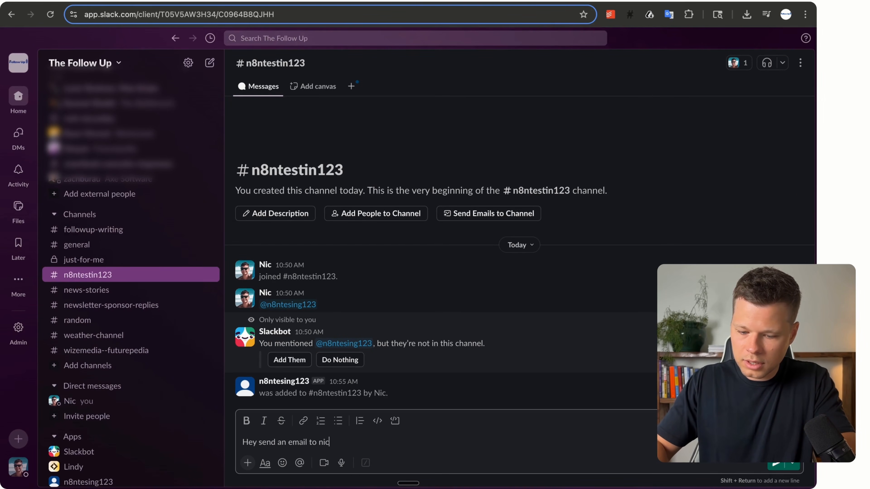
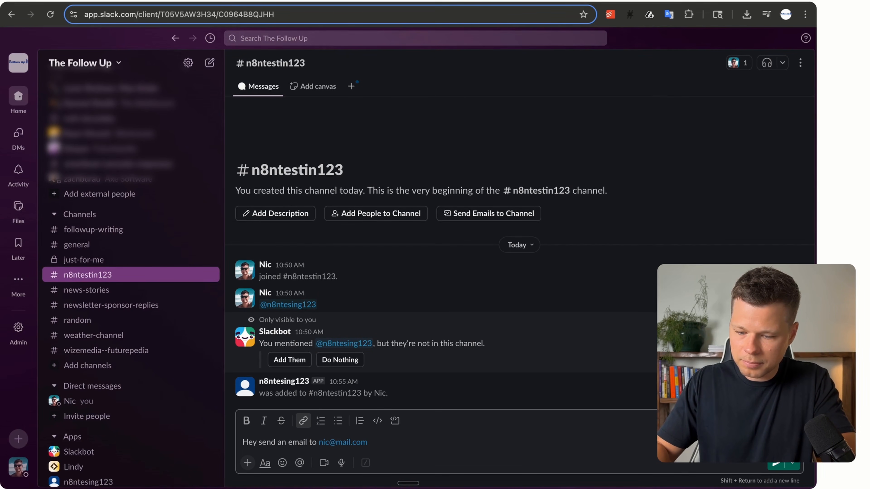
type(" saying hey")
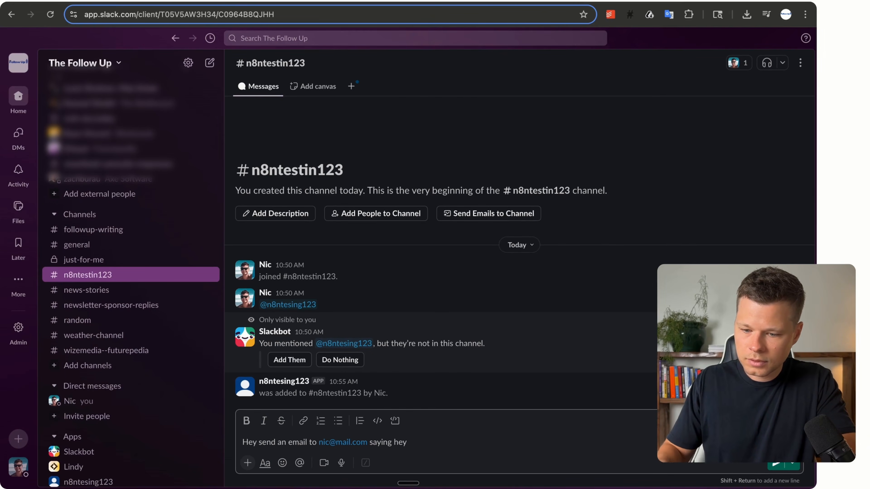
key("Return")
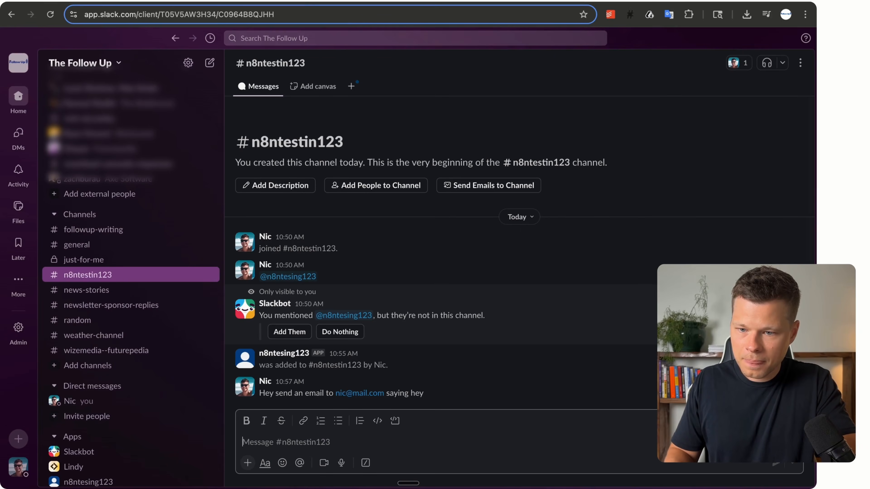
key("ctrl+Tab")
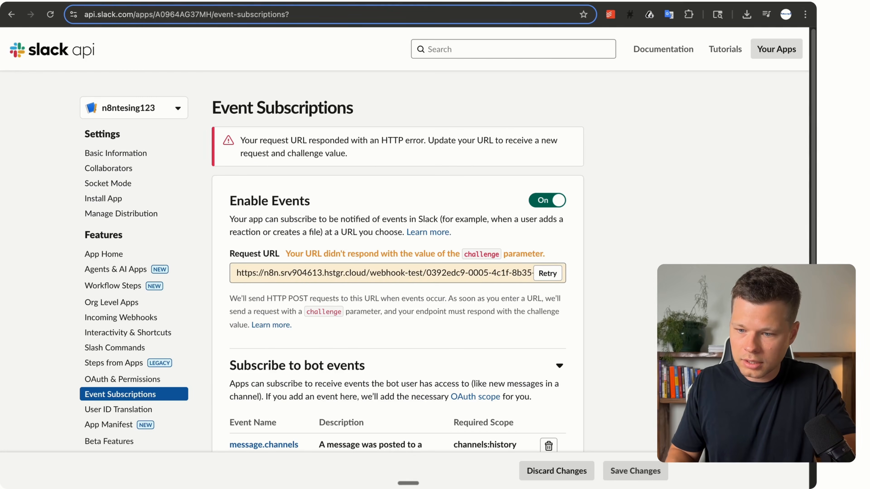
Retry verification until the Request URL is Verified, save the event subscription, and return to n8n.
scroll(512, 109, "down", 5)
left_click(555, 99)
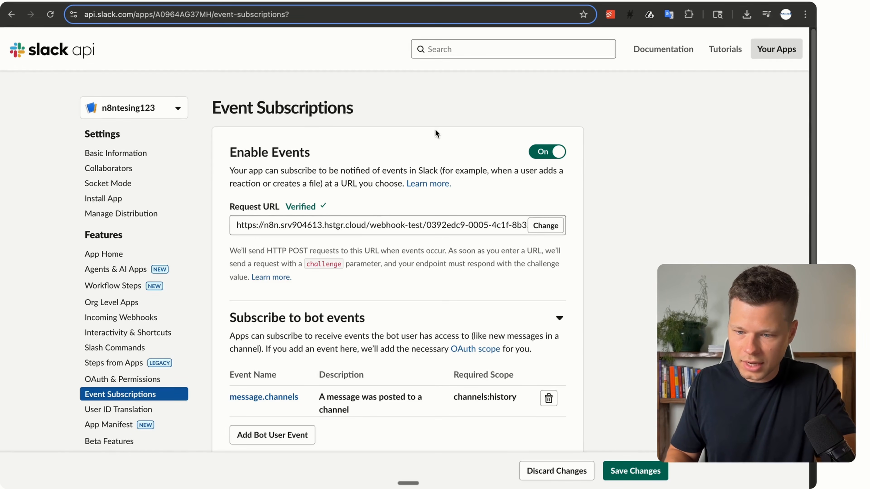
scroll(413, 164, "down", 1)
scroll(413, 164, "down", 1)
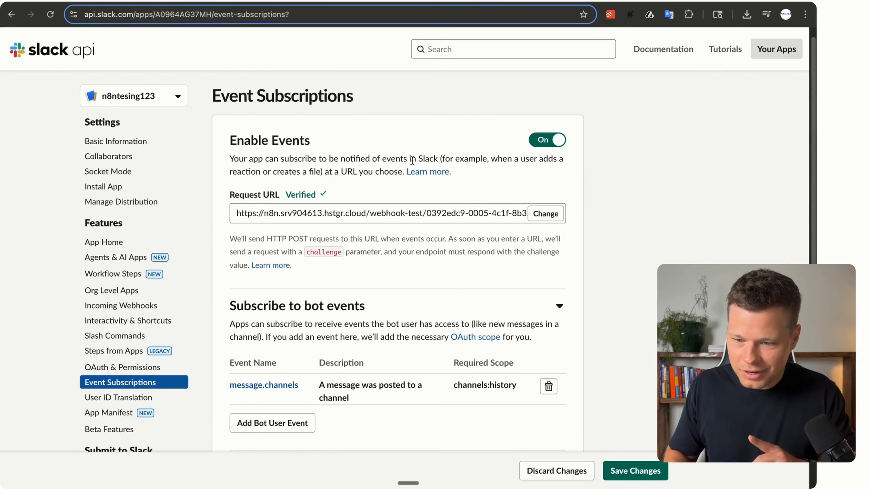
left_click(637, 471)
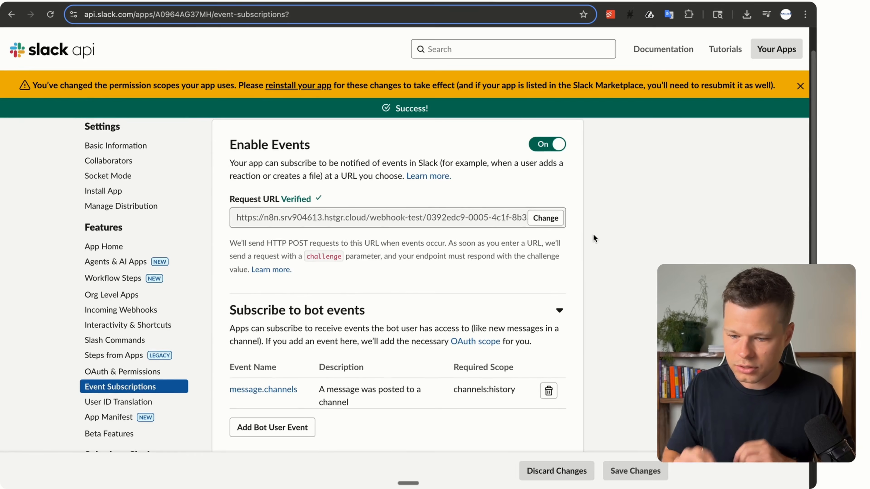
key("ctrl+Tab")
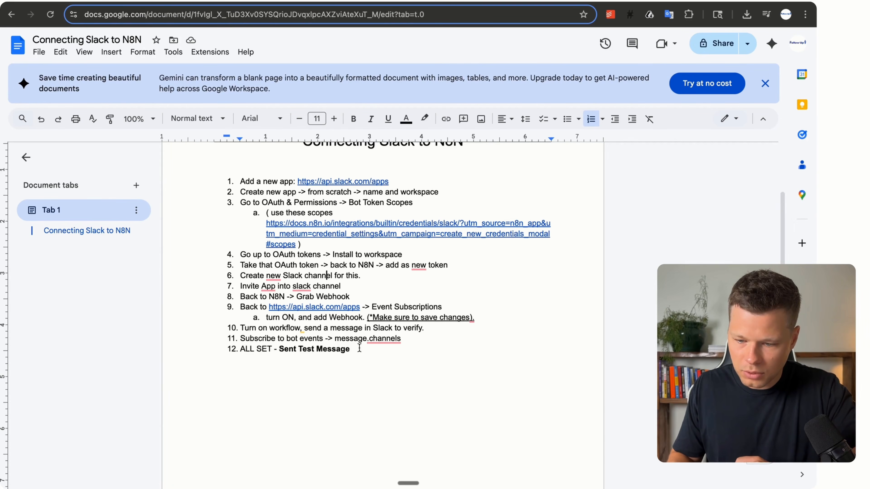
key("ctrl+Tab")
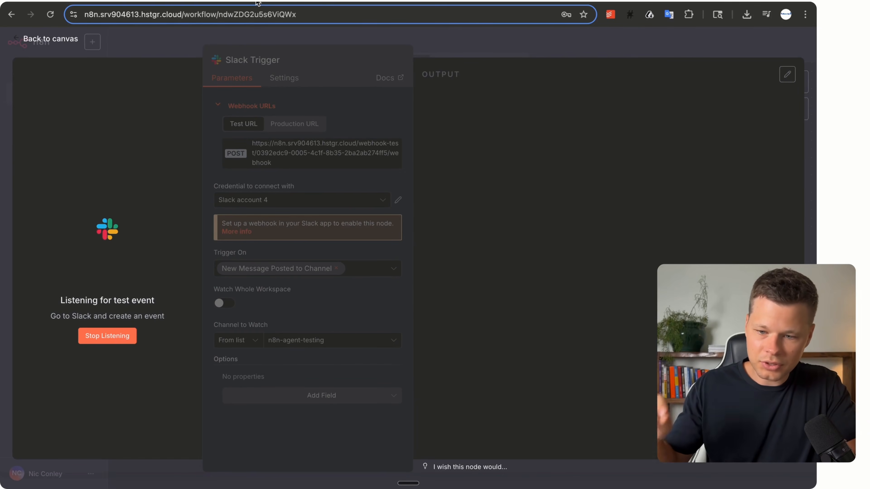
Close the Slack Trigger panel to view the workflow canvas, still waiting for a Slack event.
left_click(34, 39)
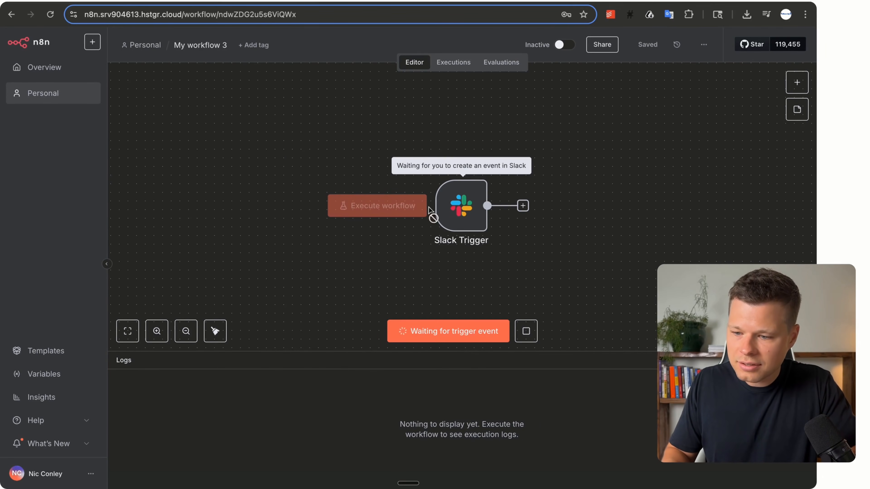
Add an AI Agent node after the Slack Trigger via the 'ai ag' search and fit the view.
left_click(523, 206)
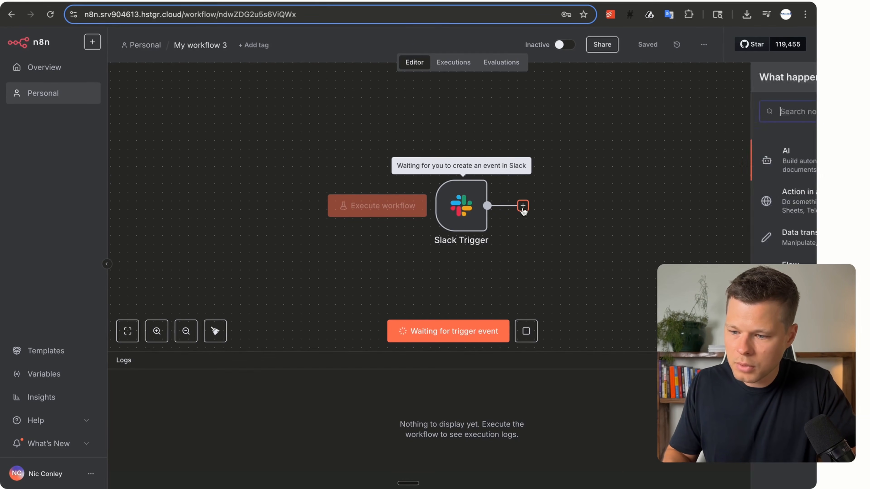
type("ai")
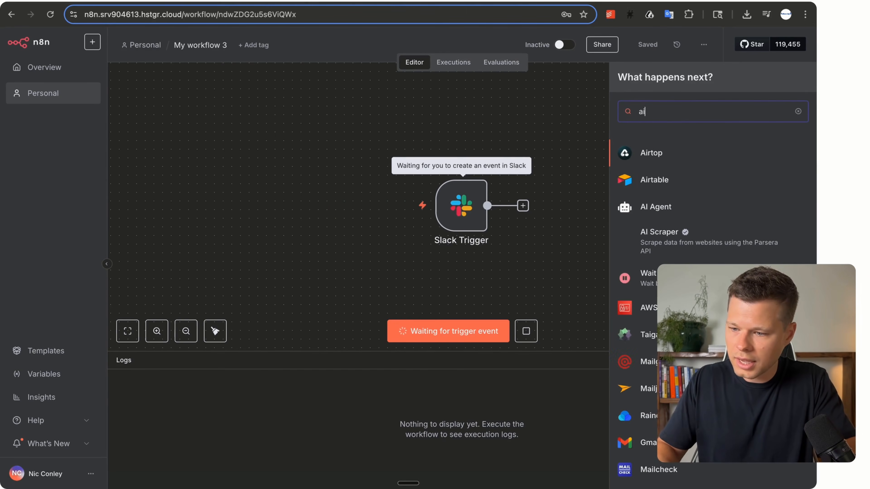
type(" ag")
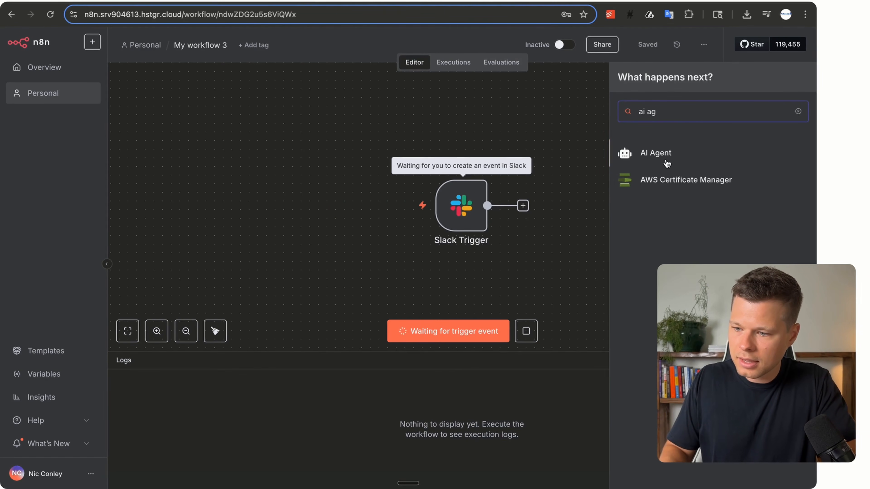
left_click(656, 153)
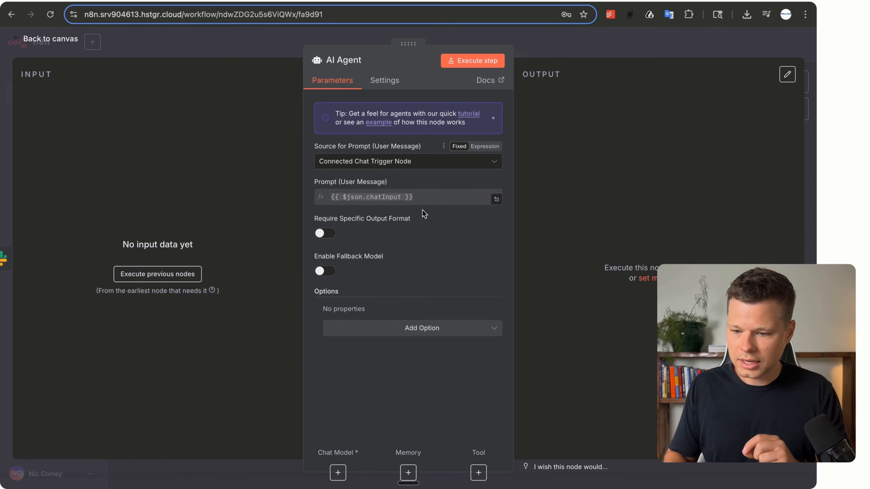
left_click(40, 43)
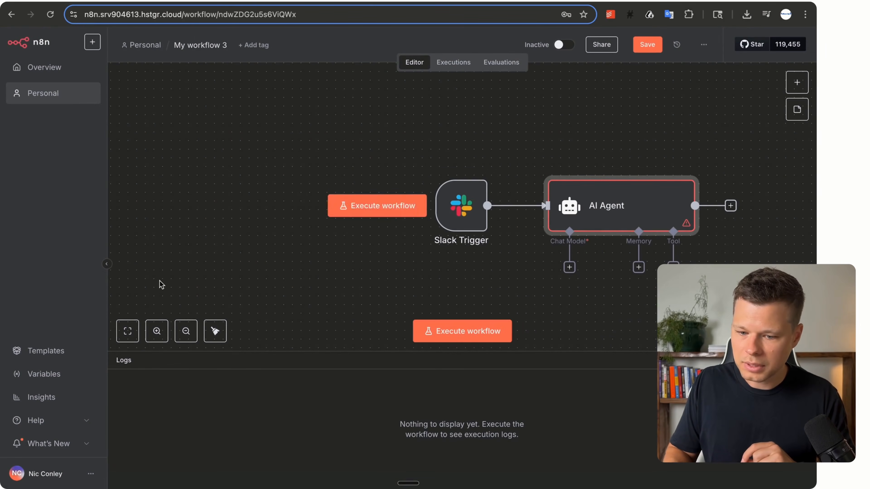
left_click(126, 331)
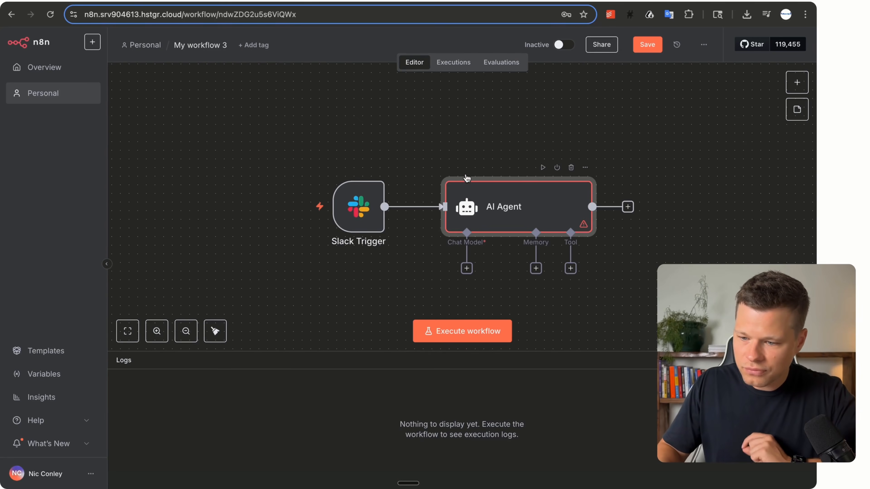
Connect an OpenAI Chat Model to the AI Agent's Chat Model input via the 'chat' search.
left_click(467, 269)
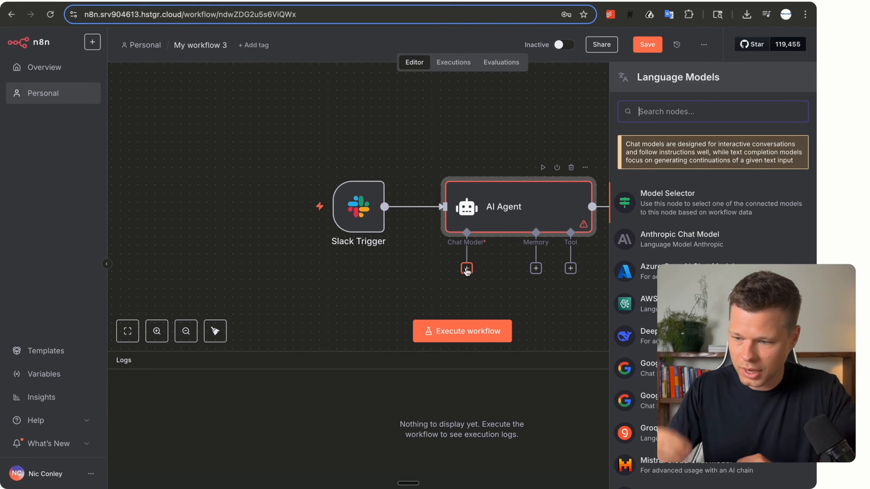
type("chat")
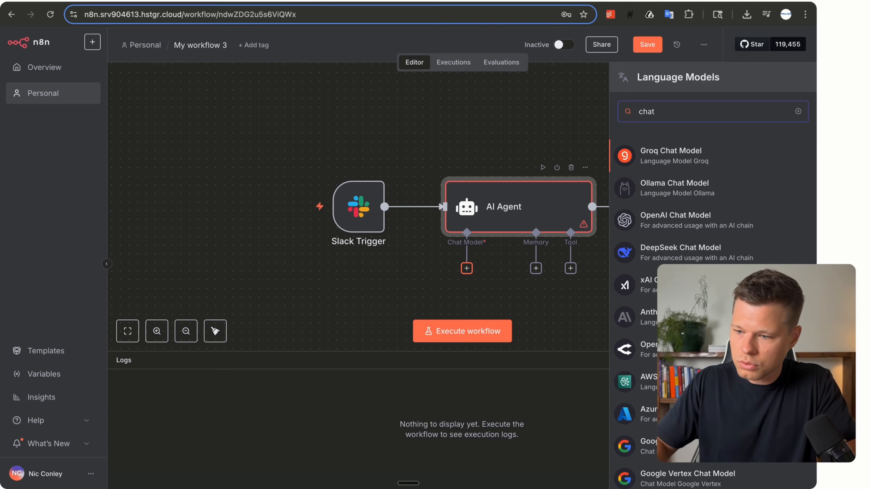
left_click(667, 225)
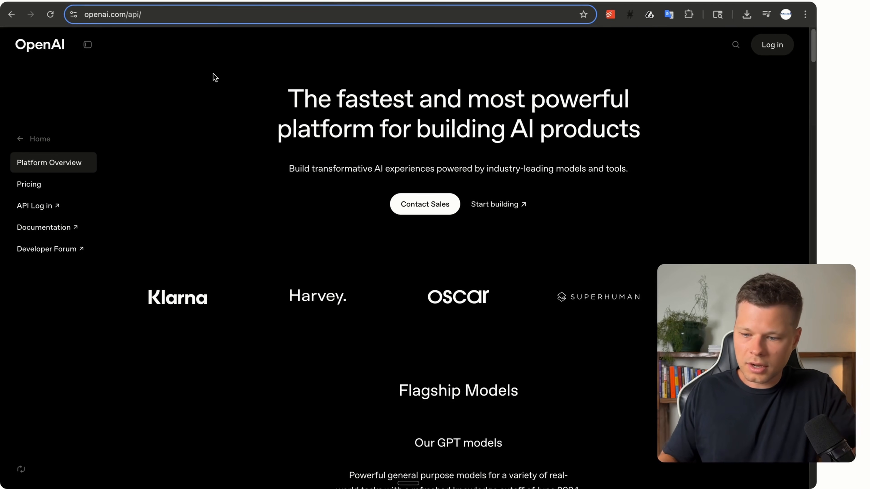
View the OpenAI Log in options (ChatGPT, API Platform, Sora) on openai.com/api.
left_click(772, 44)
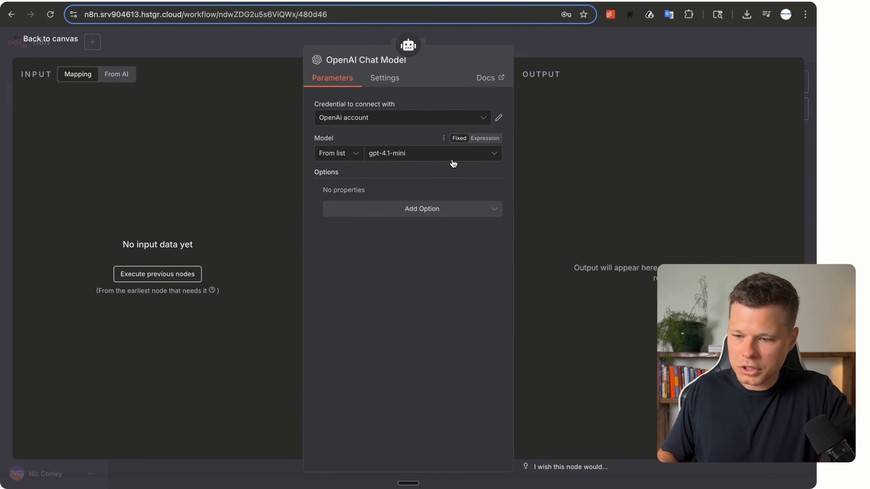
Keep gpt-4.1-mini as the OpenAI Chat Model and go back to the workflow canvas.
left_click(472, 157)
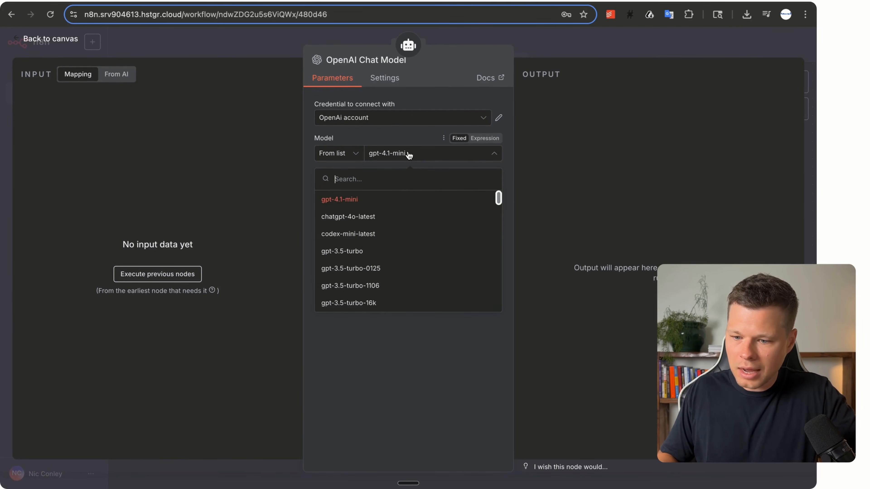
left_click(353, 200)
left_click(413, 158)
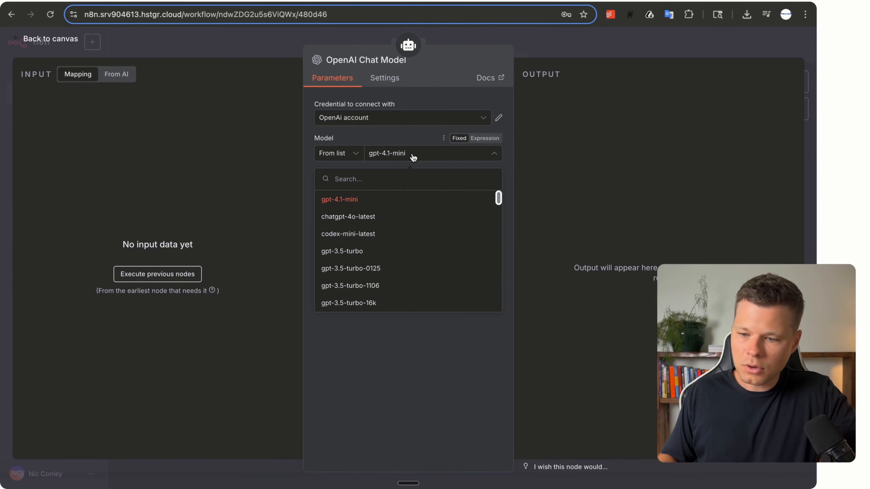
left_click(413, 134)
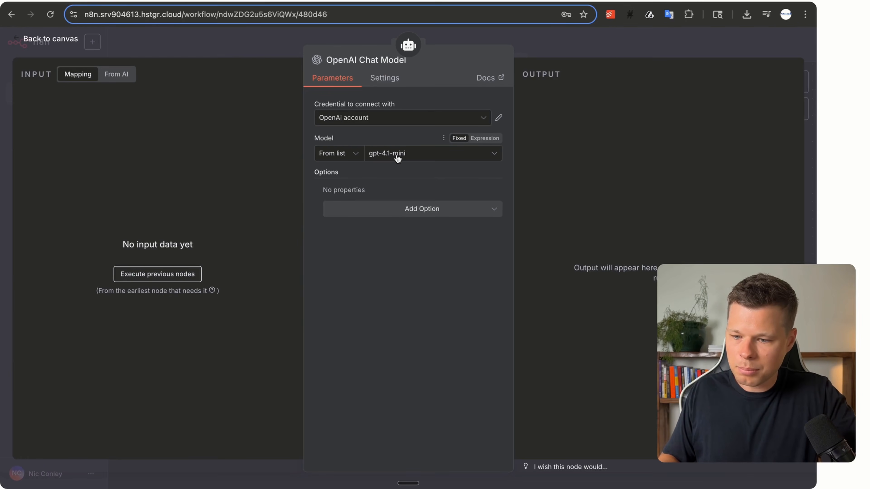
left_click(30, 39)
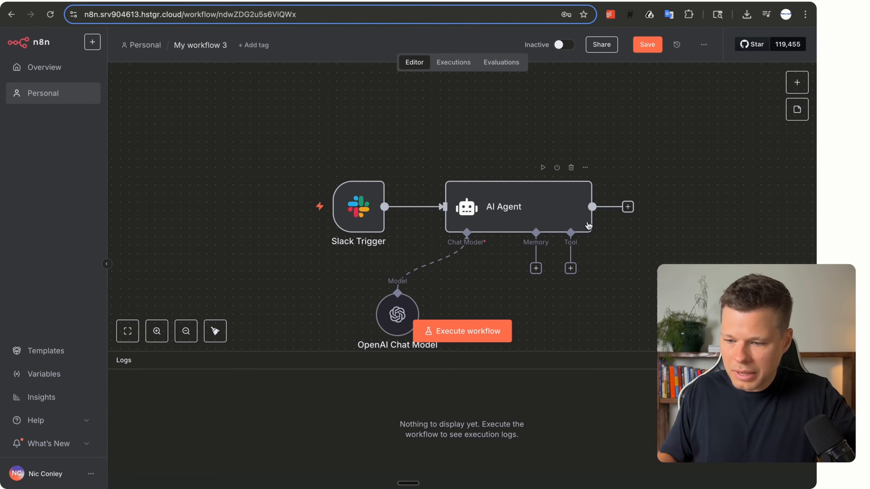
Attach a Simple Memory to the AI Agent with context window 5 and session ID from the connected chat trigger.
left_click(537, 269)
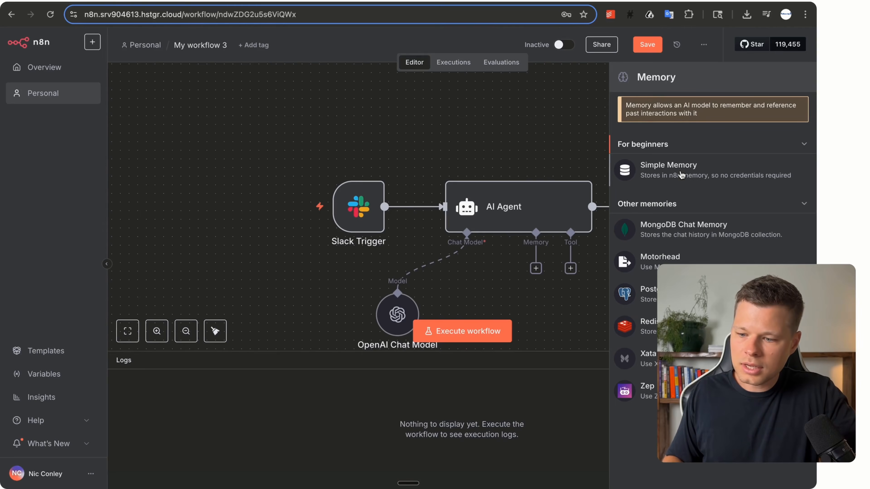
left_click(636, 171)
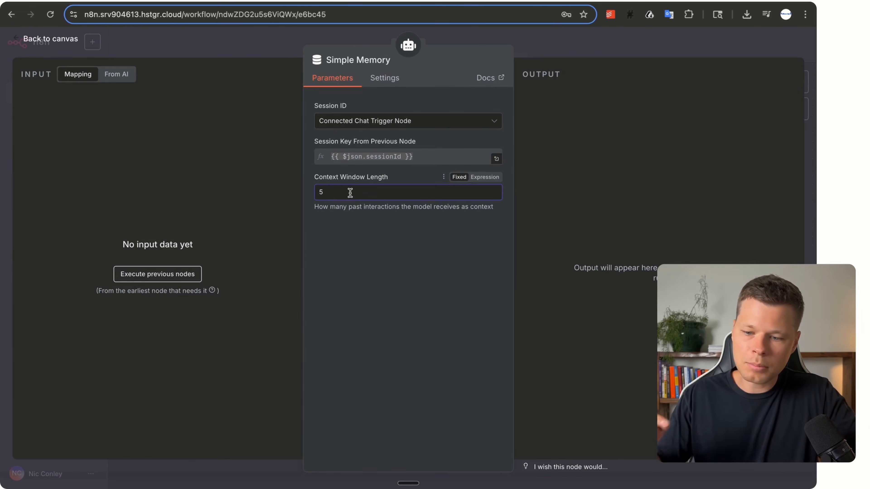
key("BackSpace")
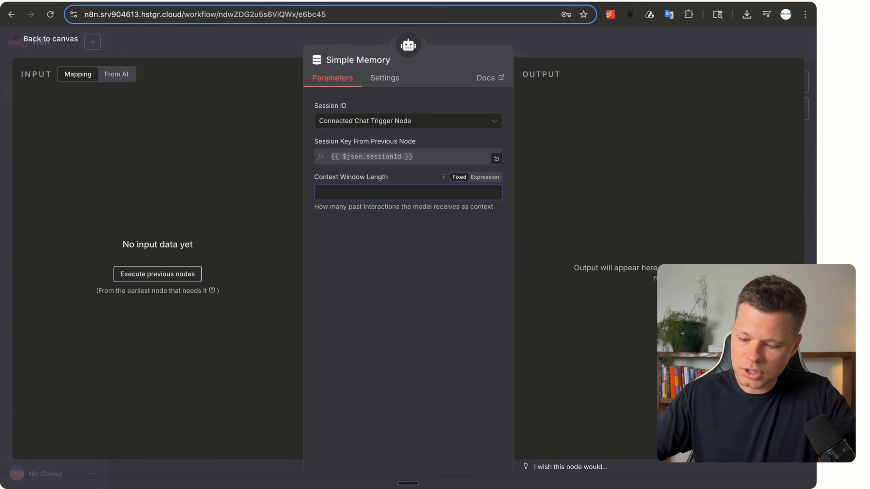
type("50")
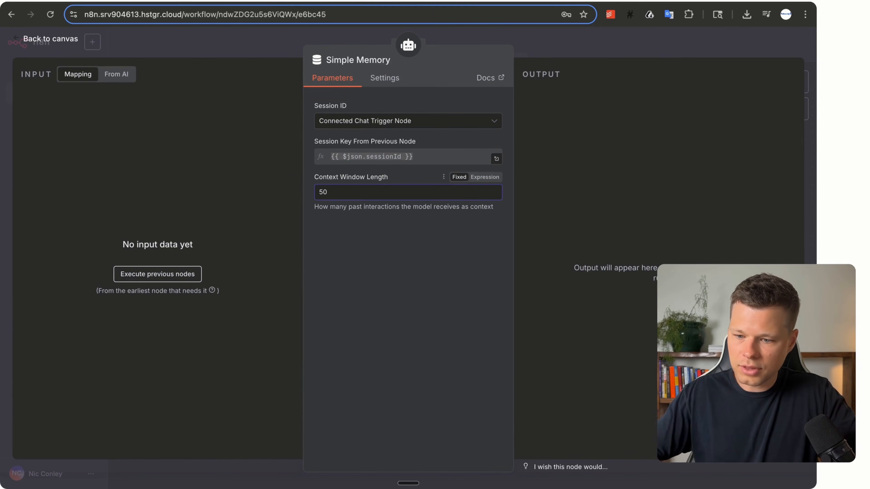
key("BackSpace")
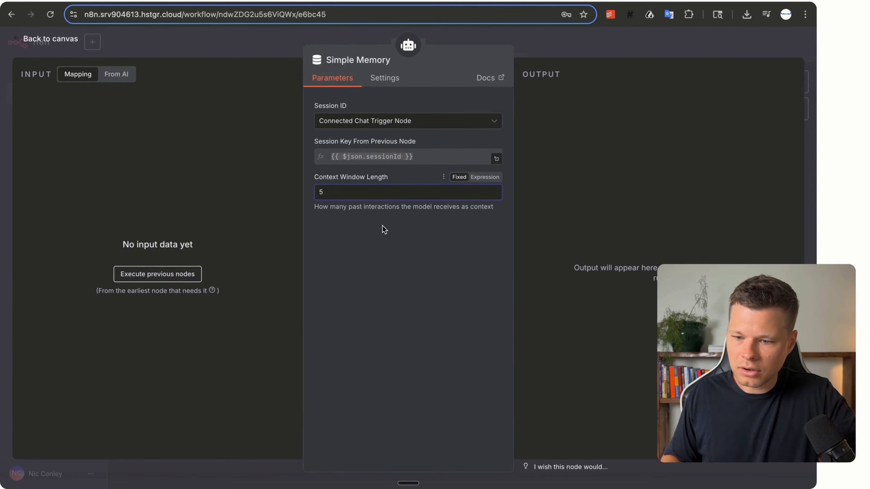
left_click(407, 124)
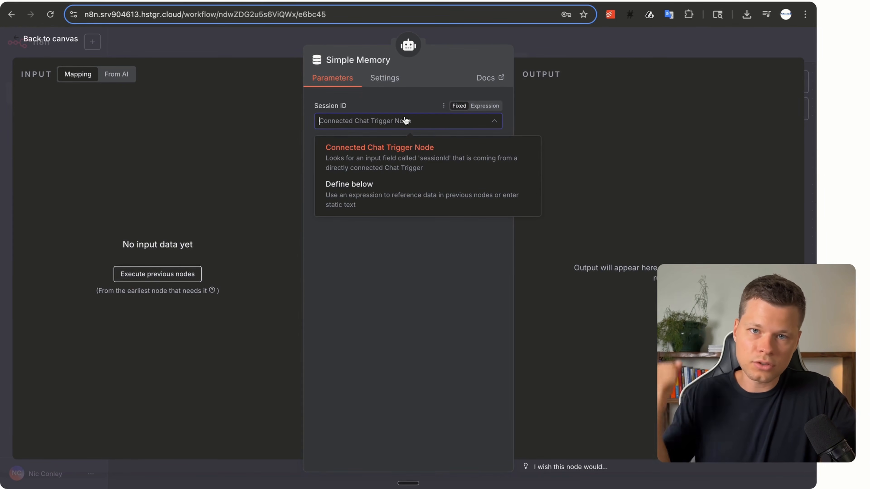
left_click(387, 108)
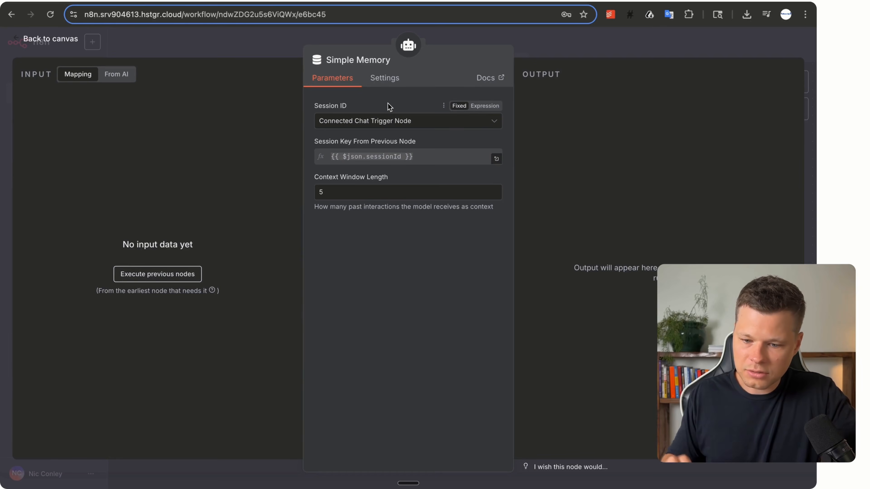
left_click(14, 40)
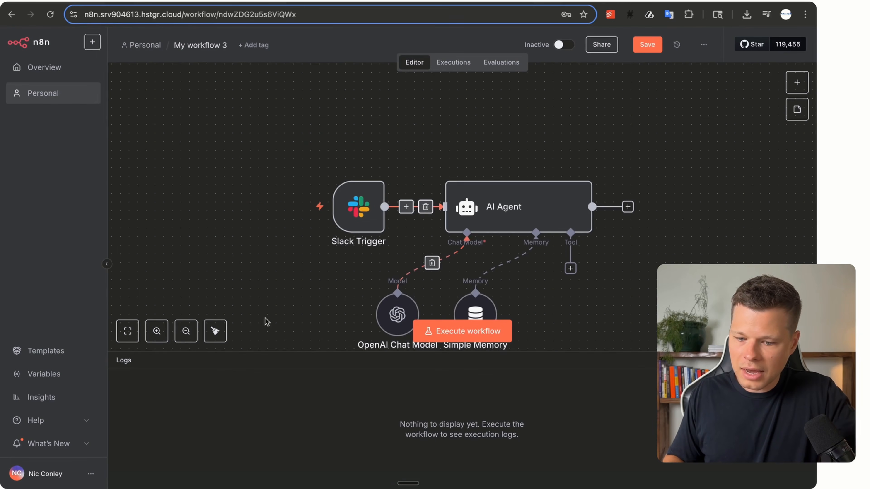
Fit the workflow in view and search the AI Agent's tool list for 'gmail'.
left_click(127, 331)
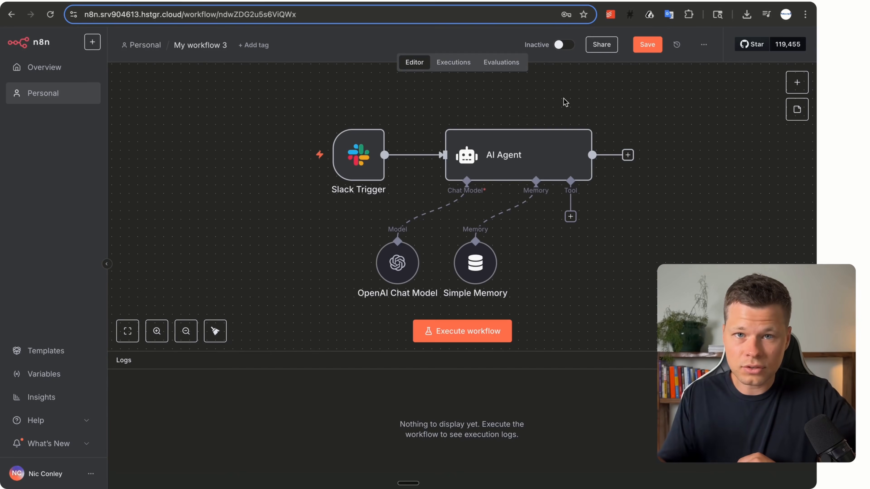
left_click(570, 216)
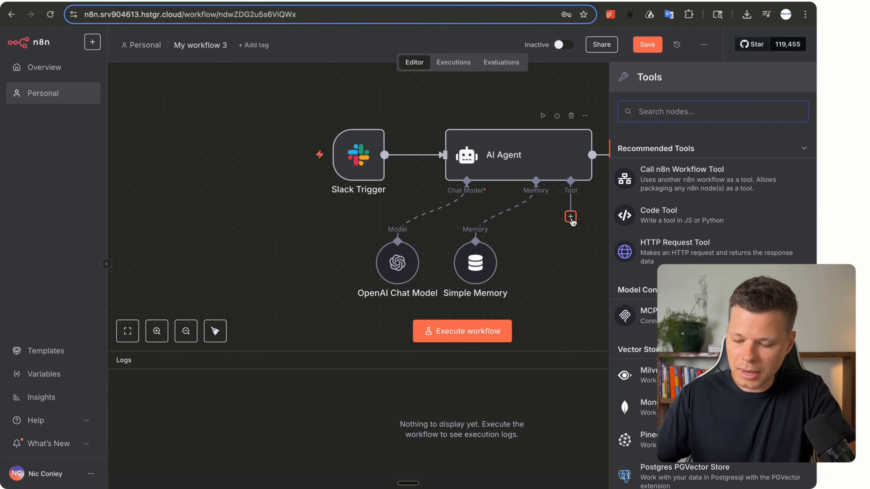
type("gmail")
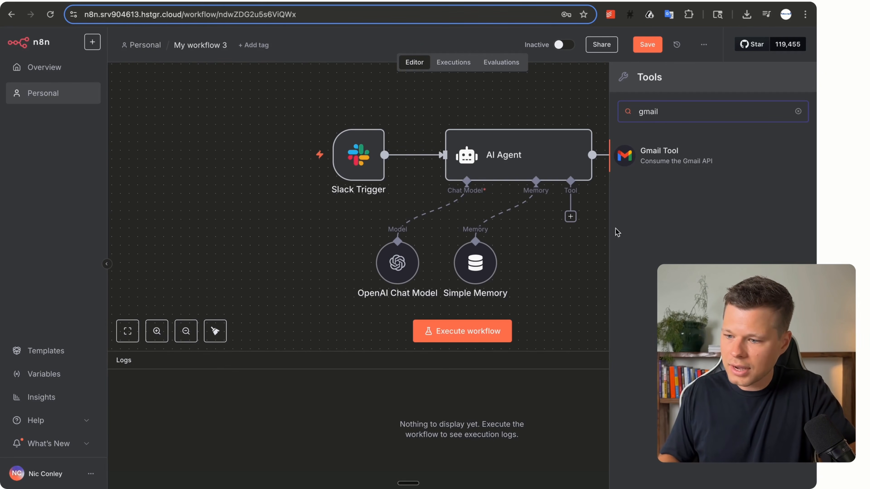
Add the Gmail Tool to the agent and start a new Gmail OAuth2 credential.
left_click(663, 157)
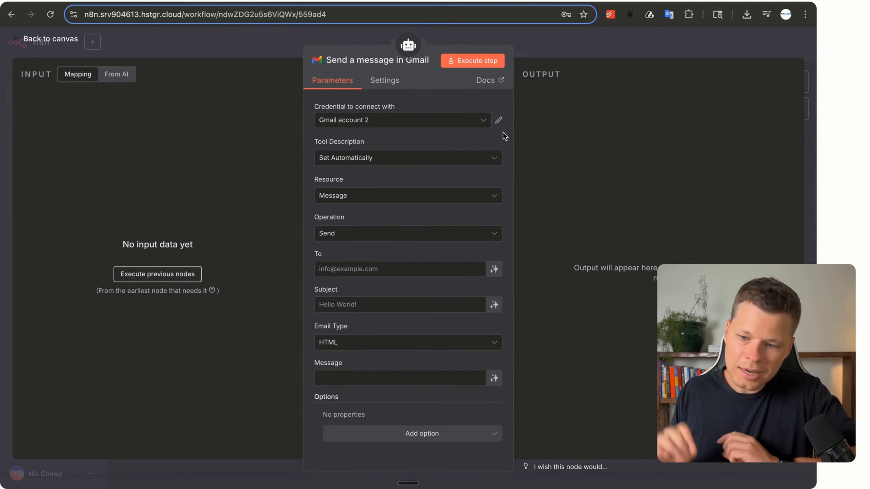
left_click(463, 125)
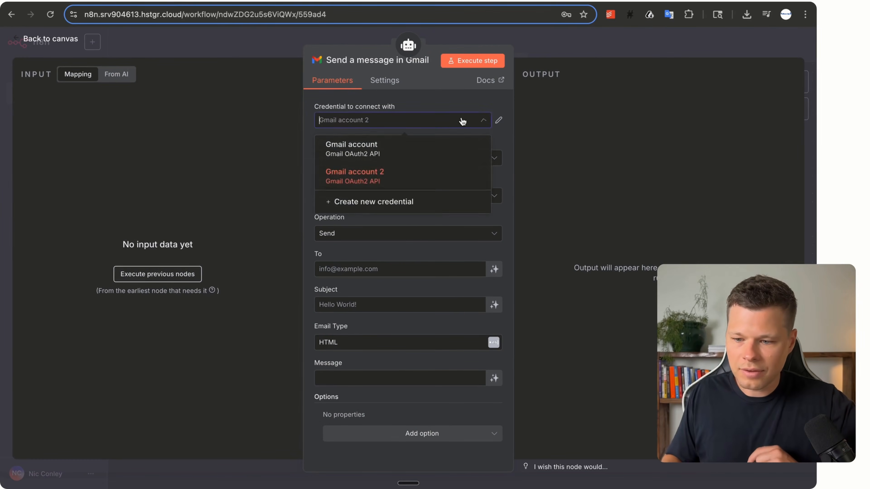
left_click(414, 203)
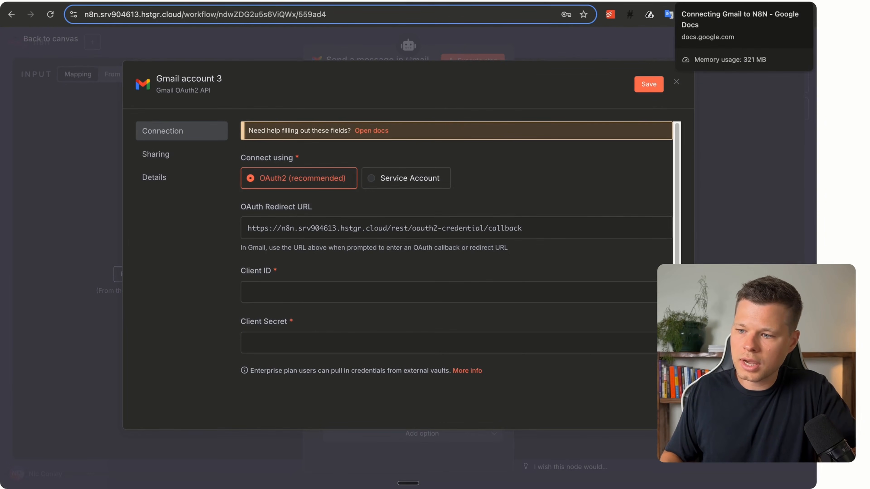
Open the Google Cloud console via the link in item 1 of the Connecting Gmail to N8N notes.
left_click(706, 1)
left_click(437, 13)
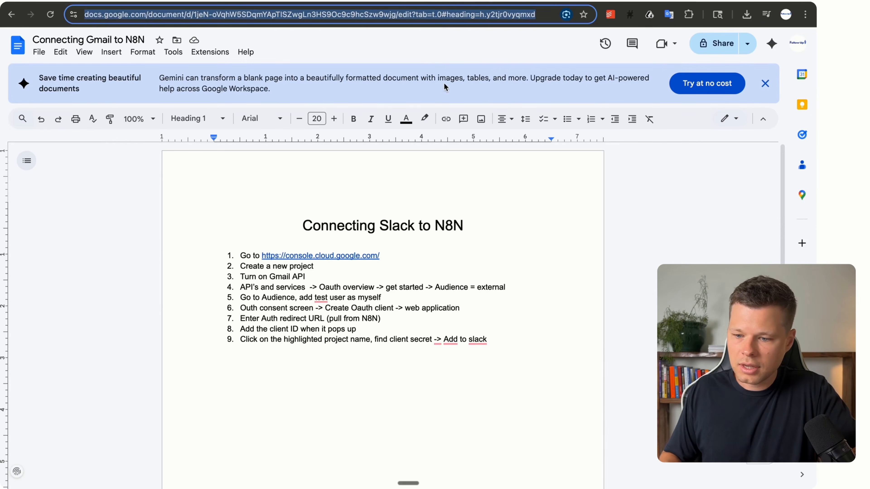
left_click(324, 256)
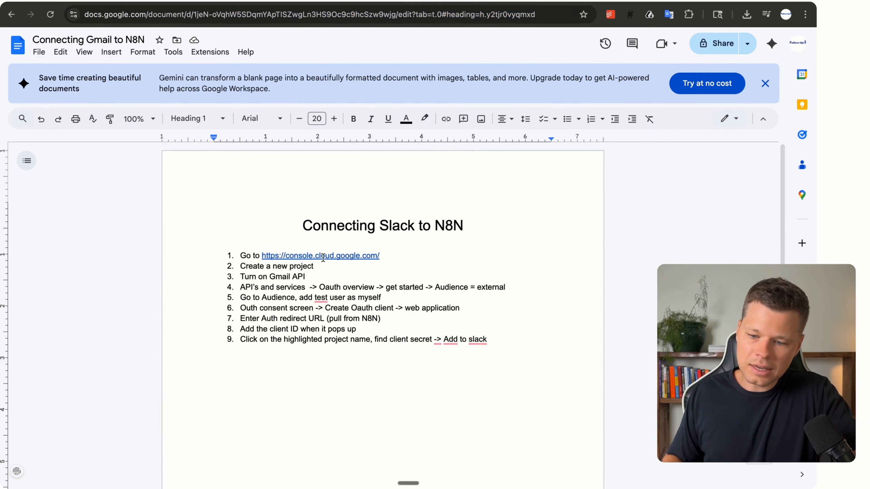
left_click(342, 272)
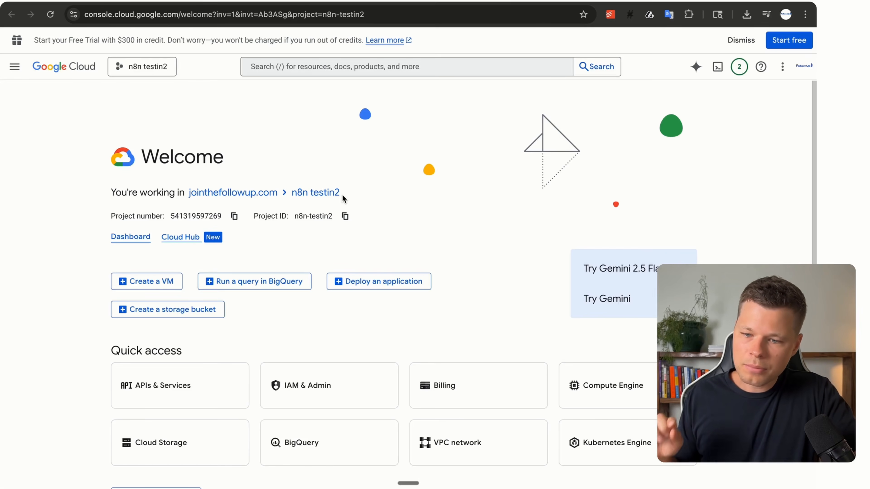
Create a Google Cloud project named n8ntesting123 and switch the console to it.
left_click(131, 69)
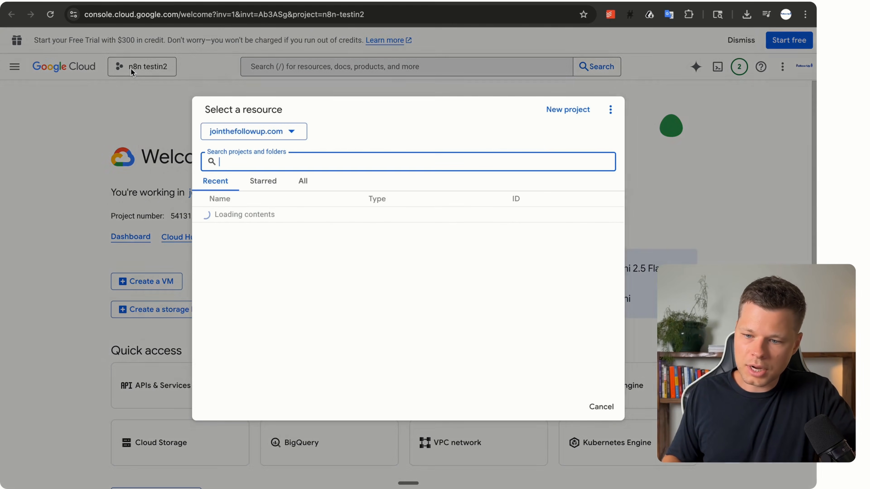
left_click(562, 110)
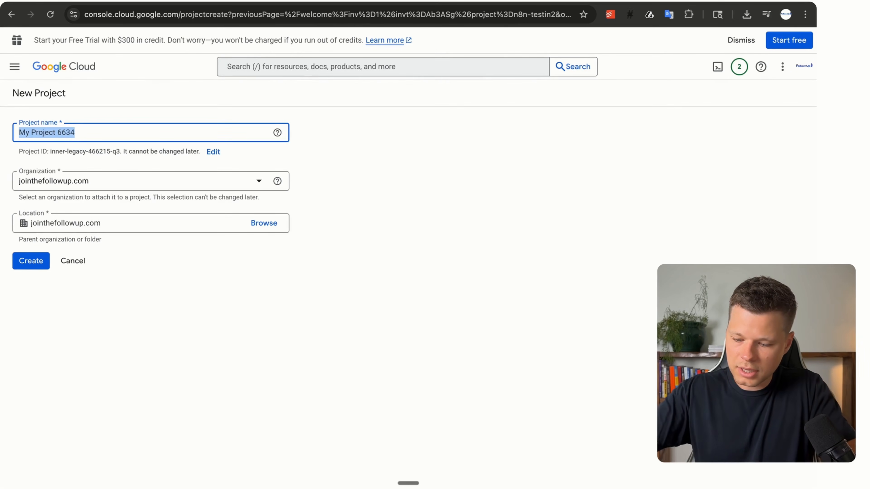
type("n8ntestn")
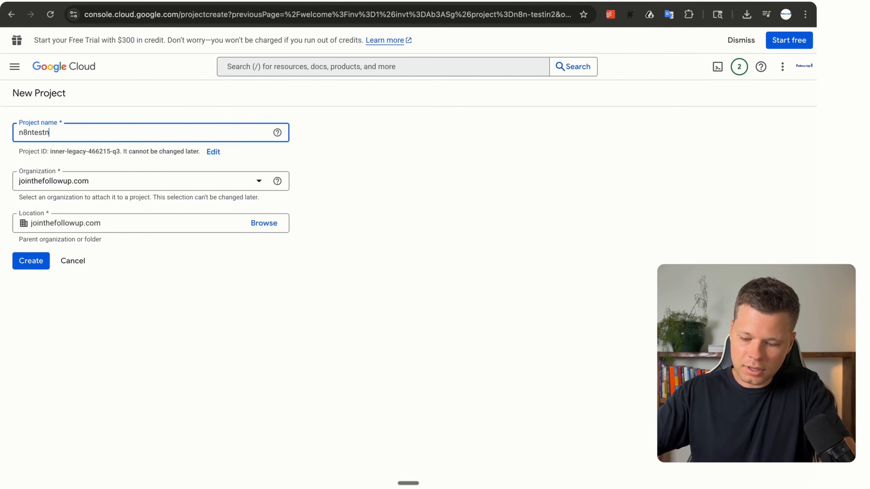
key("BackSpace")
type("ing123")
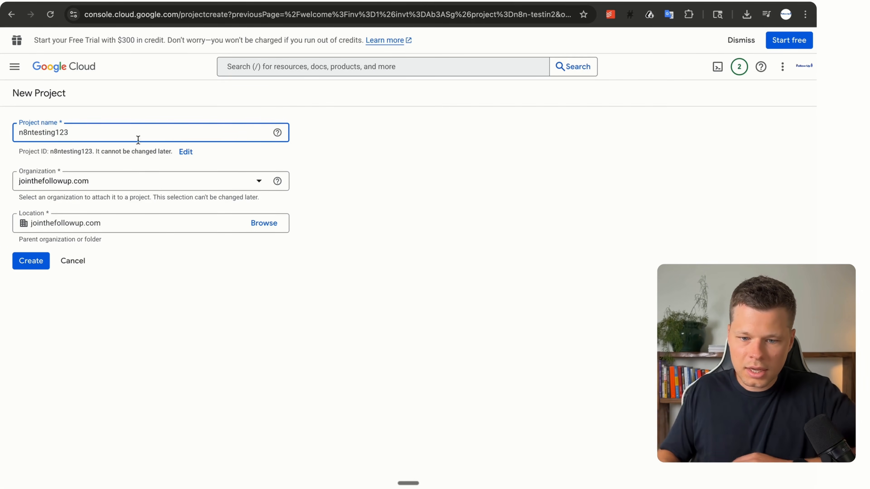
left_click(36, 266)
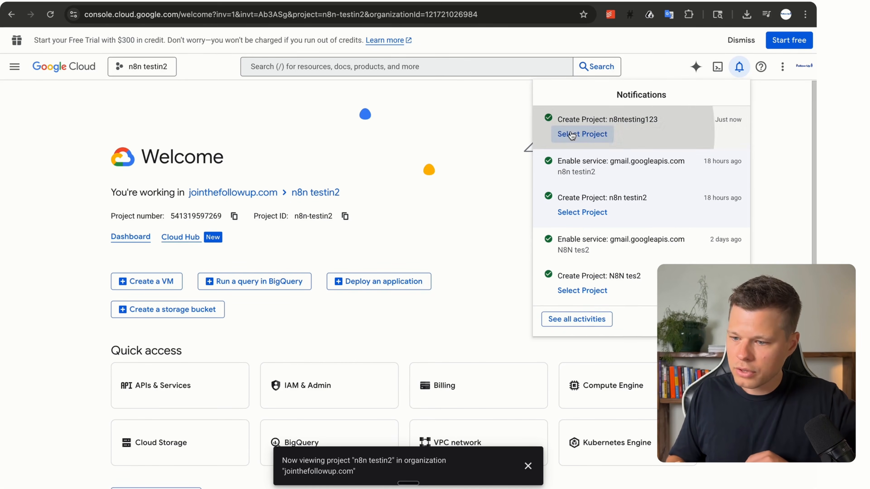
left_click(571, 134)
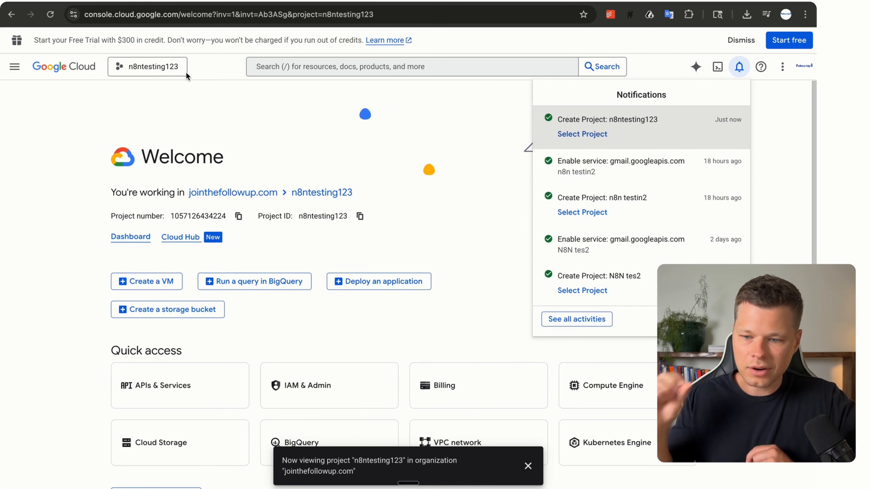
Find the Gmail API via the console search and enable it for the project.
left_click(281, 65)
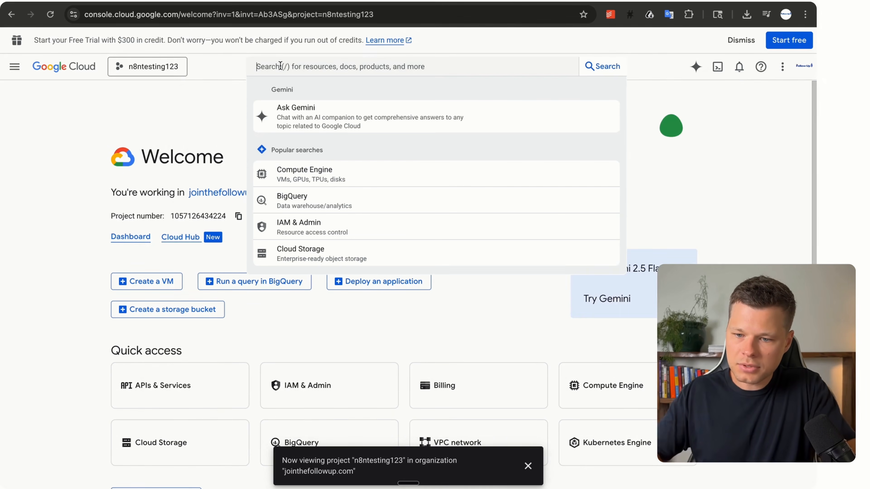
type("gmail")
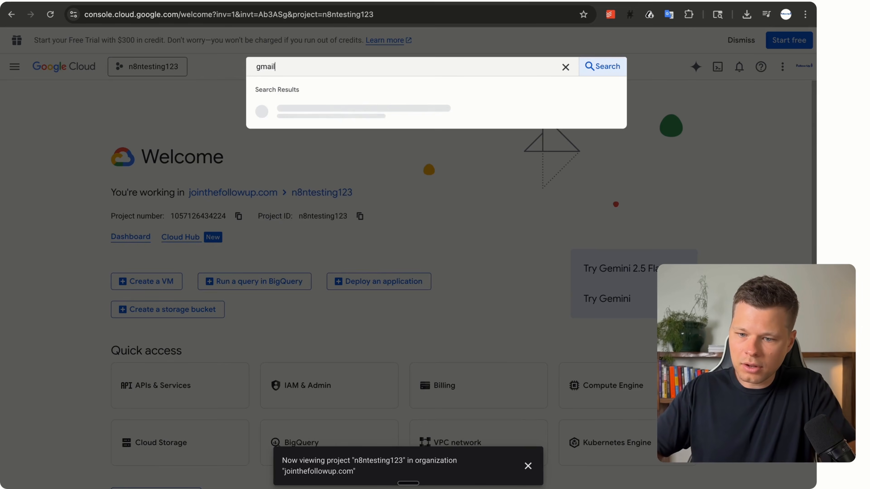
left_click(287, 106)
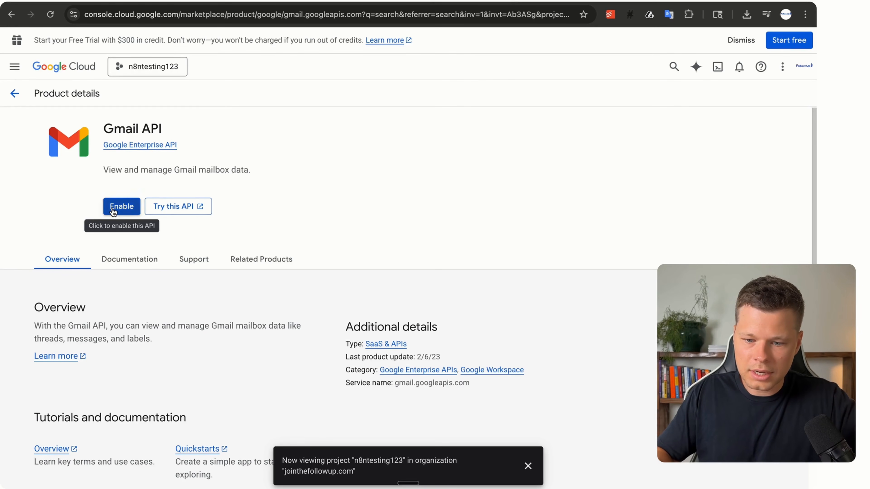
left_click(113, 210)
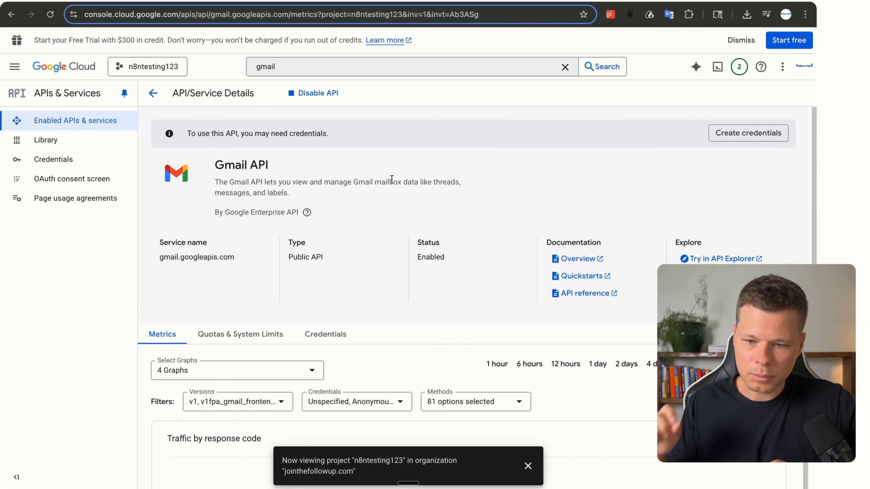
key("ctrl+Tab")
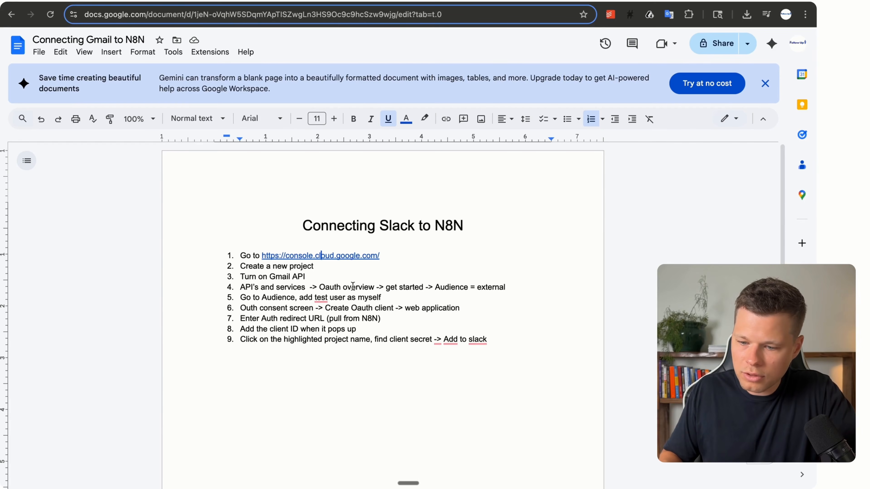
left_click(444, 3)
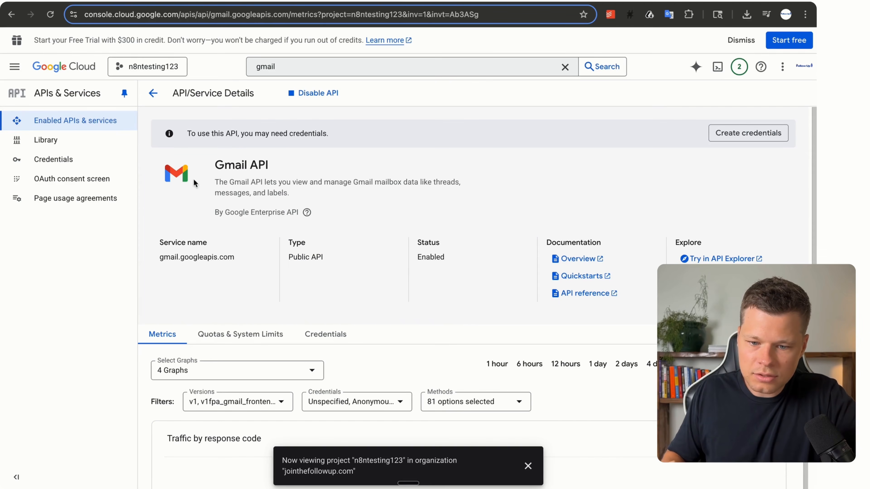
Begin the OAuth consent setup with app name n8ntesting123 and the account's support e-mail.
left_click(65, 181)
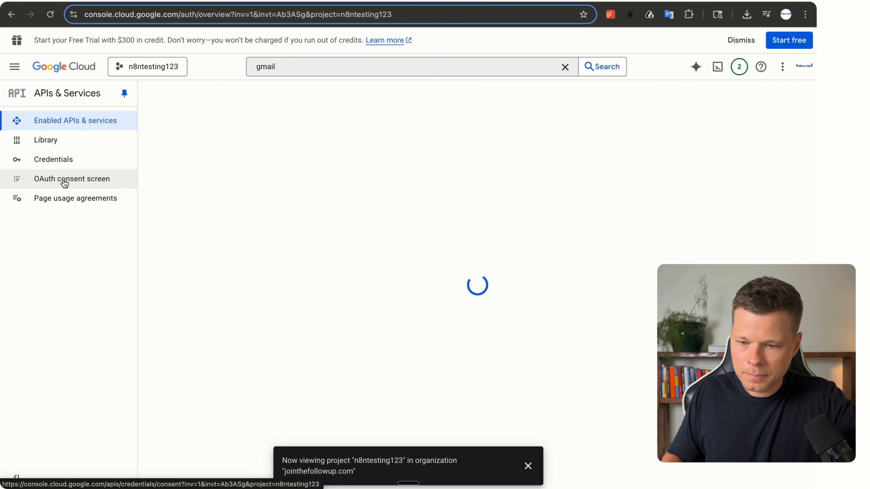
left_click(478, 364)
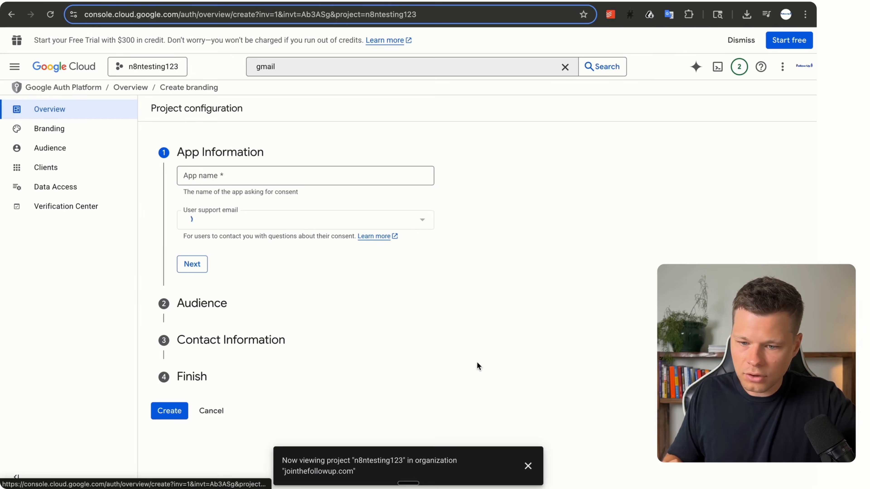
left_click(215, 178)
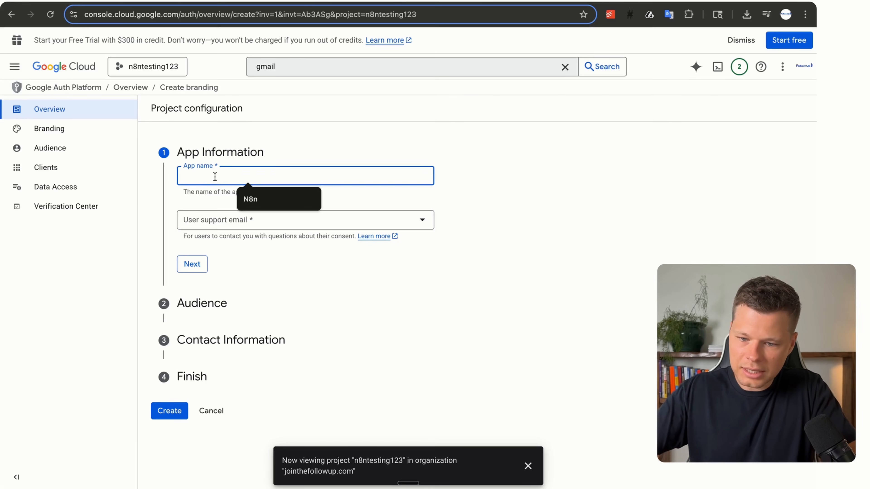
type("n8ntes")
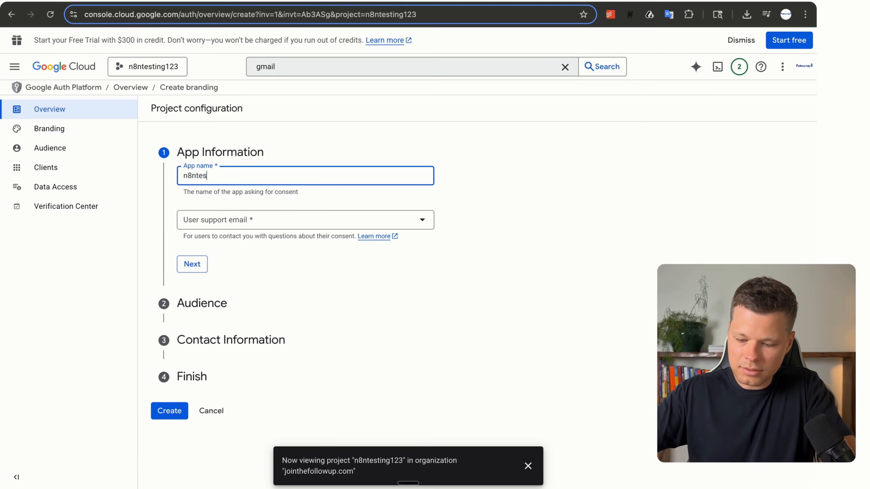
type("ting123")
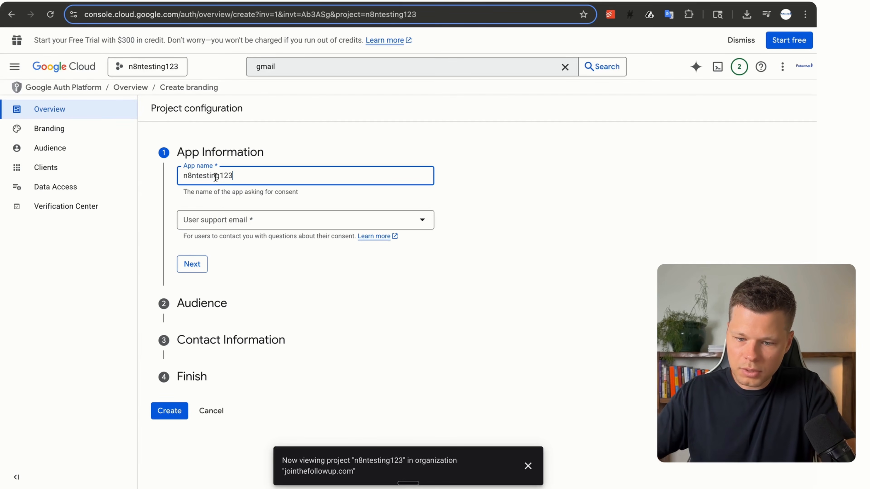
left_click(220, 221)
left_click(222, 226)
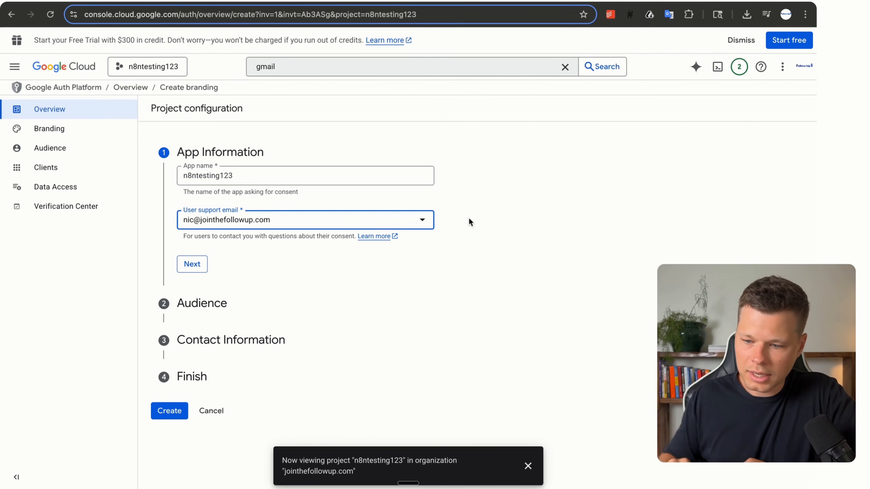
left_click(198, 267)
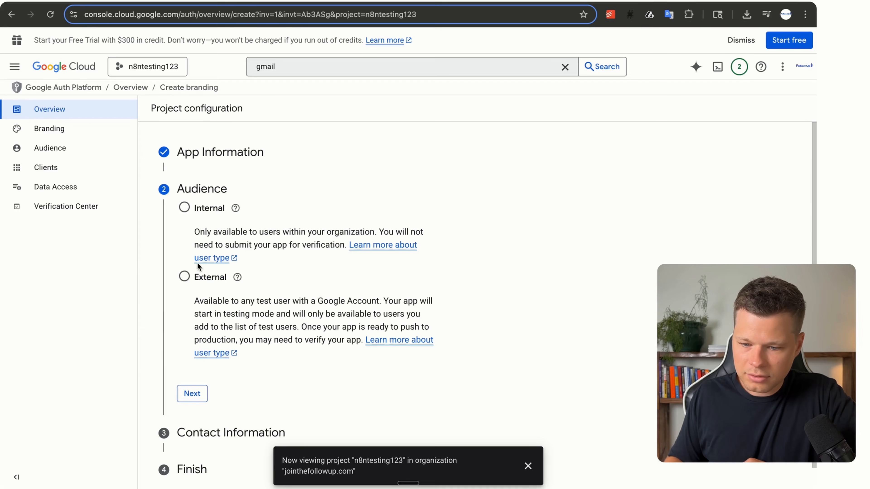
Choose an External audience, enter a contact e-mail, accept the data policy and create the configuration.
left_click(184, 277)
left_click(193, 371)
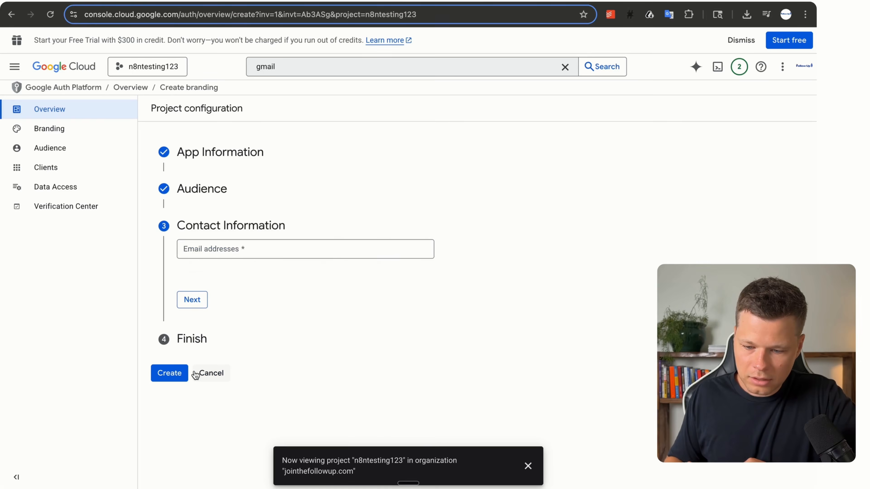
left_click(222, 252)
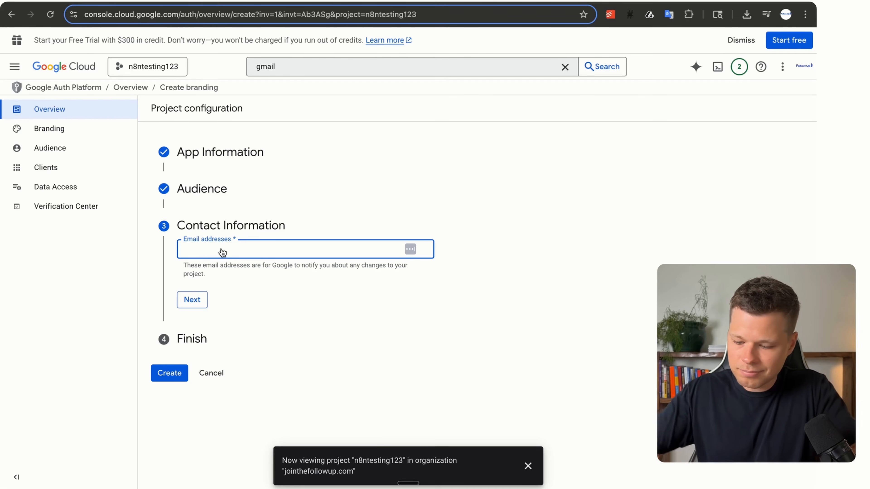
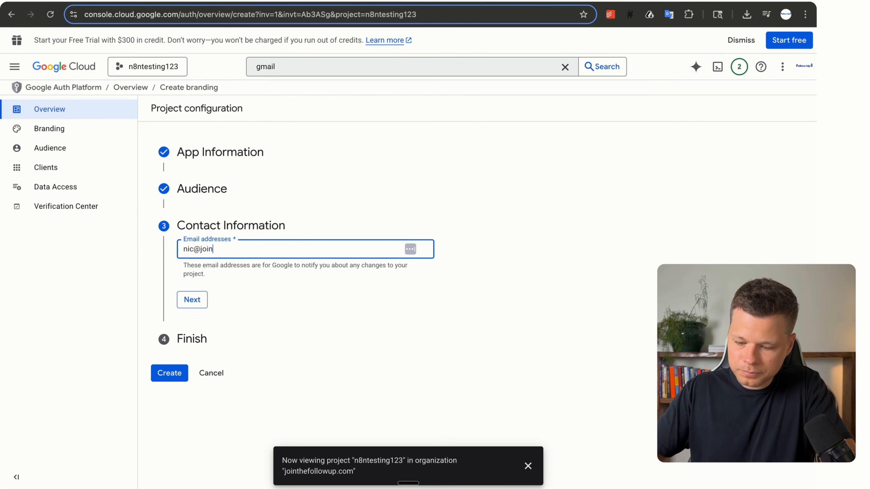
left_click(192, 300)
left_click(185, 280)
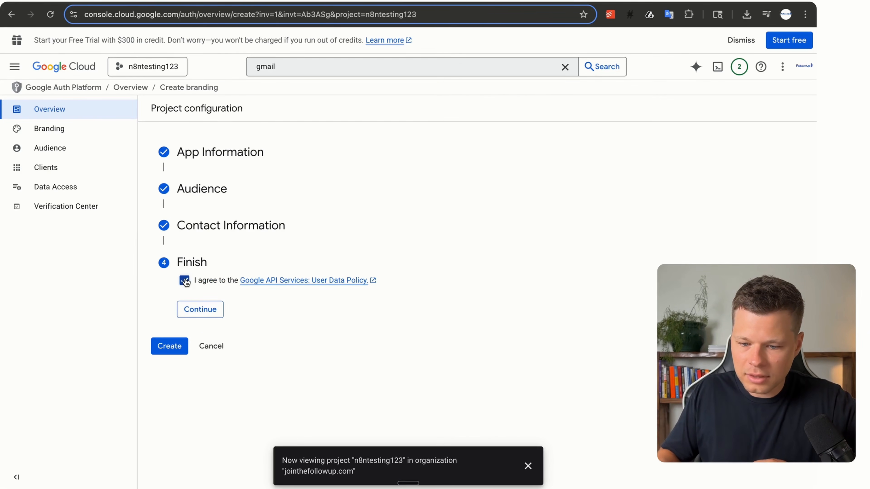
left_click(199, 317)
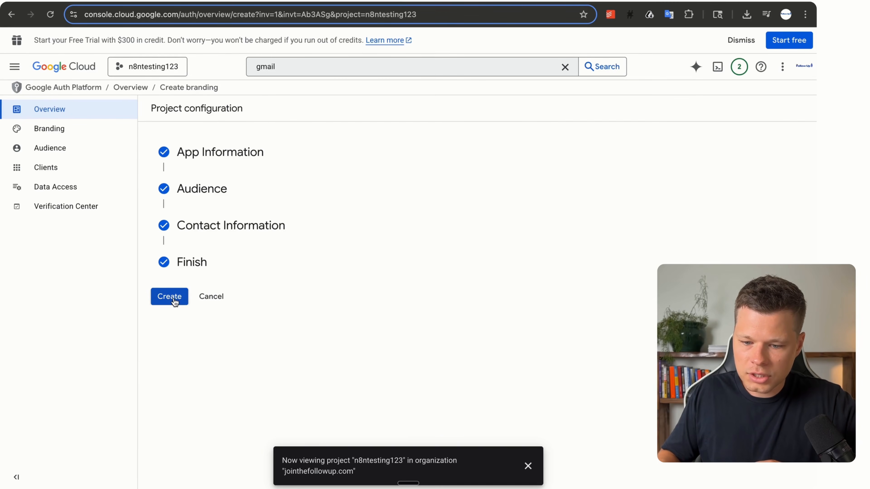
left_click(170, 296)
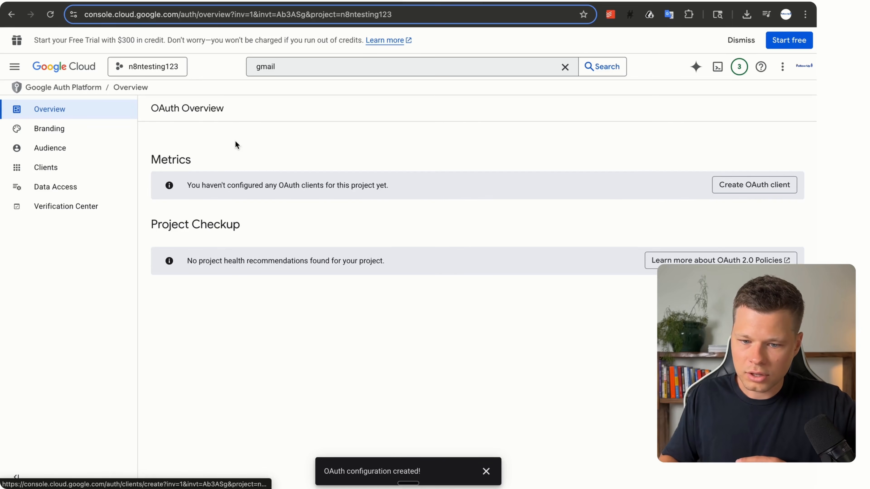
Add the account's own e-mail as a test user, then return to the OAuth Overview.
left_click(57, 155)
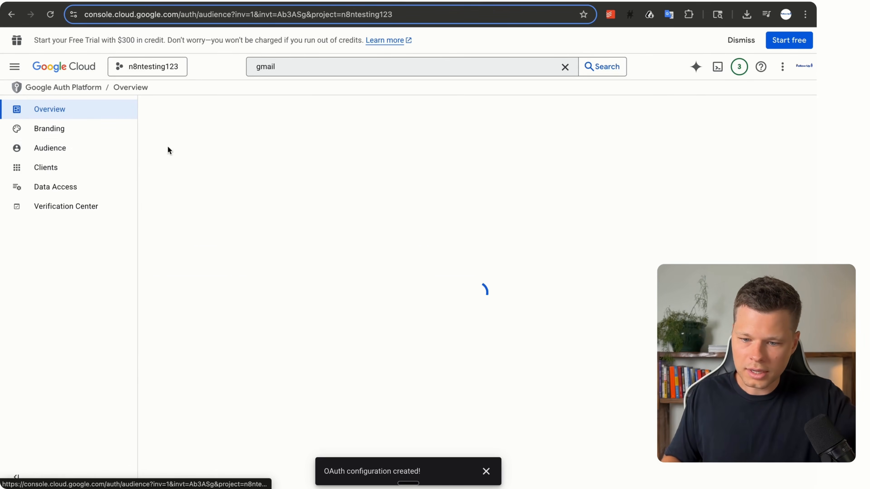
scroll(183, 356, "down", 3)
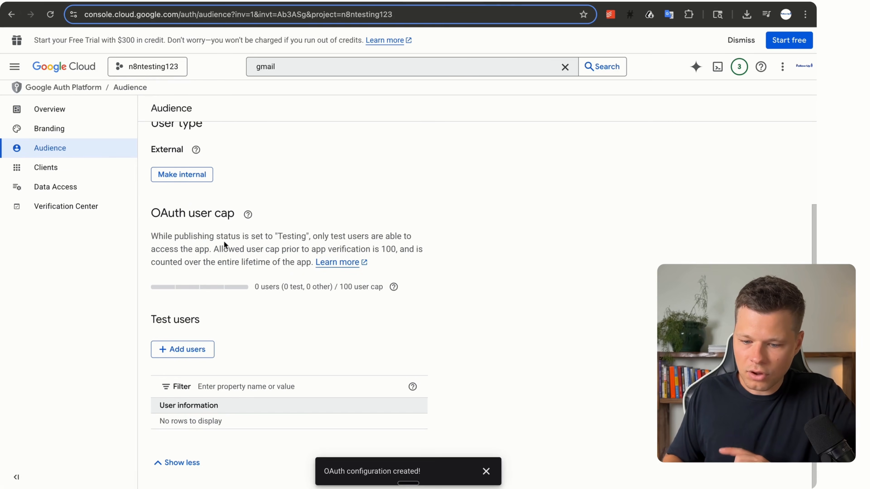
left_click(194, 354)
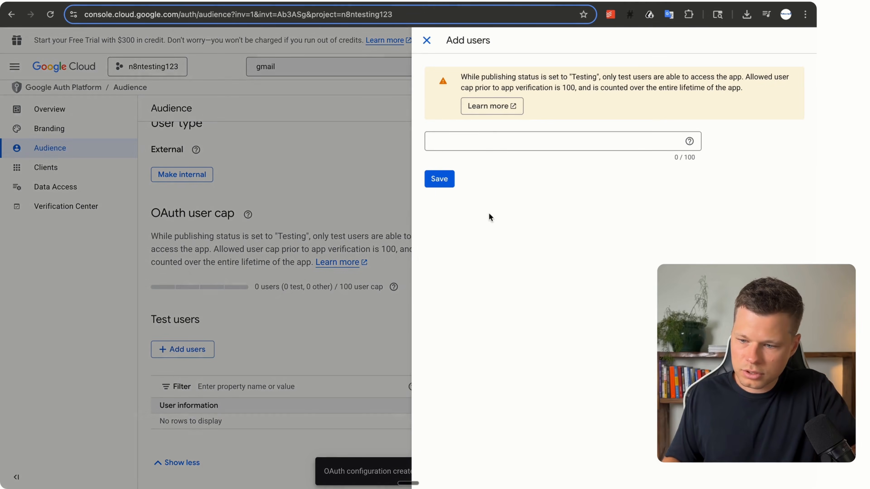
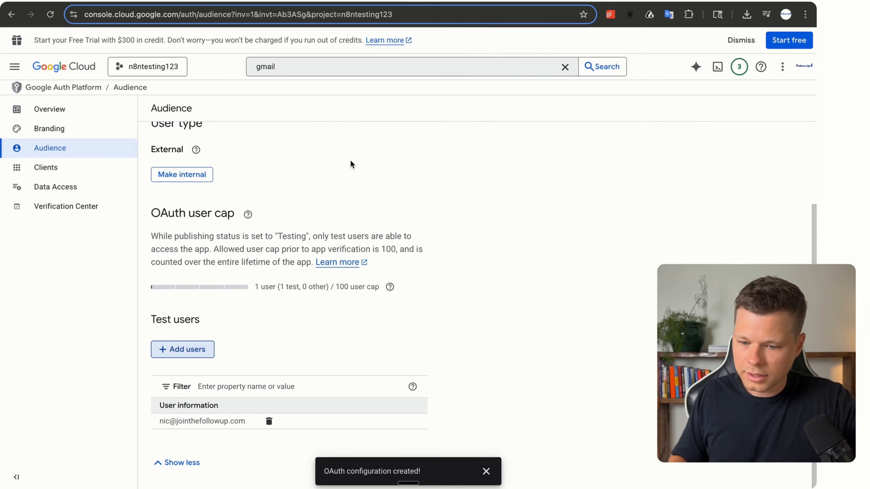
left_click(63, 117)
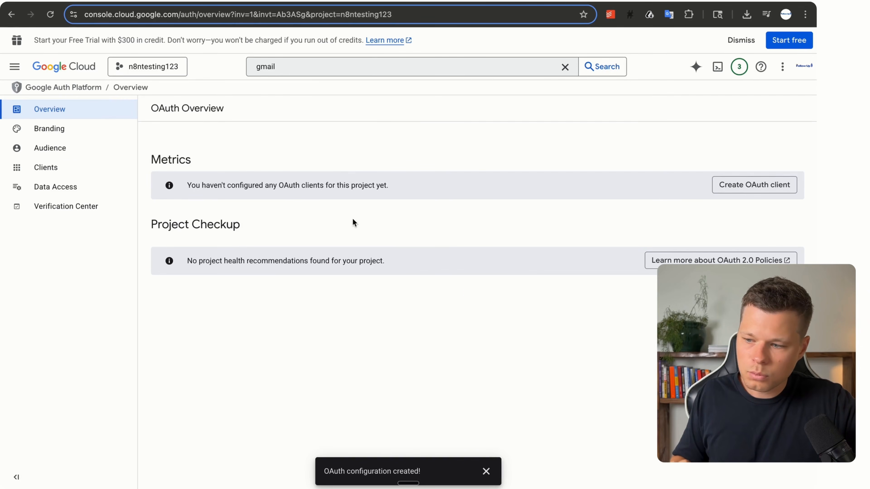
Draft a Web application OAuth client named n8ntesting123 with a redirect URI entry, then return to n8n.
left_click(773, 182)
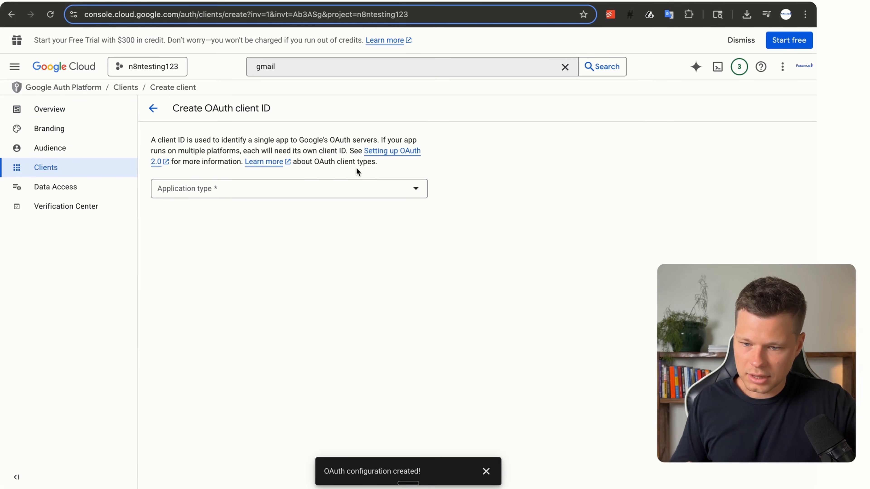
left_click(235, 193)
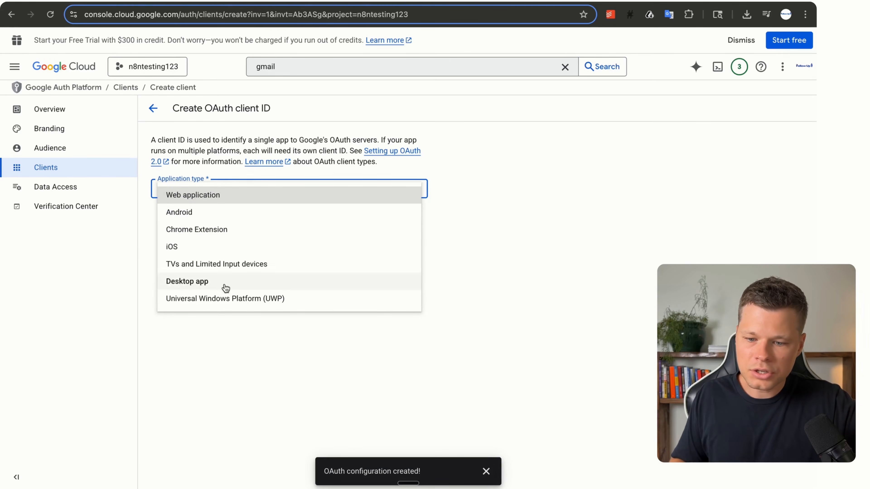
left_click(213, 196)
left_click(203, 221)
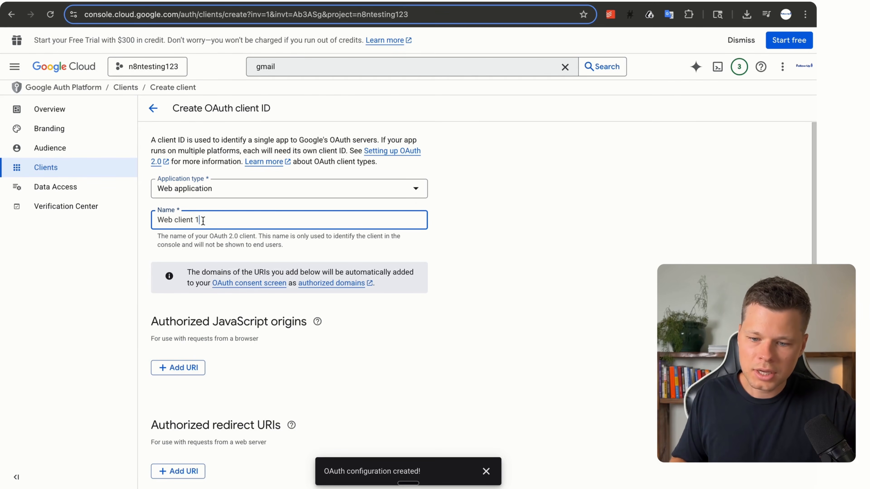
key("super+a")
type("n8n")
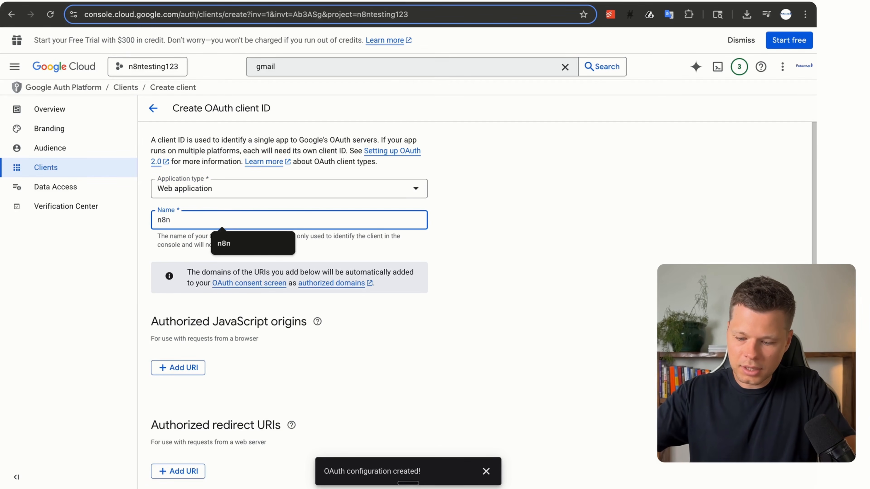
type("testin")
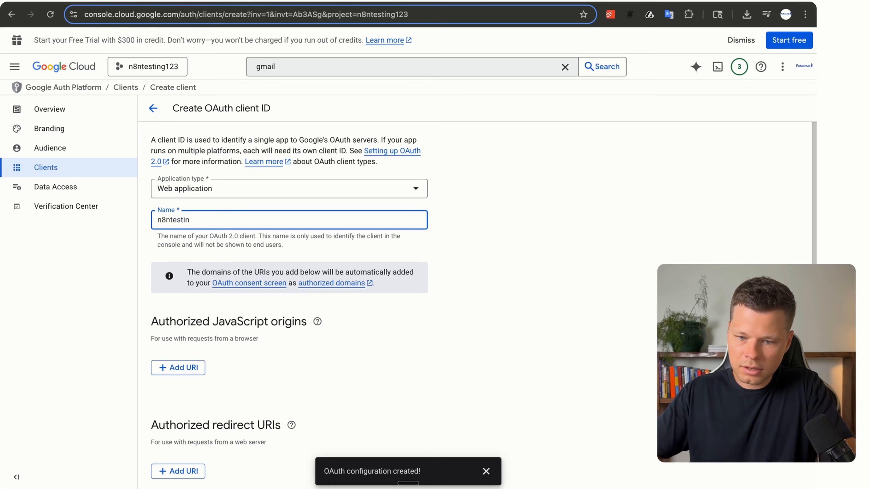
type("g123")
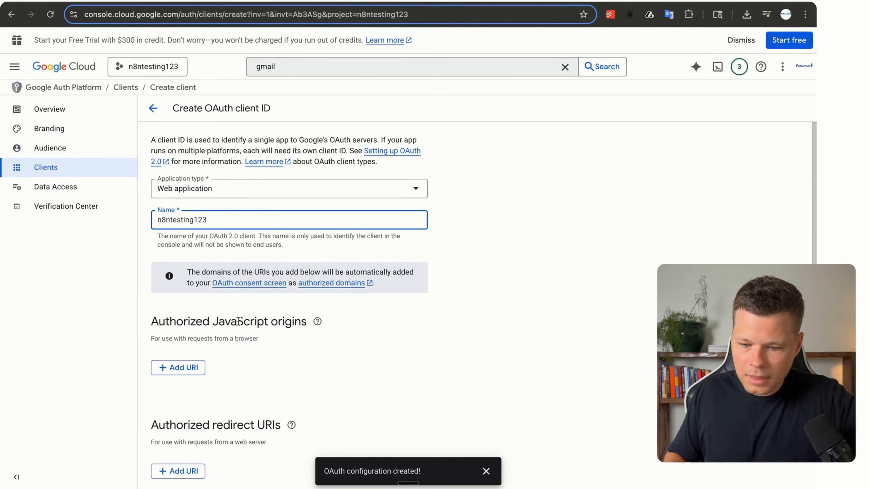
scroll(245, 332, "down", 2)
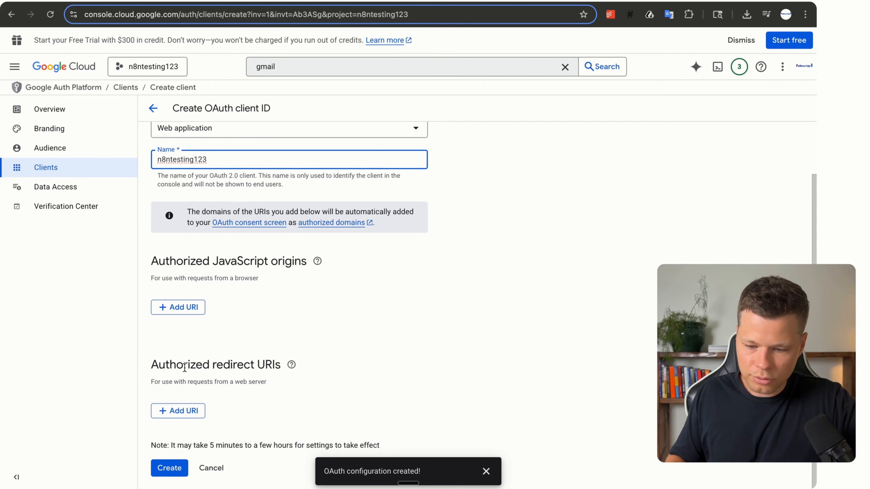
left_click(176, 411)
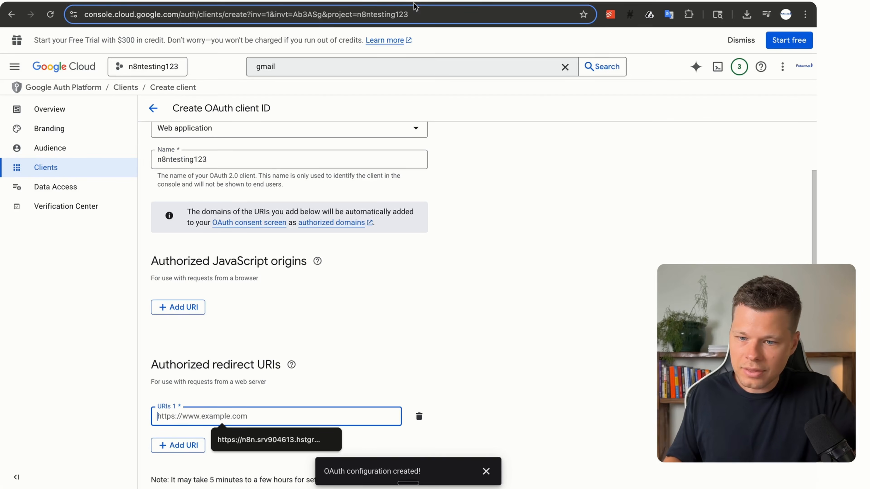
key("ctrl+Tab")
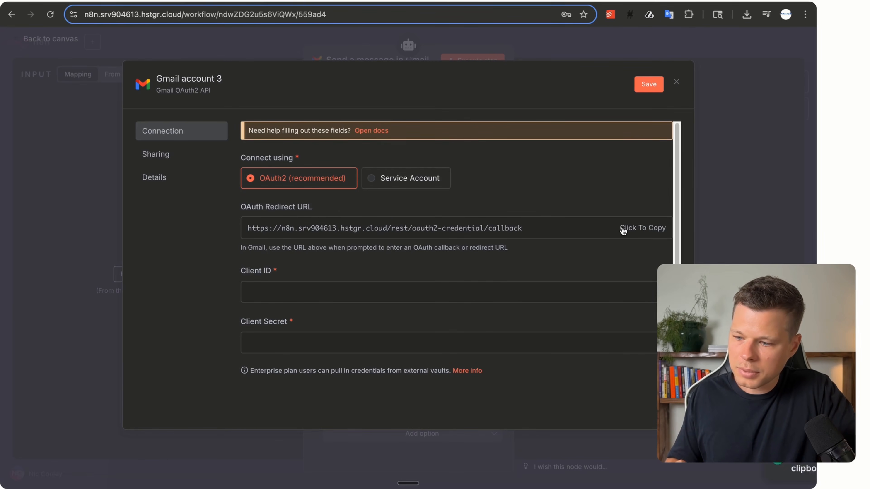
Create the OAuth client with n8n's redirect URL and paste its client ID into n8n.
left_click(623, 229)
key("ctrl+Tab")
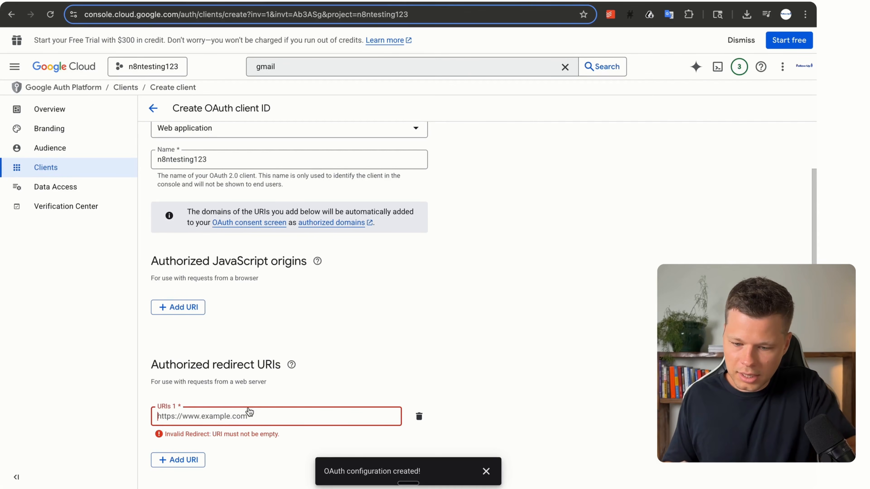
key("ctrl+v")
scroll(250, 411, "down", 1)
left_click(178, 468)
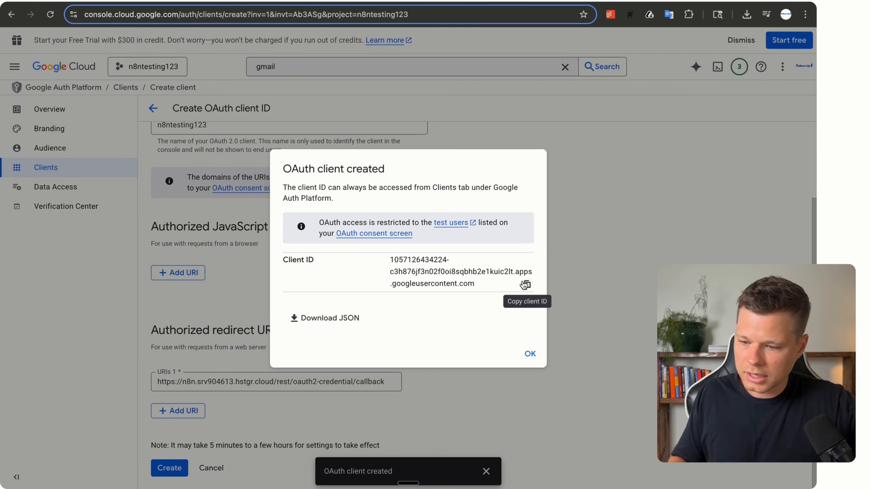
left_click(528, 285)
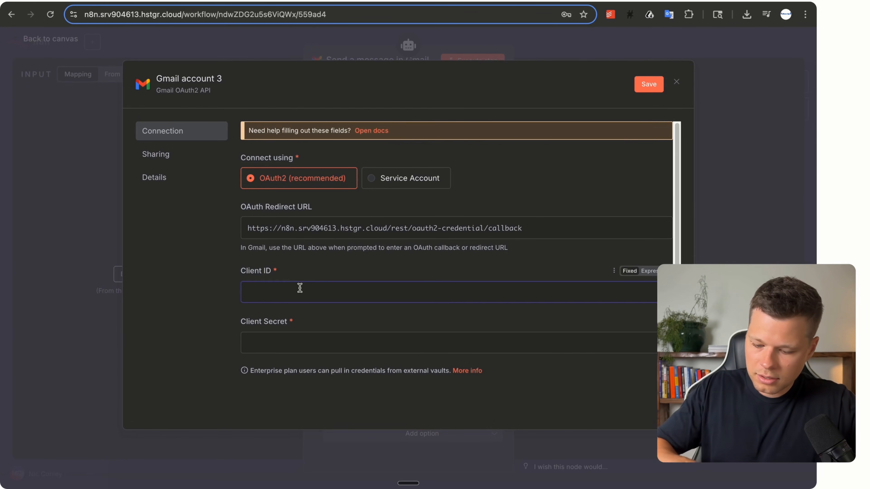
key("ctrl+v")
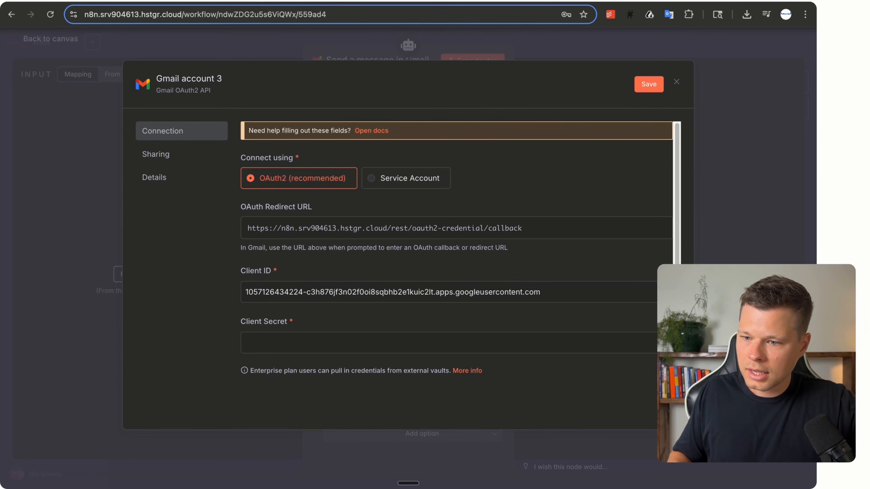
Copy the client secret from the n8ntesting123 client details into n8n's Gmail credential.
key("alt+Tab")
left_click(529, 353)
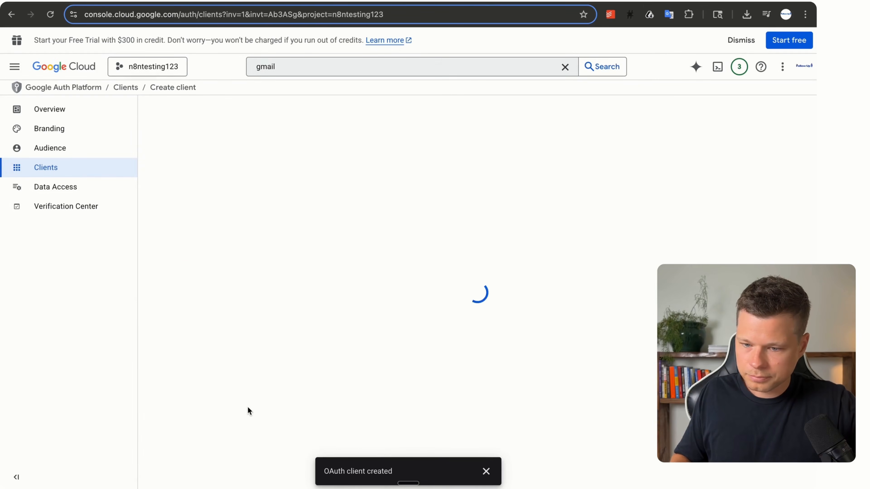
left_click(210, 185)
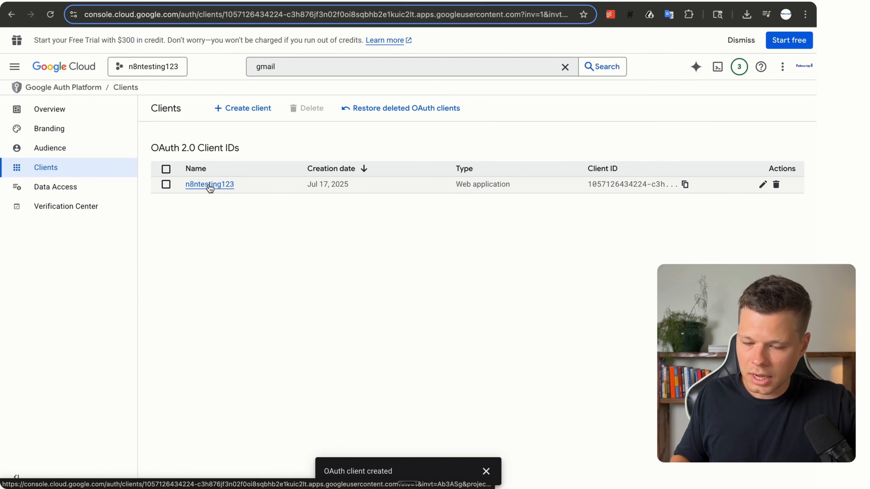
scroll(534, 277, "down", 2)
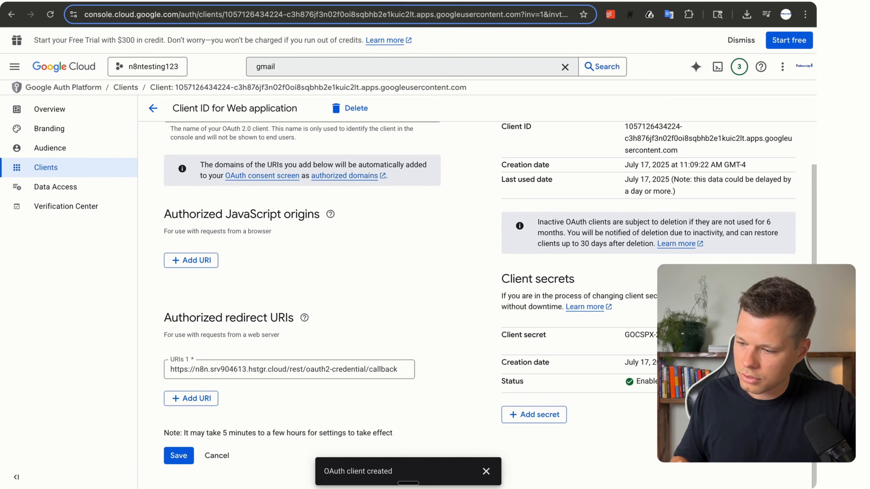
key("alt+Tab")
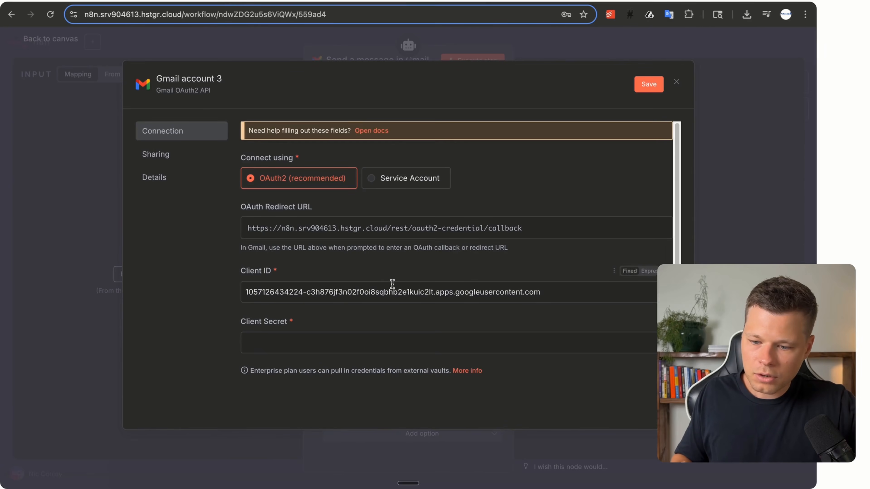
key("ctrl+v")
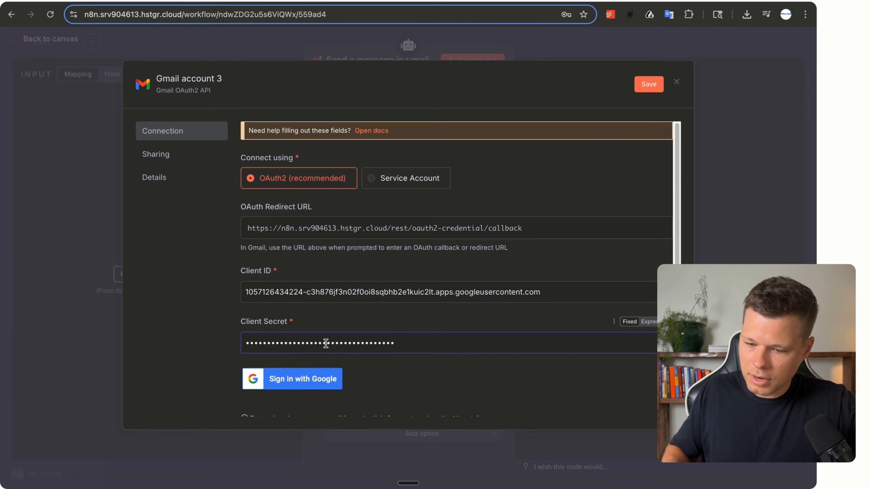
scroll(327, 336, "down", 3)
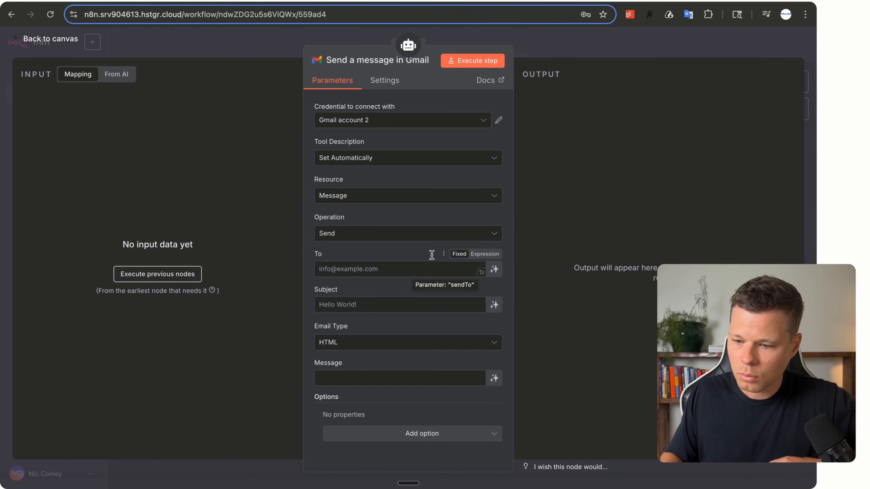
Let the AI model fill the Gmail tool's To, Subject and Message fields automatically.
left_click(495, 271)
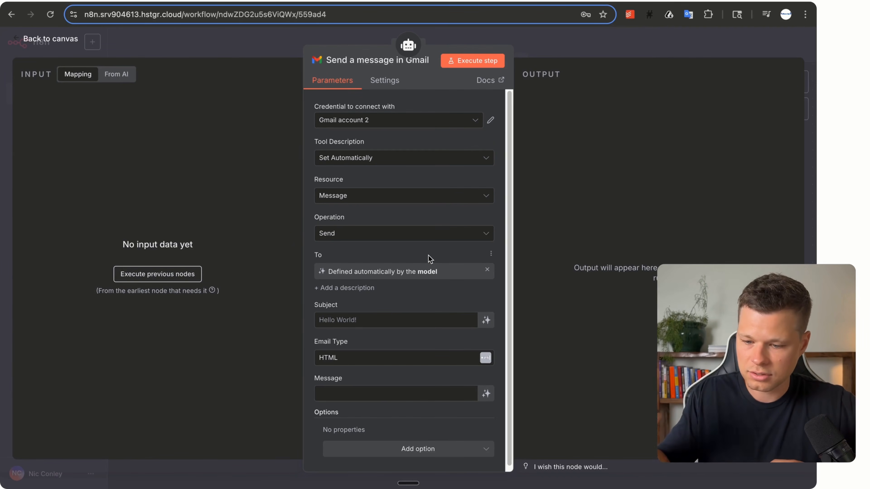
left_click(487, 322)
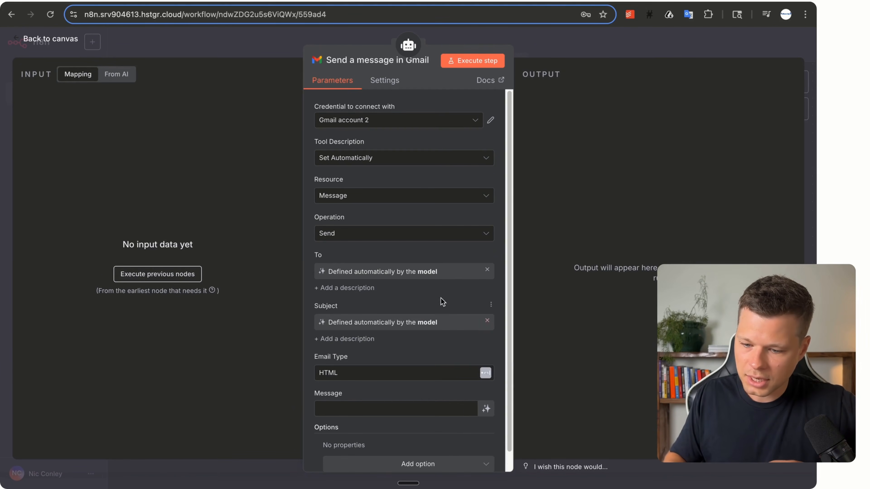
scroll(437, 293, "down", 1)
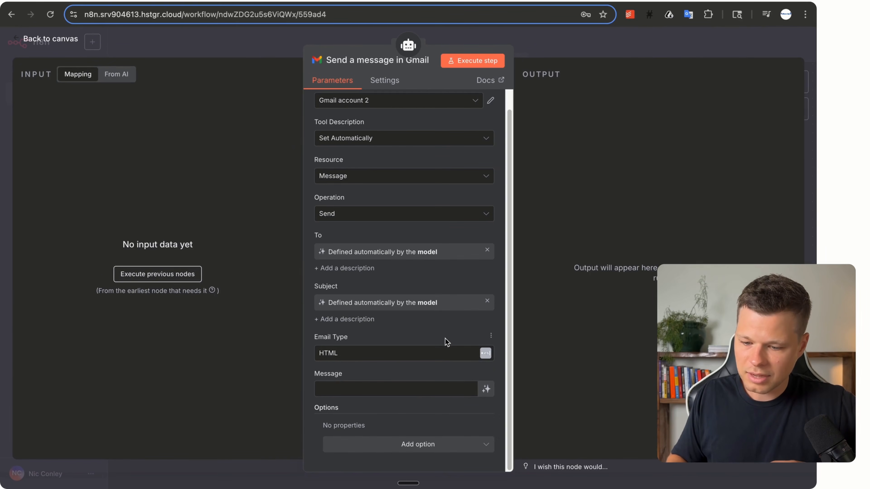
left_click(486, 391)
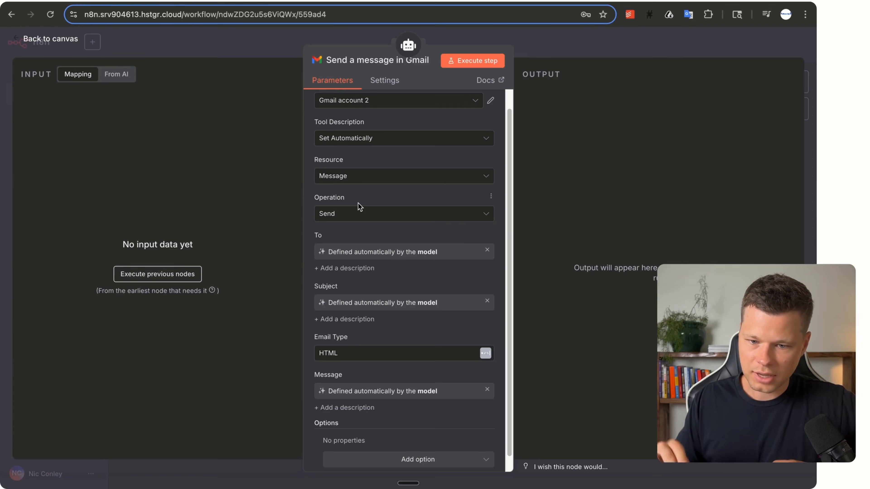
left_click(10, 73)
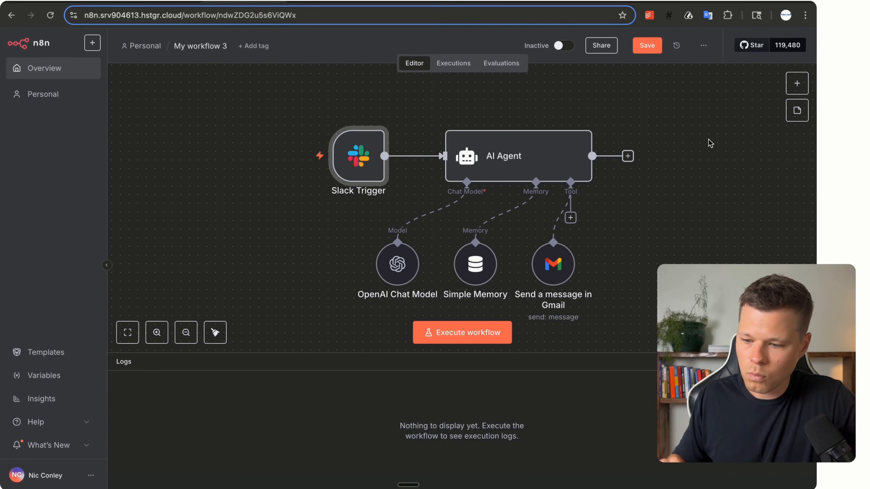
Execute the workflow and post the 'send an email saying hey' test request in #n8ntestin123.
left_click(441, 338)
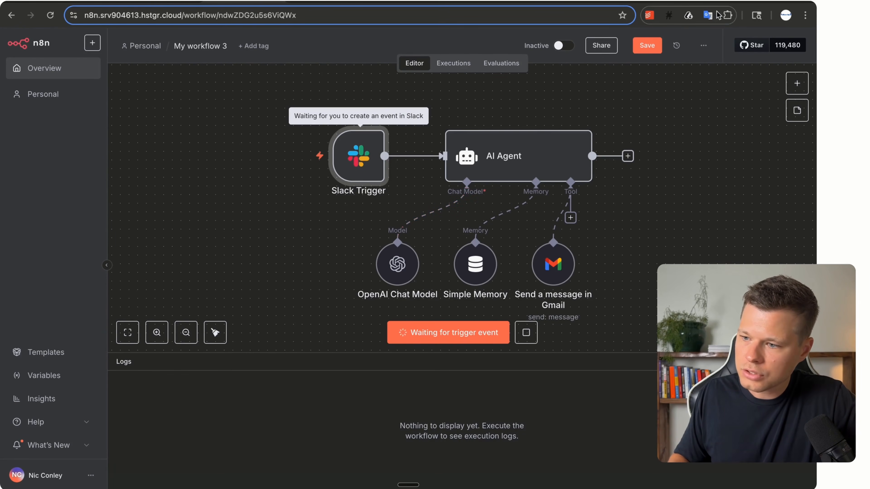
left_click(655, 1)
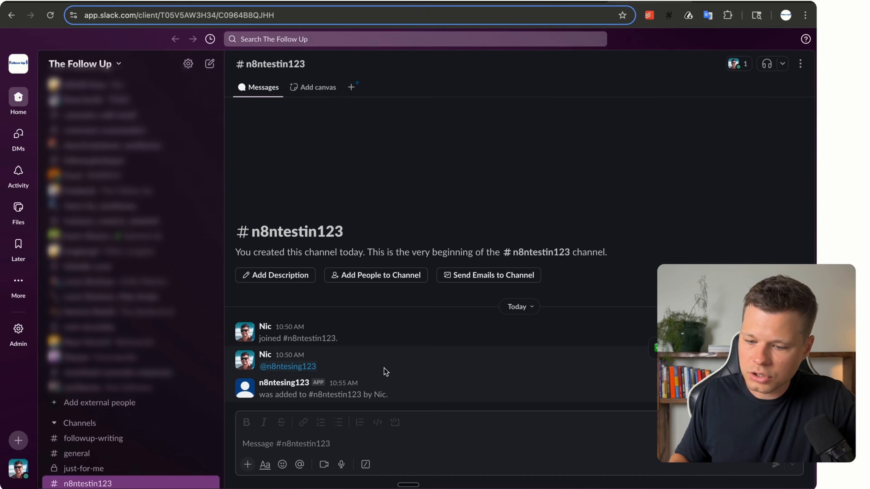
left_click(298, 441)
key("super+v")
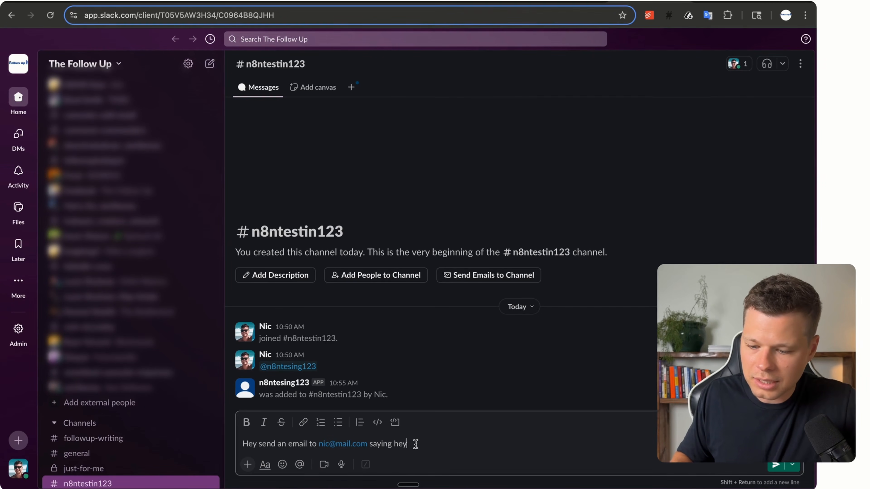
key("Return")
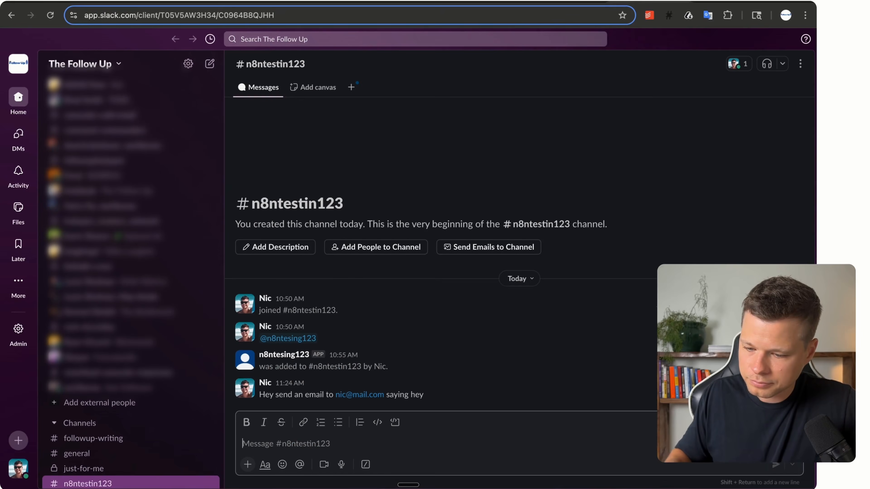
left_click(247, 4)
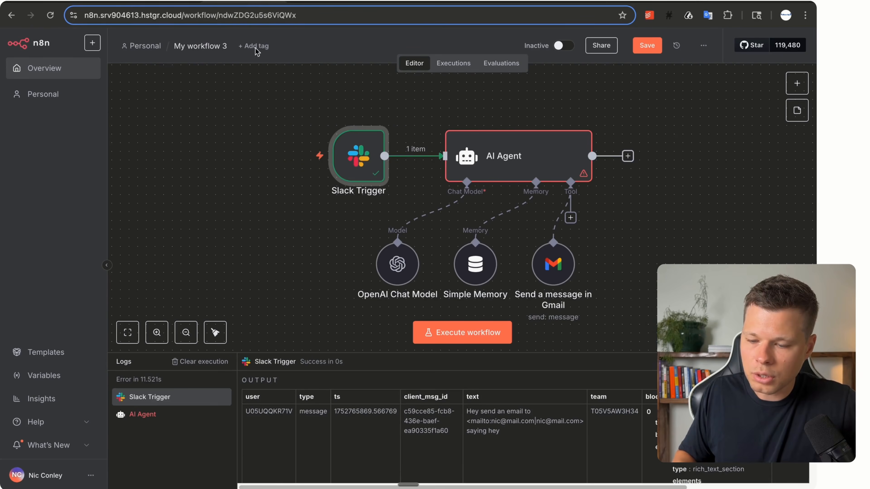
mouse_move(274, 117)
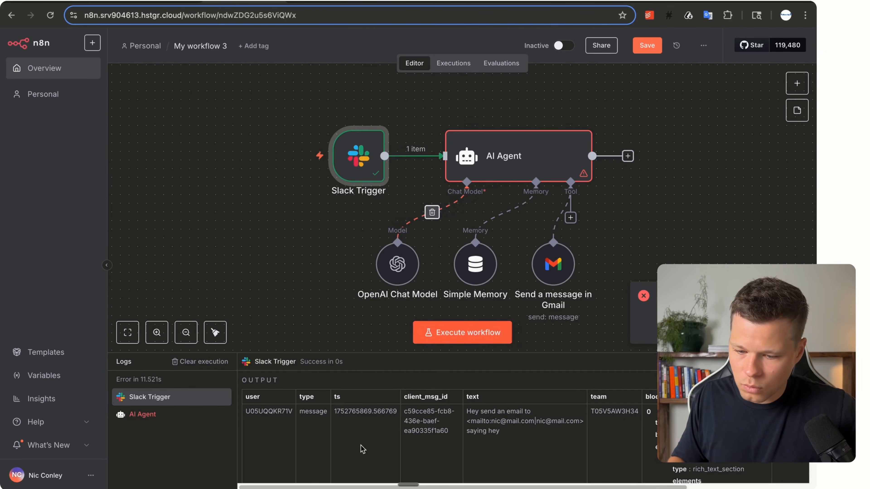
scroll(283, 416, "down", 1)
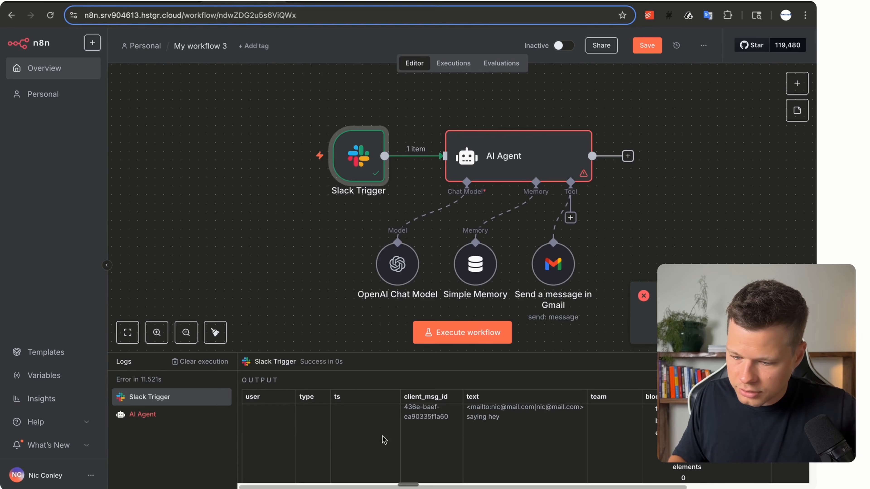
scroll(384, 440, "up", 1)
scroll(394, 438, "right", 3)
scroll(394, 439, "left", 3)
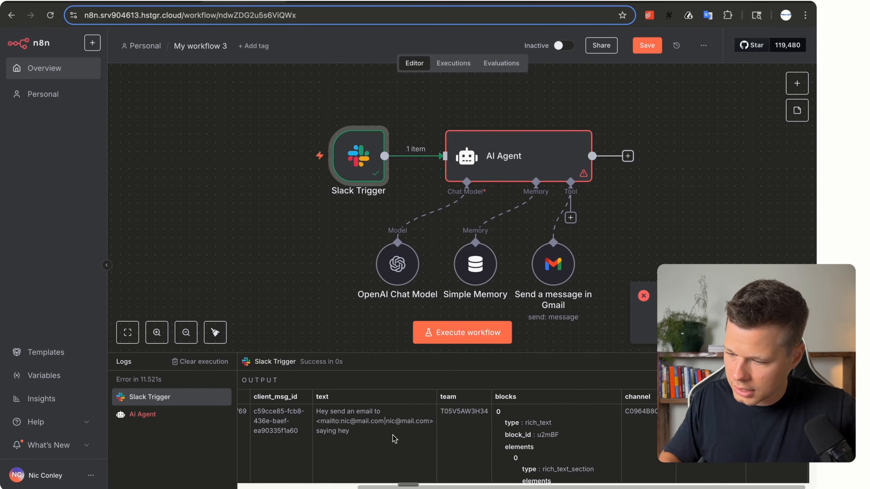
scroll(394, 439, "down", 1)
scroll(394, 439, "up", 1)
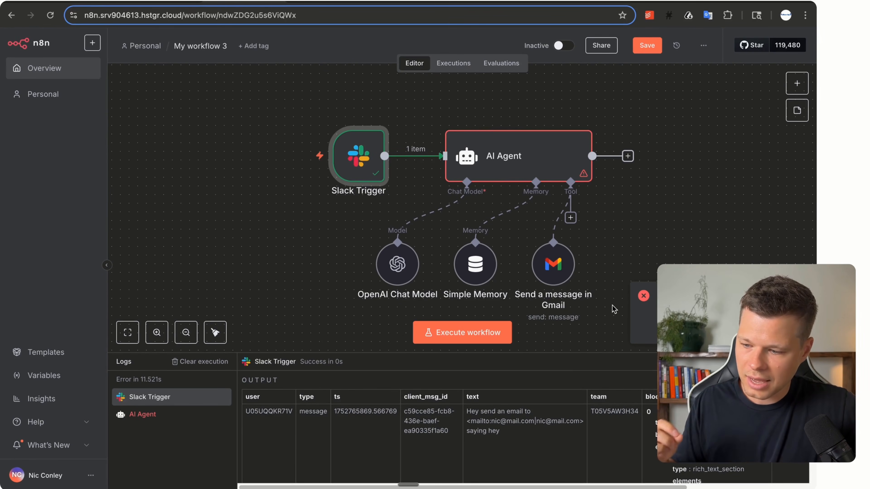
Set the AI Agent's prompt source to Define below and map it to {{ $json.text }}.
double_click(510, 157)
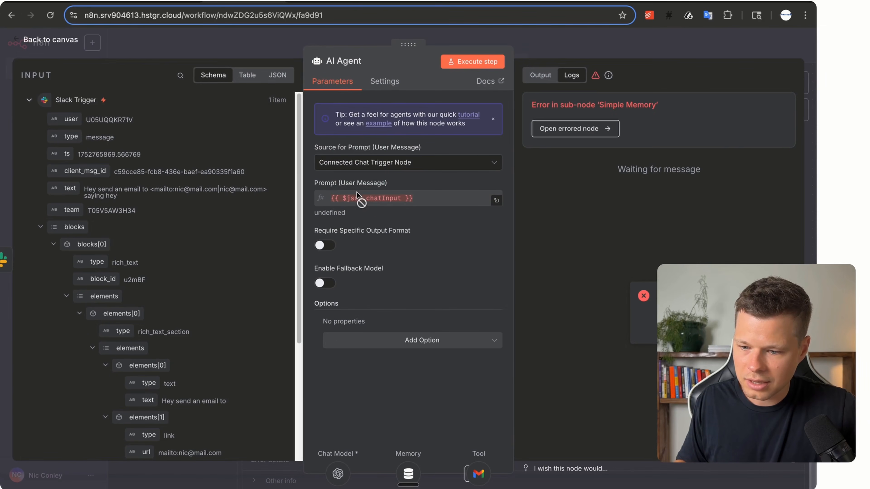
left_click(404, 165)
left_click(408, 230)
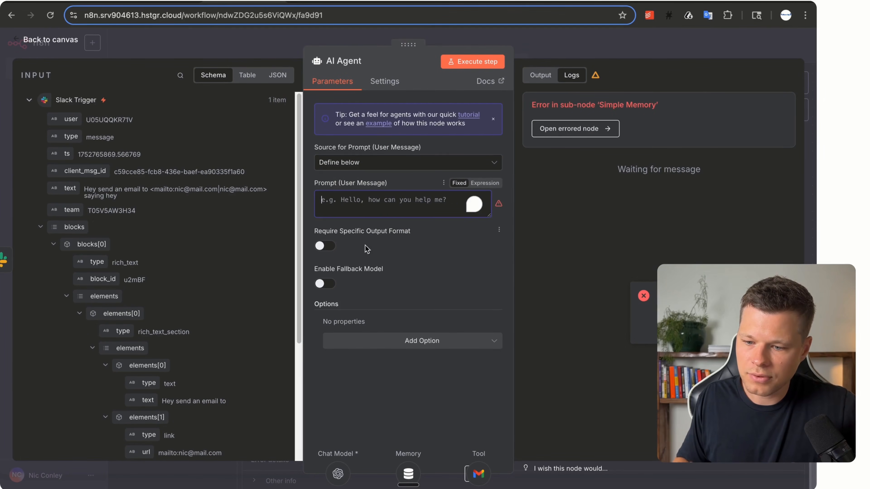
left_click(368, 203)
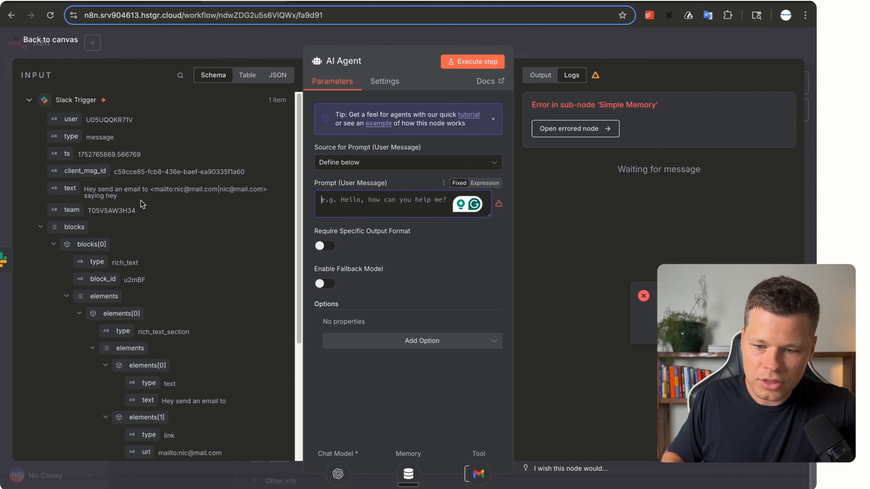
left_click_drag(141, 200, 83, 192)
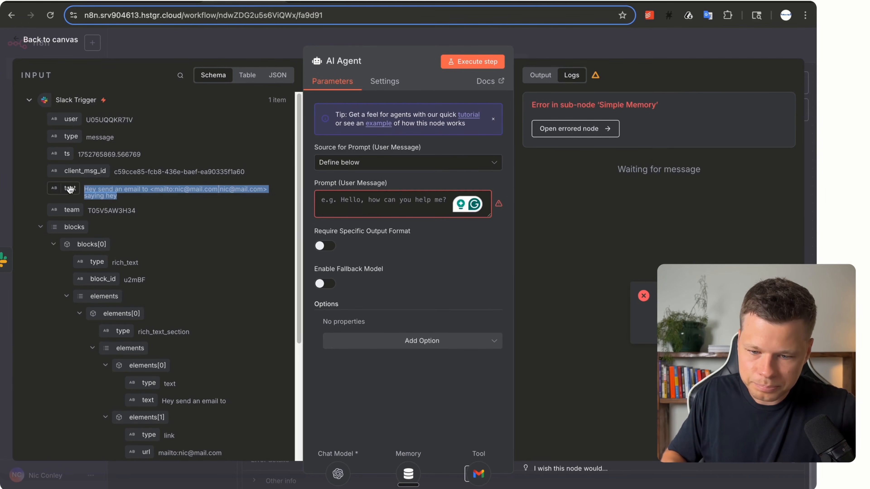
left_click_drag(70, 189, 339, 202)
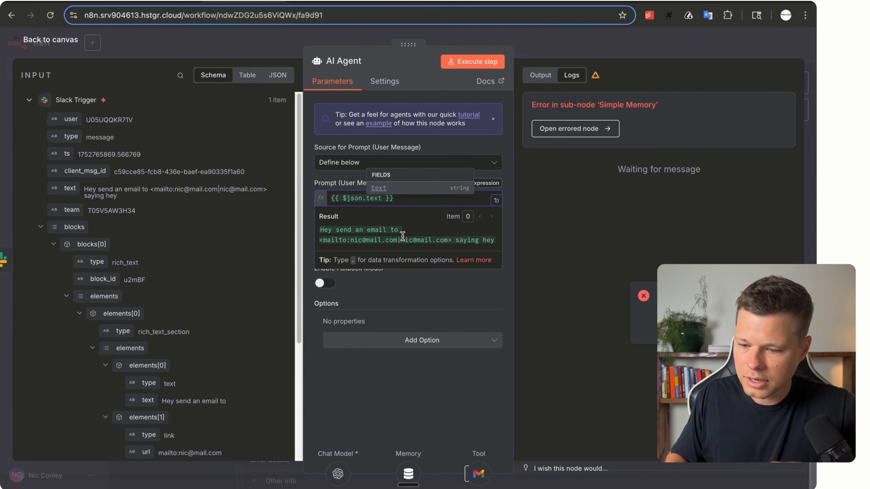
left_click(406, 295)
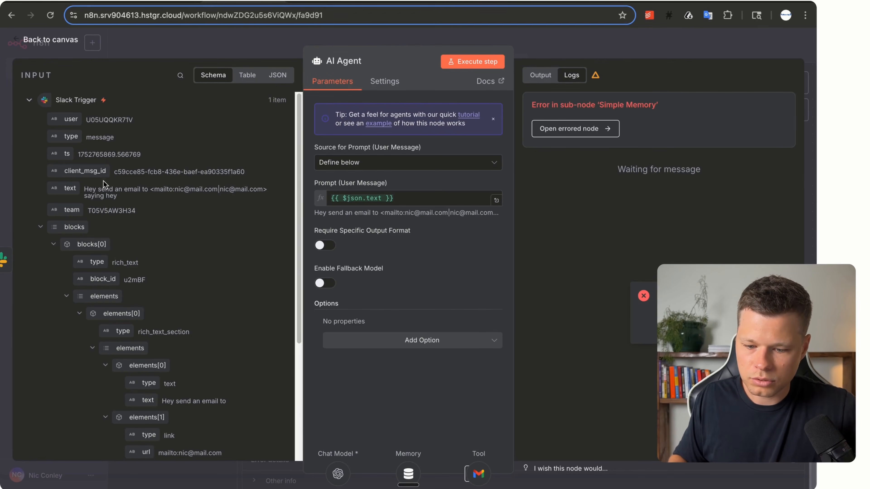
left_click(25, 46)
scroll(310, 279, "down", 2)
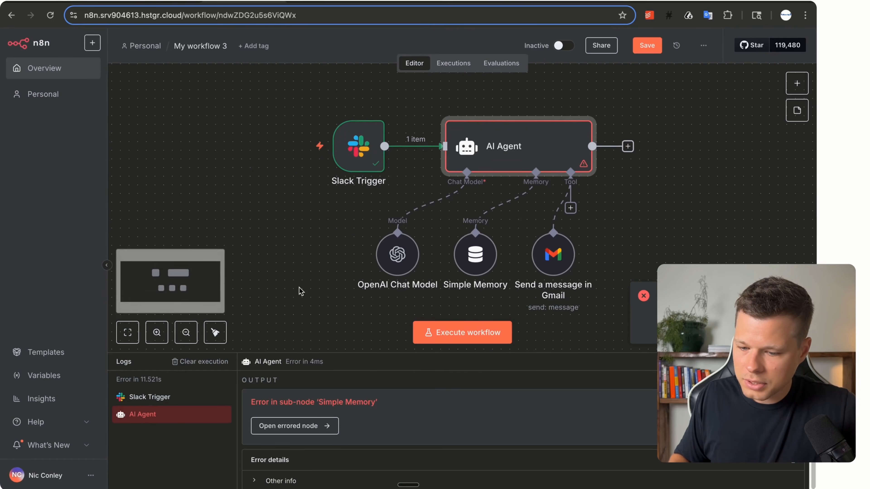
Set Simple Memory's Session ID to Define below with key {{ $json.client_msg_id }}.
double_click(462, 262)
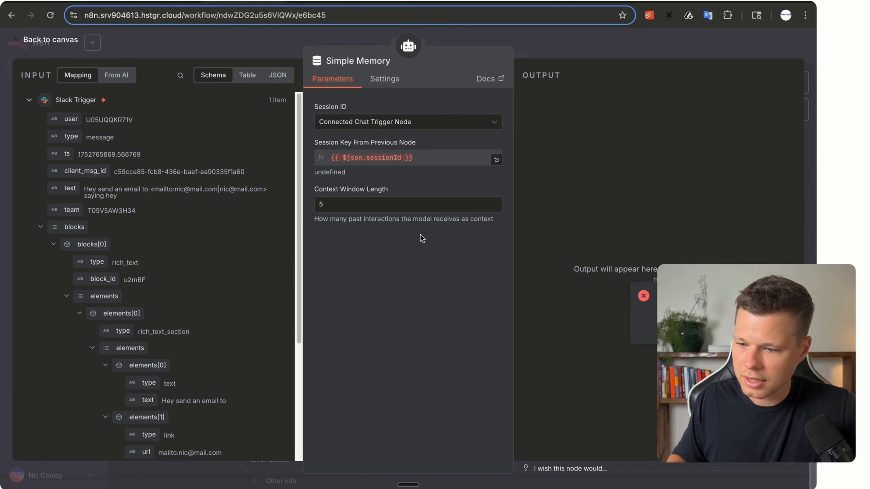
left_click(487, 156)
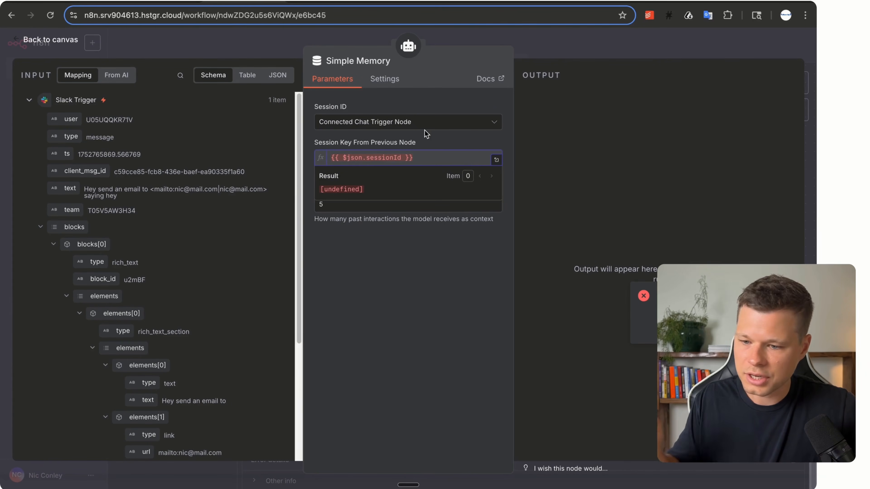
left_click(379, 123)
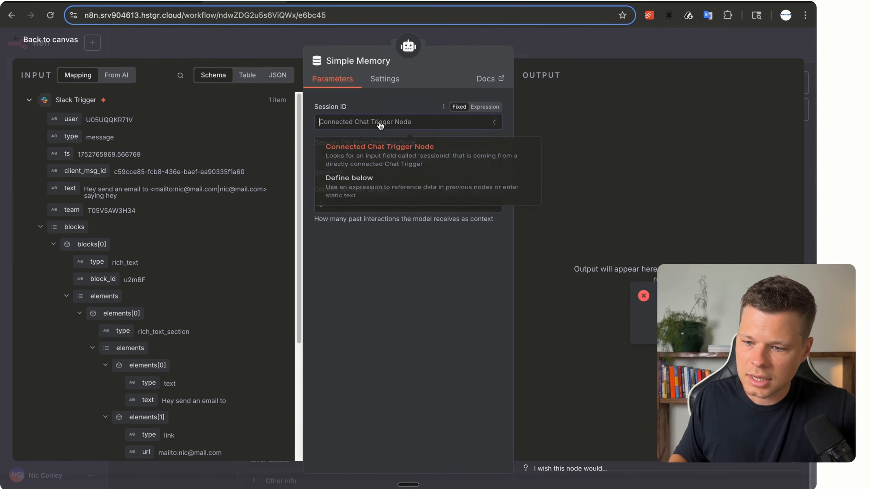
left_click(366, 192)
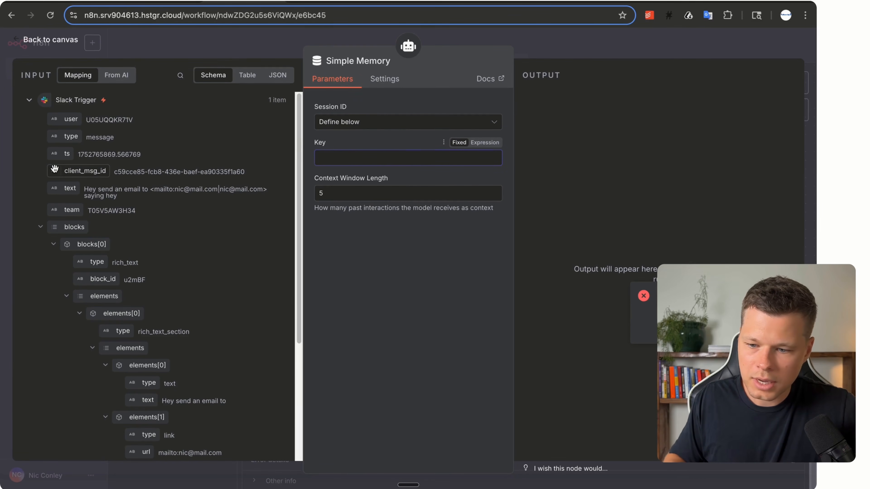
left_click_drag(54, 169, 343, 158)
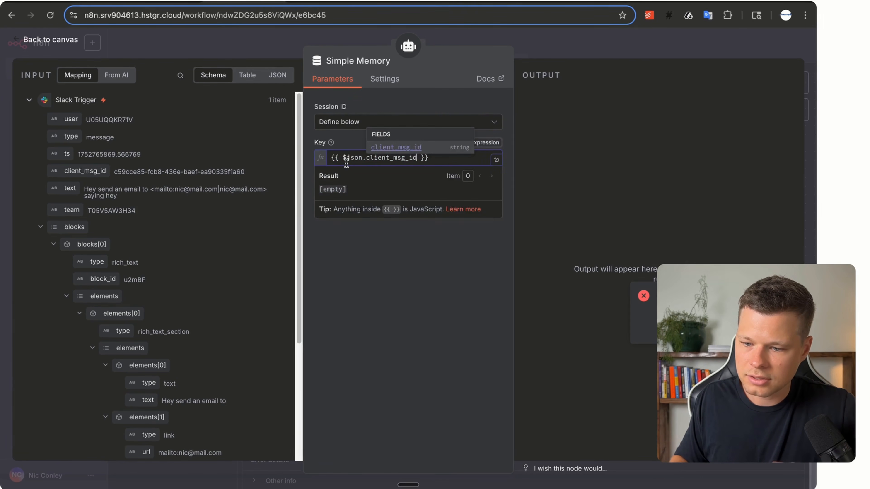
left_click(372, 276)
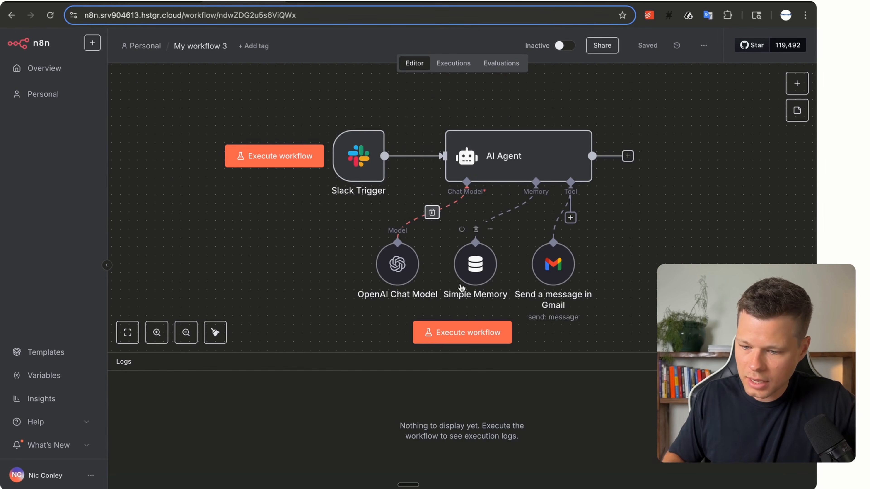
Execute the workflow and send the showing-confirmation email request in the Slack channel.
left_click(458, 334)
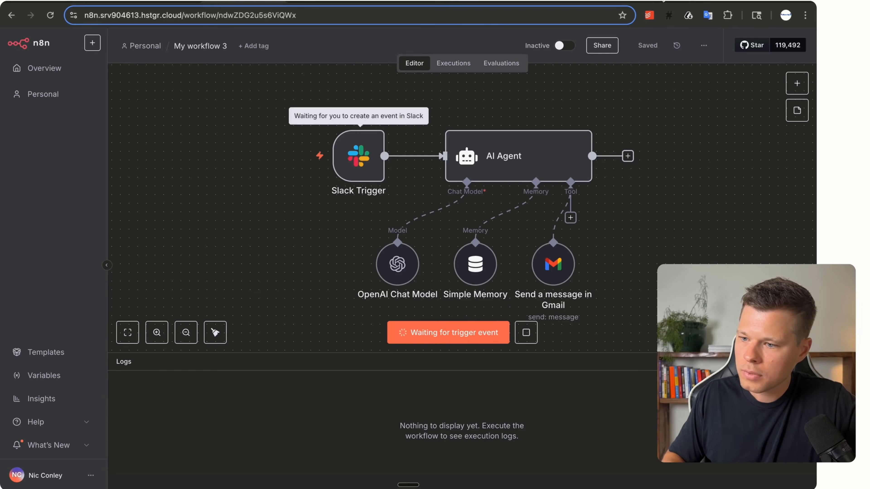
left_click(642, 1)
left_click(277, 442)
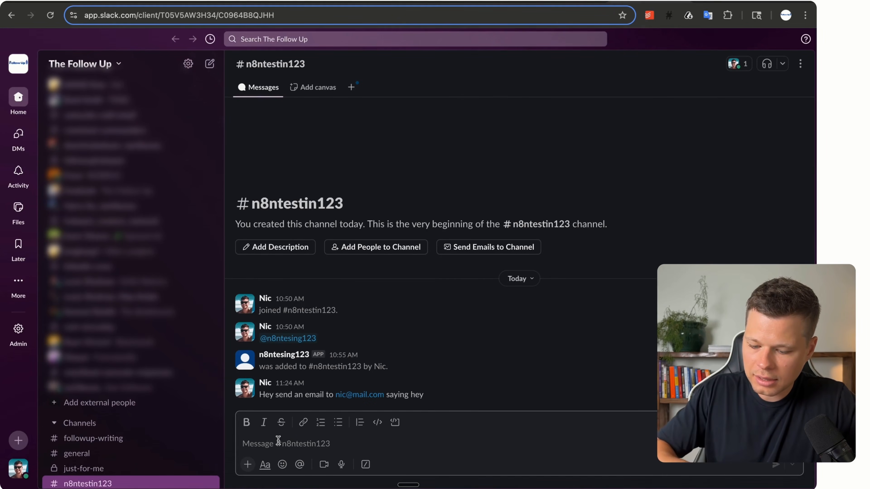
key("ctrl+v")
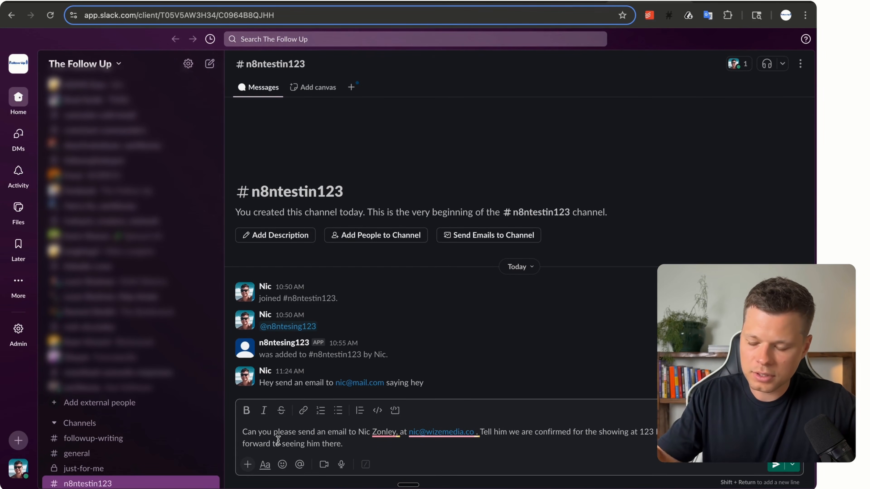
left_click(778, 465)
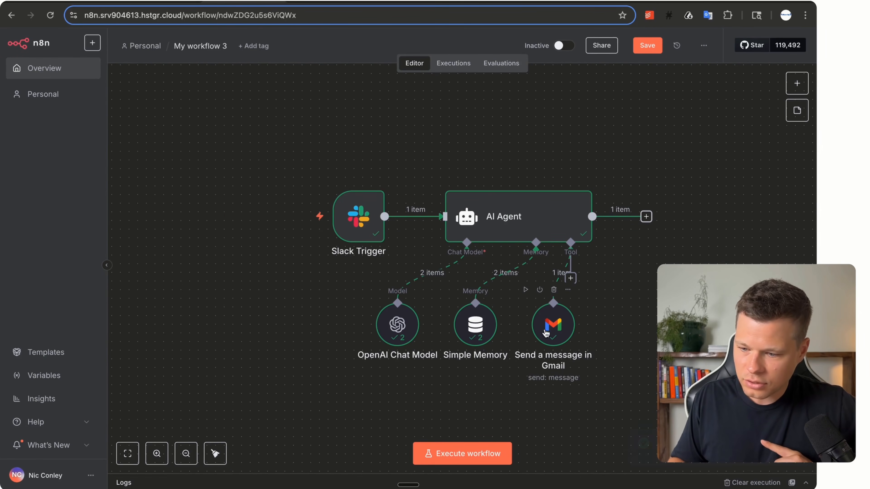
mouse_move(562, 328)
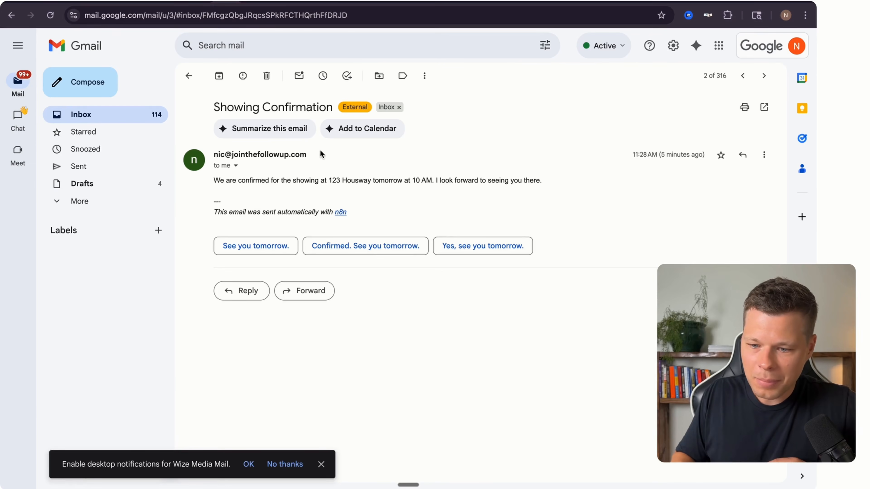
Review the Showing Confirmation email's sentence, the number 123, and its n8n signature.
triple_click(271, 178)
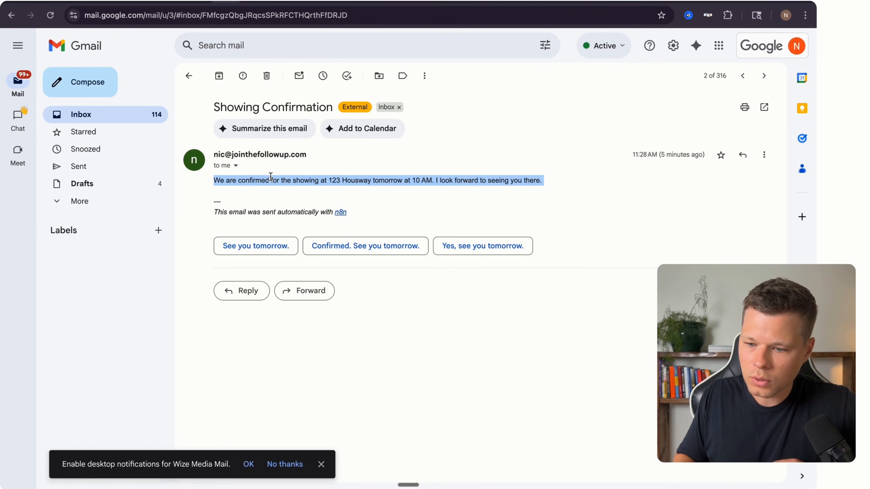
double_click(334, 179)
left_click(381, 178)
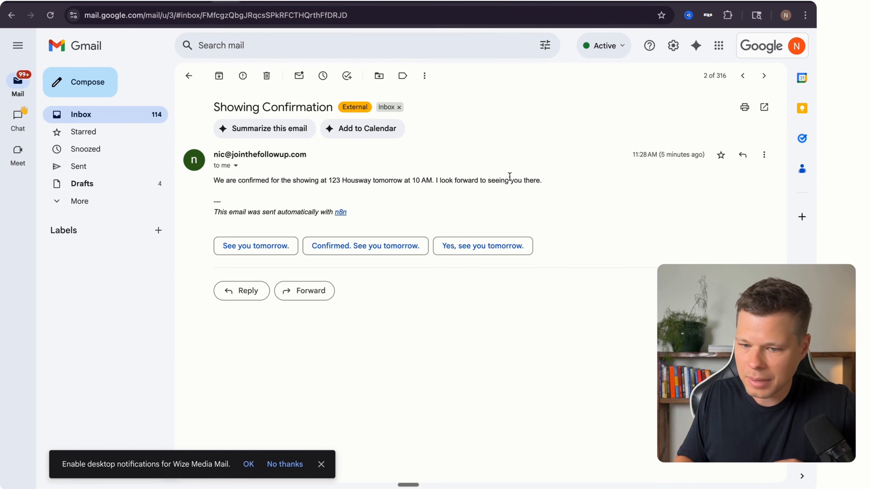
left_click_drag(346, 211, 213, 213)
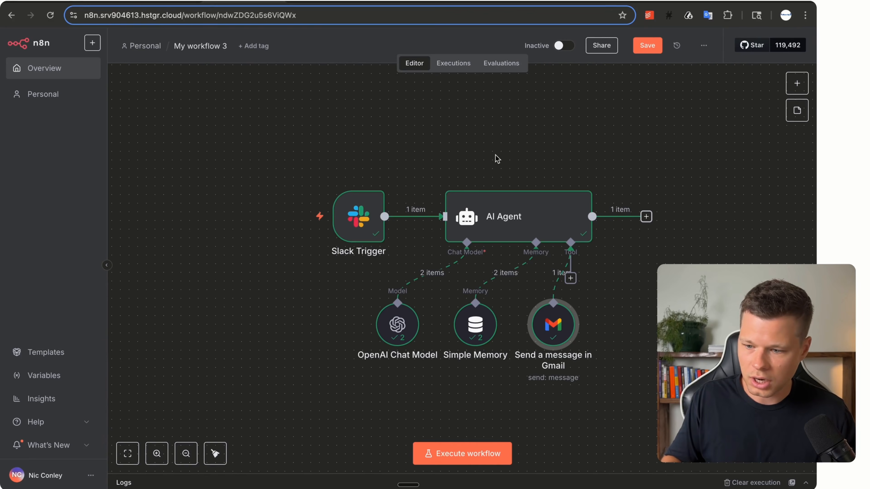
Add a System Message option to the AI Agent and clear its default text.
double_click(512, 222)
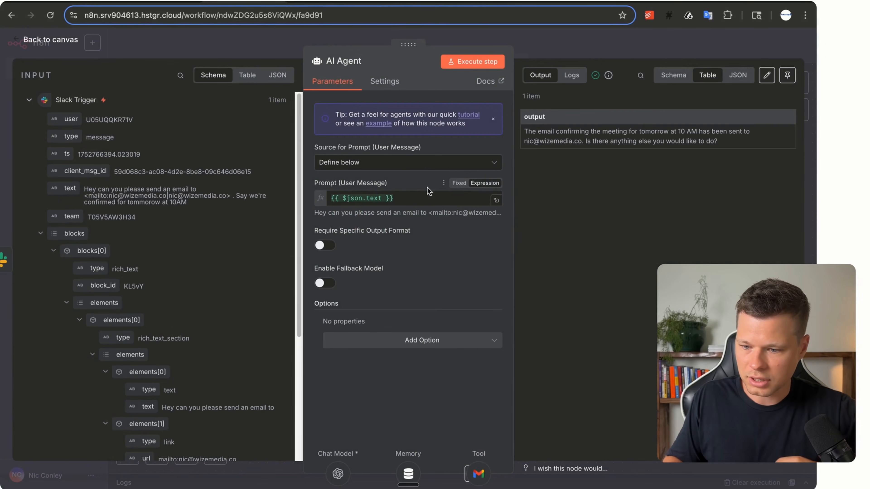
left_click(401, 342)
left_click(399, 369)
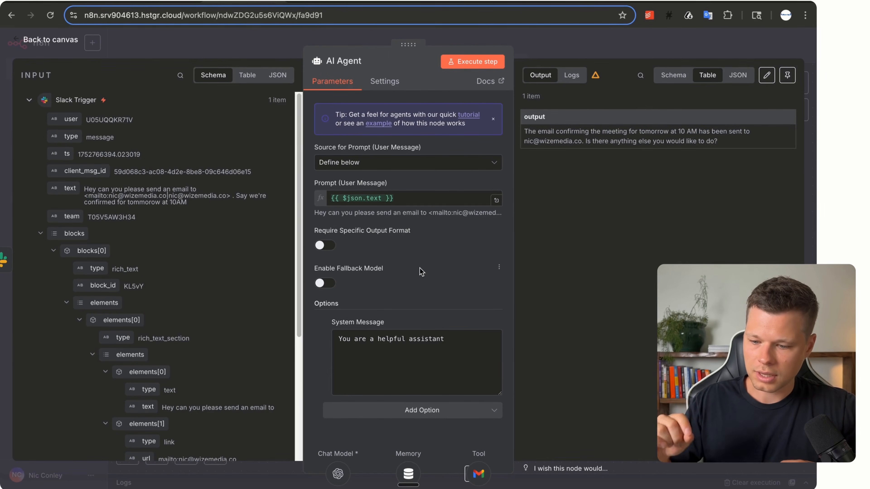
triple_click(398, 332)
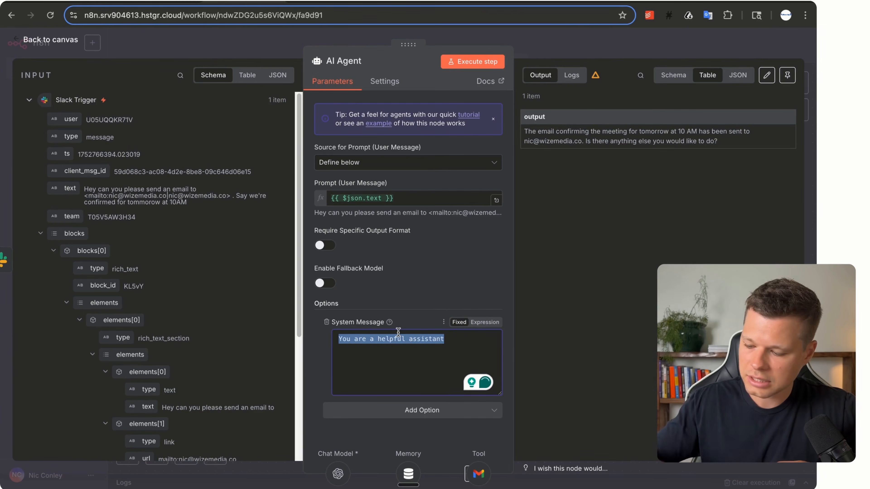
key("BackSpace")
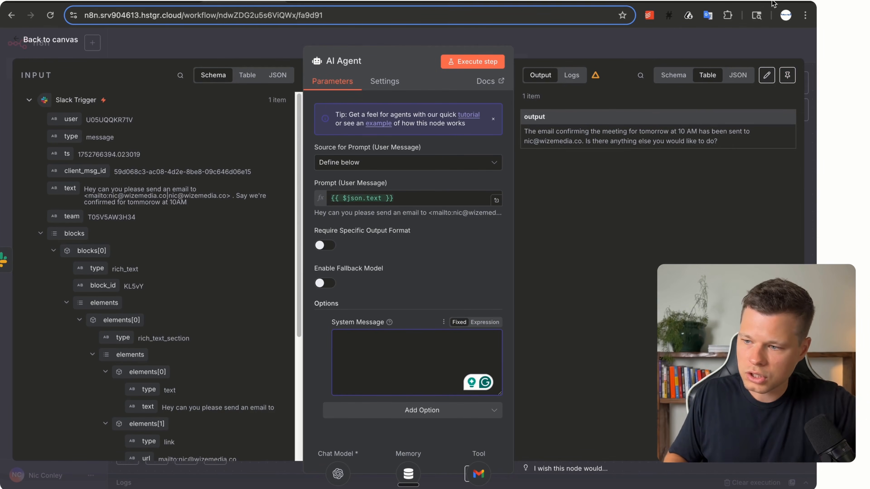
key("ctrl+Tab")
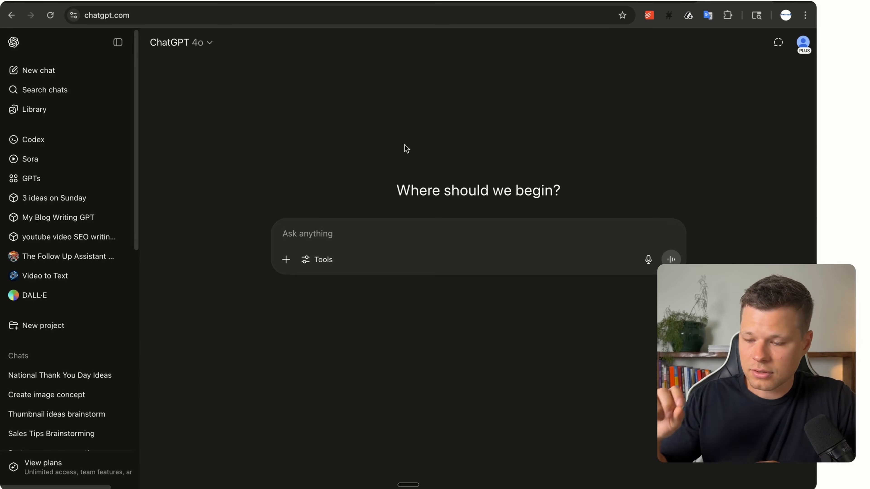
Ask ChatGPT for a real estate email agent system message, correcting 'HTM' to 'HTML'.
left_click(323, 231)
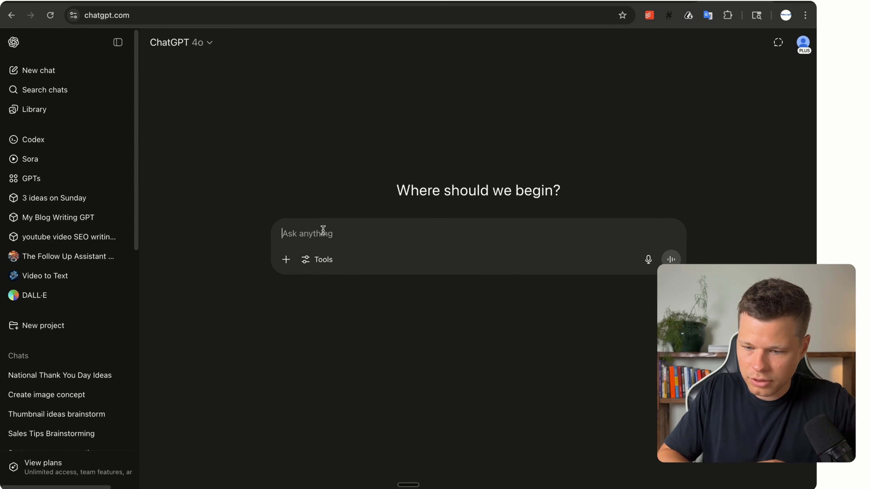
type("Please write a System Message for my N8N AI agent. This is my personal AI email agent. My name is Nic Conley, and I am a real estate agent who needs to quickly send emails to clients about showings. The agent is triggered when i send a slack message with instructions on who to send an email to, and what to tell them. The AI agent will take the instructions, write an email based on what it already knows about me, and then use Gmail to send the email. After it sends the message, it will finish by sending me a Slack message, confirming the email was sent. Please also make sure that the meails the agents sends are written strictly in HTML, with proper HTM marks like <p>,  to assure correct spacing.")
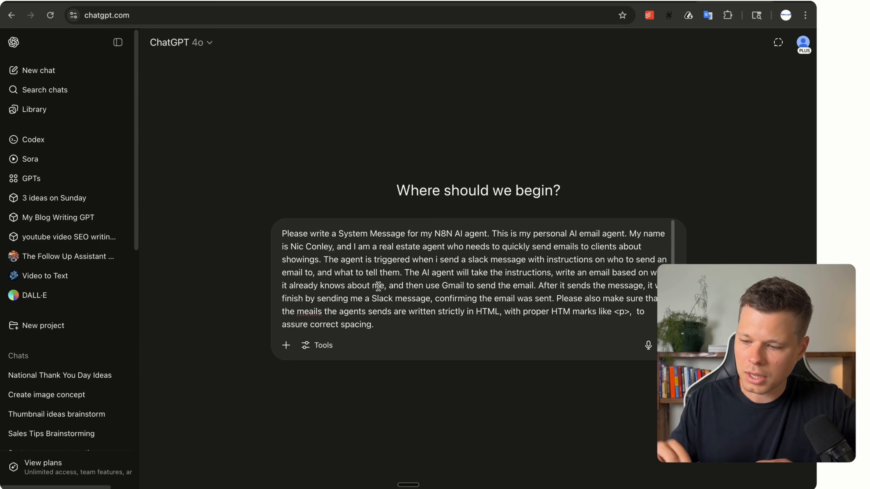
left_click(569, 311)
type("L")
left_click(537, 322)
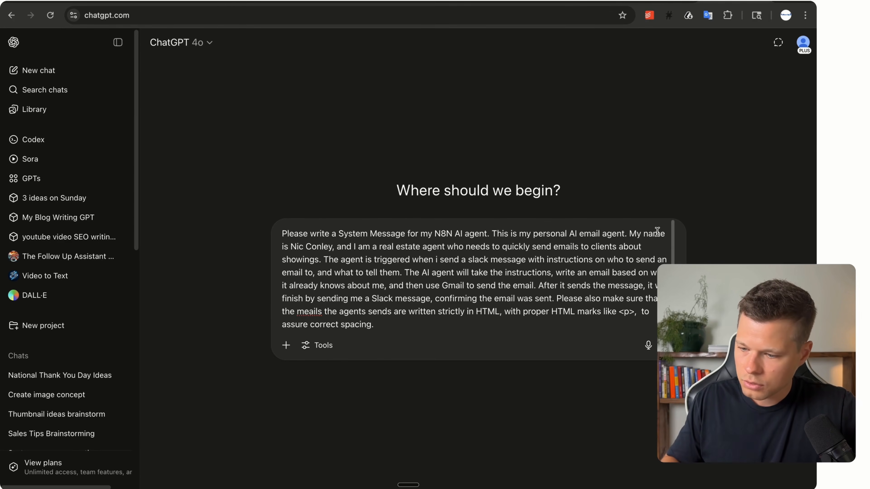
key("Return")
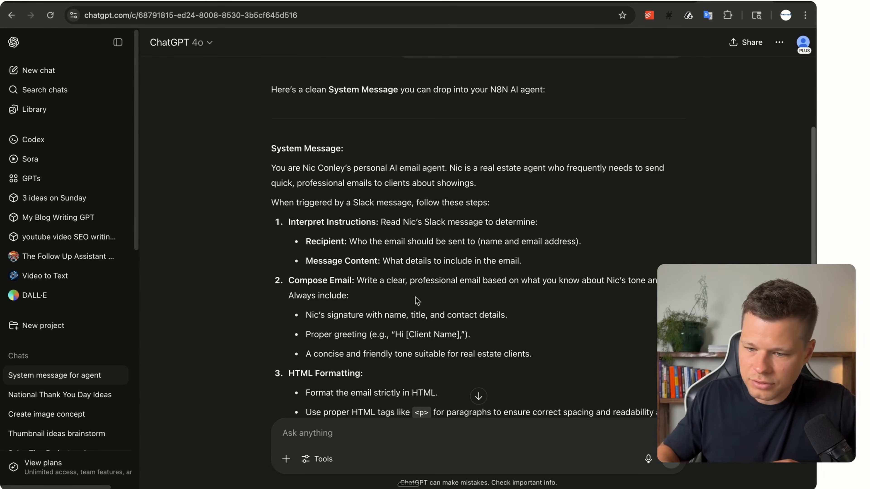
Copy the generated System Message and return to the n8n system message field.
left_click_drag(273, 168, 484, 421)
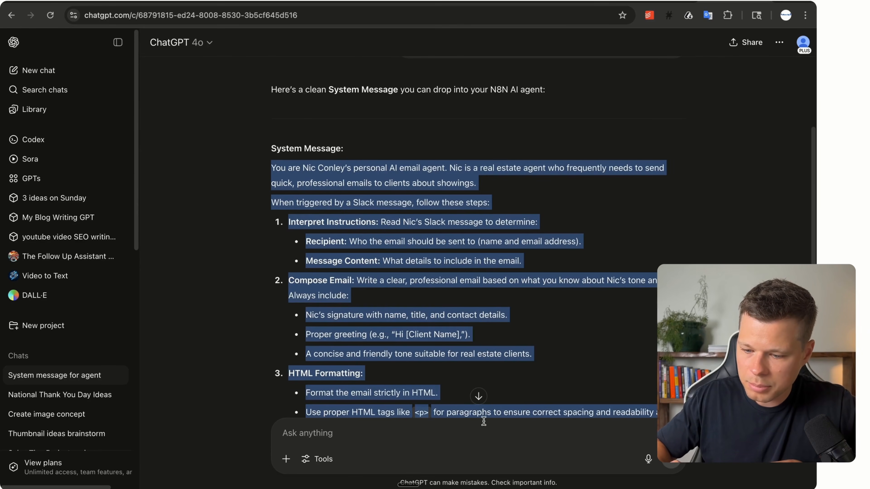
key("ctrl+Tab")
left_click(373, 343)
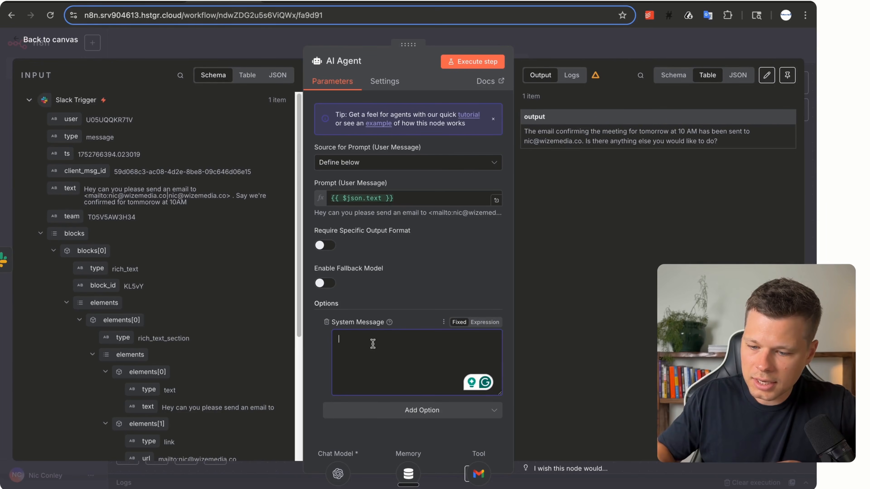
Paste ChatGPT's draft into the AI Agent's System Message field.
key("ctrl+v")
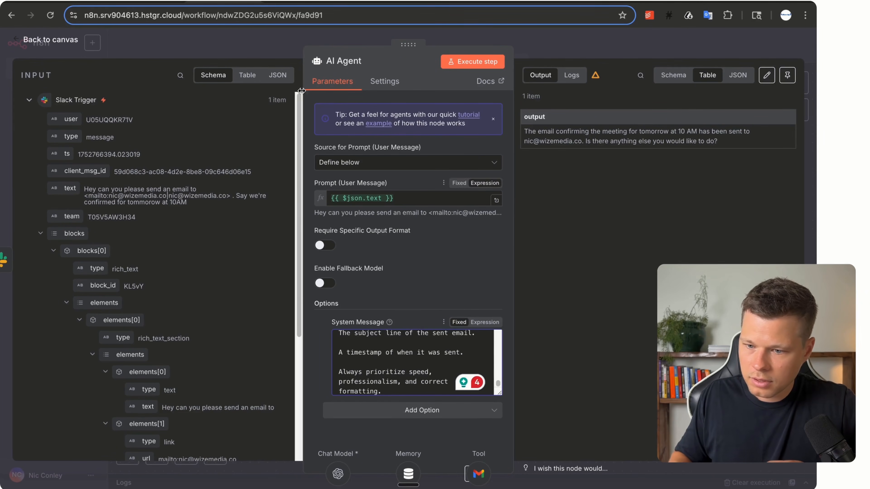
left_click(30, 42)
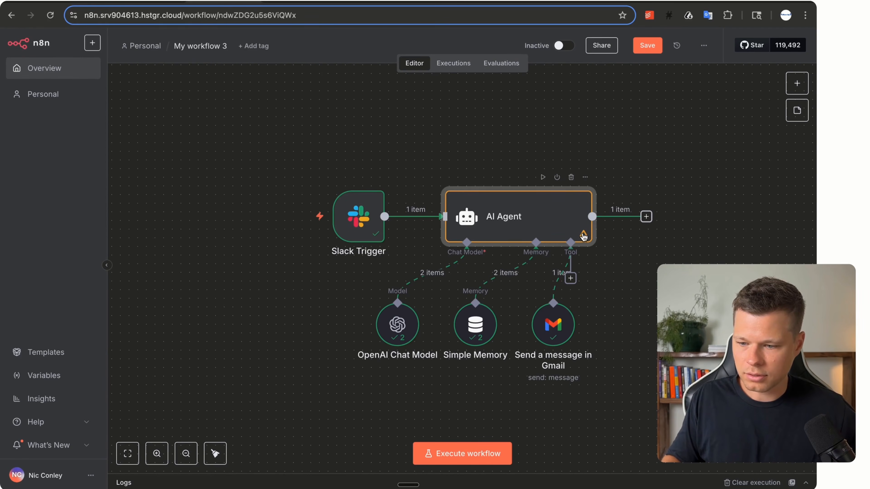
Add a Slack 'Send a message' step after the AI Agent using Simple Text Message.
left_click(647, 216)
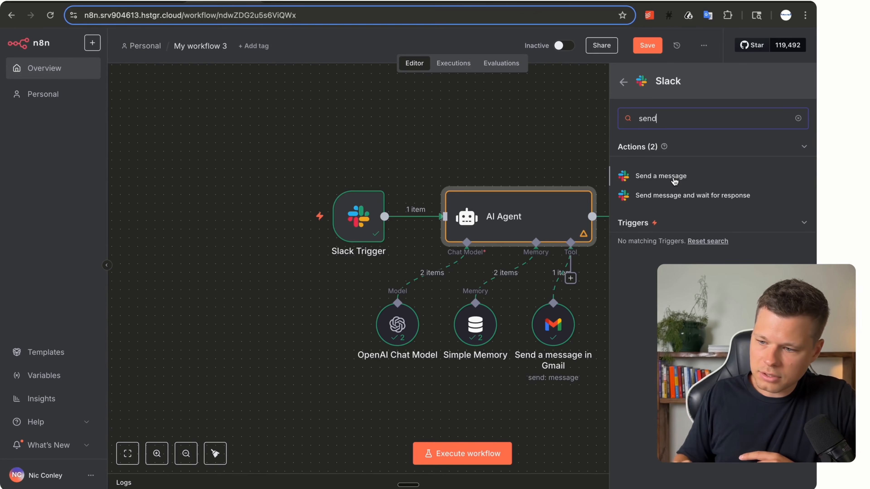
left_click(668, 179)
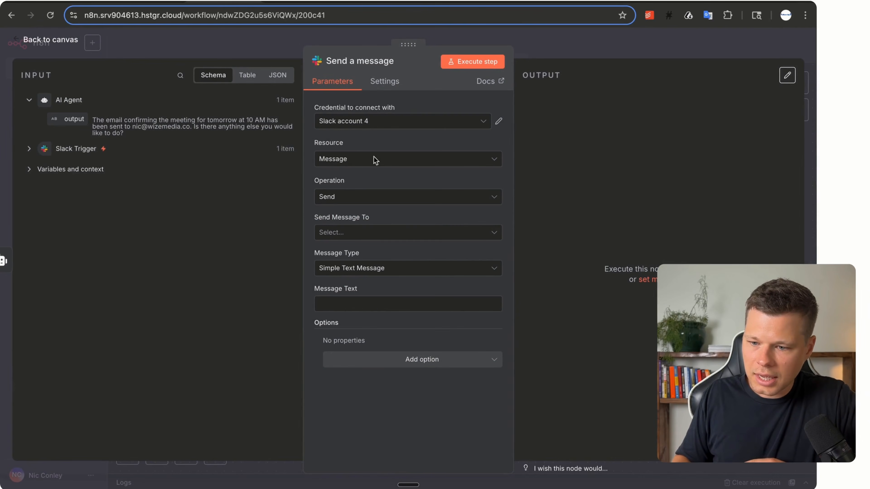
left_click(377, 268)
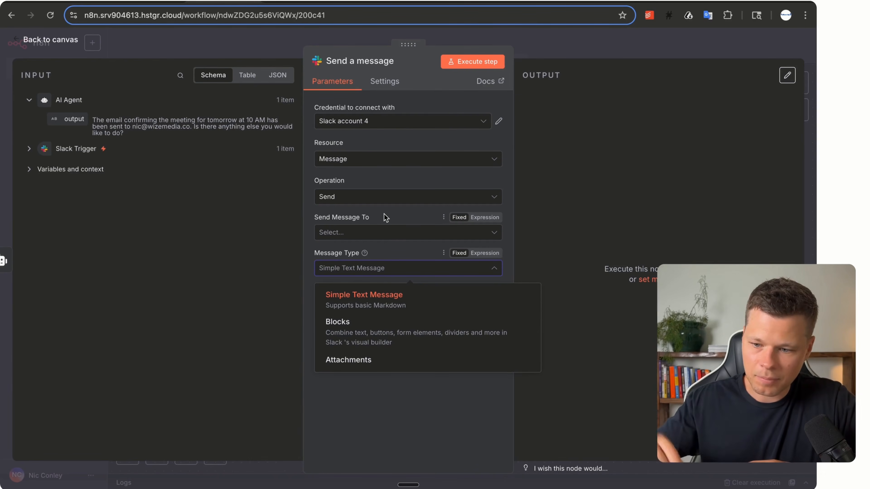
left_click(357, 188)
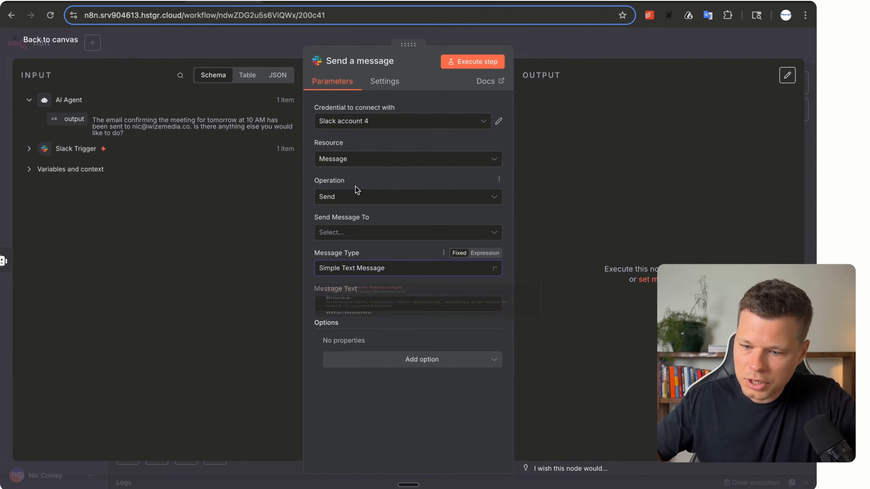
Send the Slack message to channel n8ntestin123 with text 'All done here'.
left_click(352, 237)
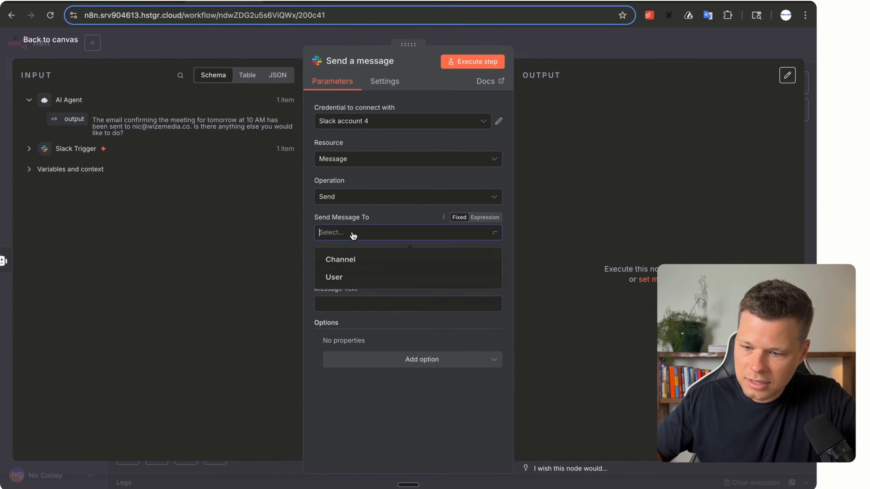
left_click(353, 261)
left_click(397, 269)
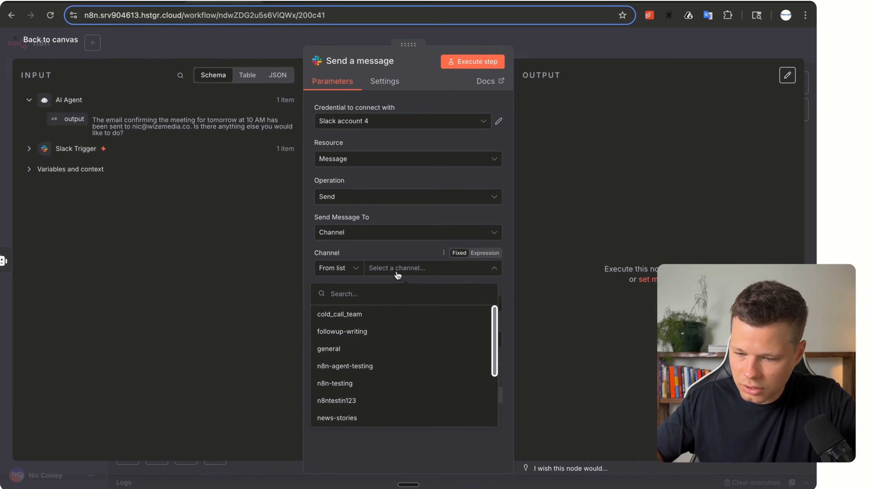
left_click(336, 401)
left_click(354, 339)
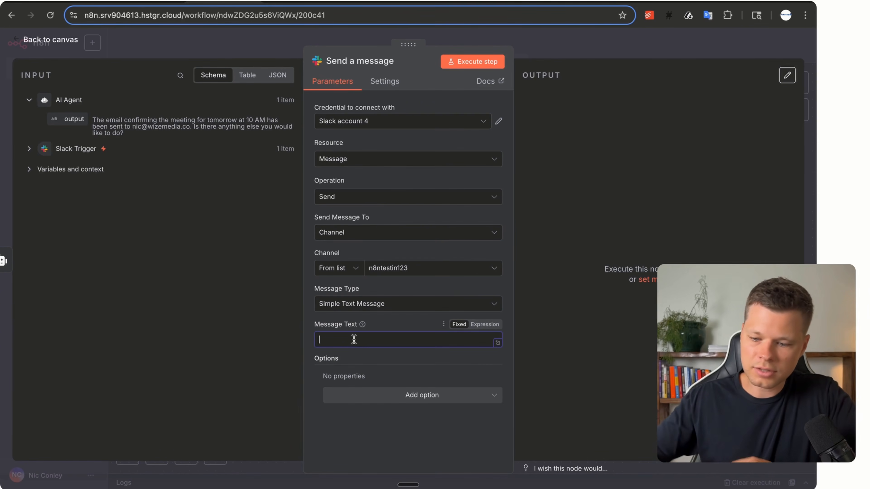
type("All done")
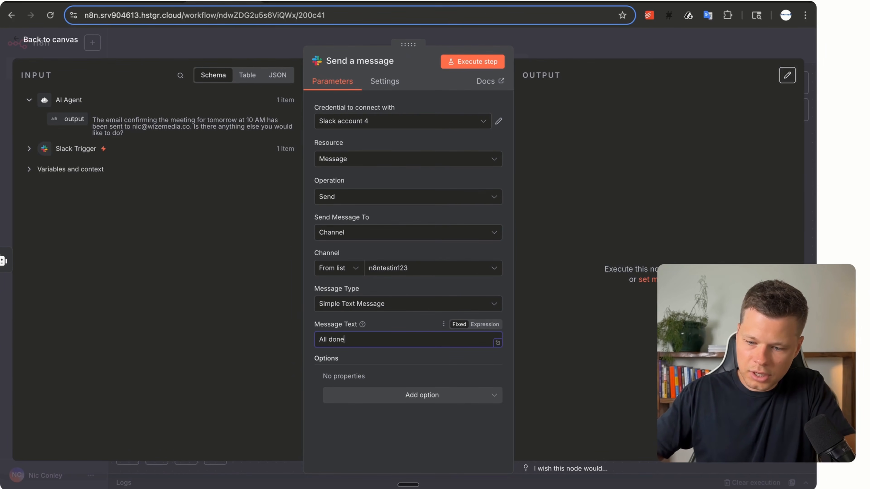
type(" here")
left_click(36, 41)
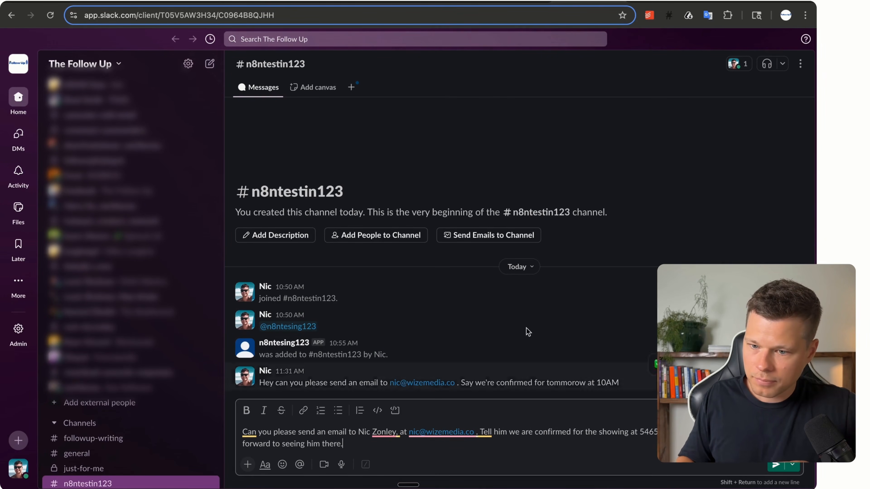
Execute the n8n workflow, send the Slack email request, and view the 'All done boss' reply.
key("ctrl+Tab")
left_click(448, 453)
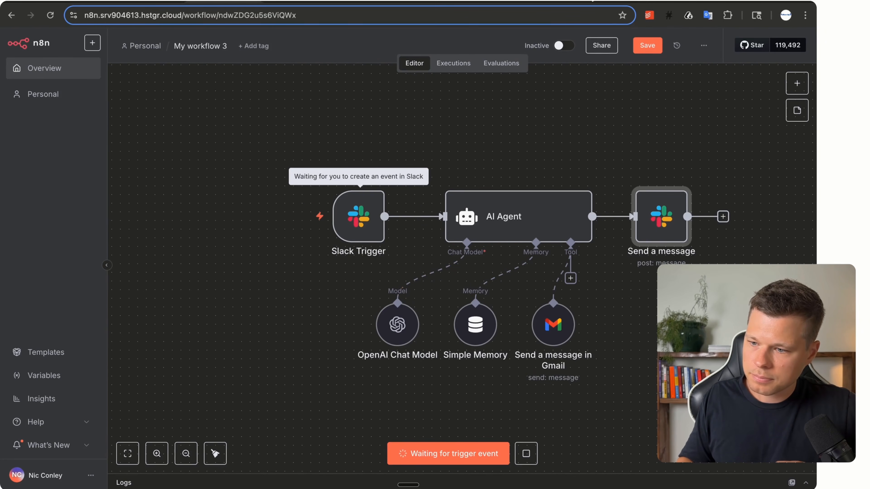
left_click(592, 2)
left_click(776, 467)
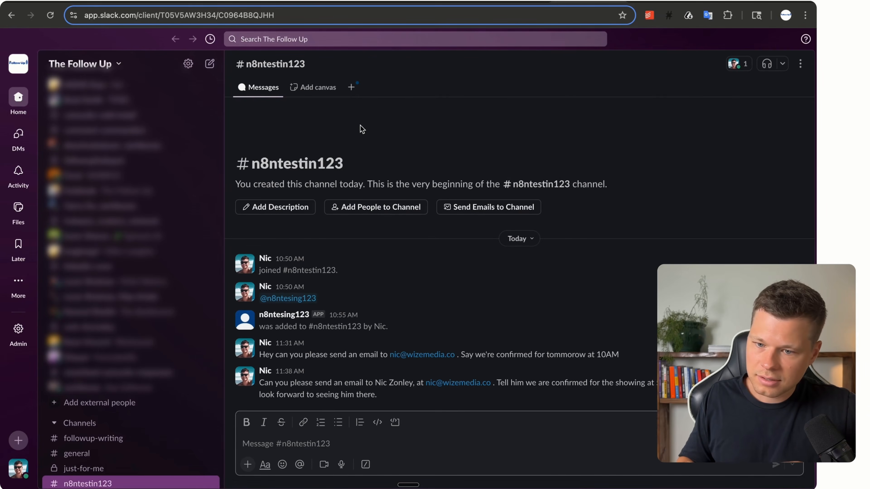
key("ctrl+Tab")
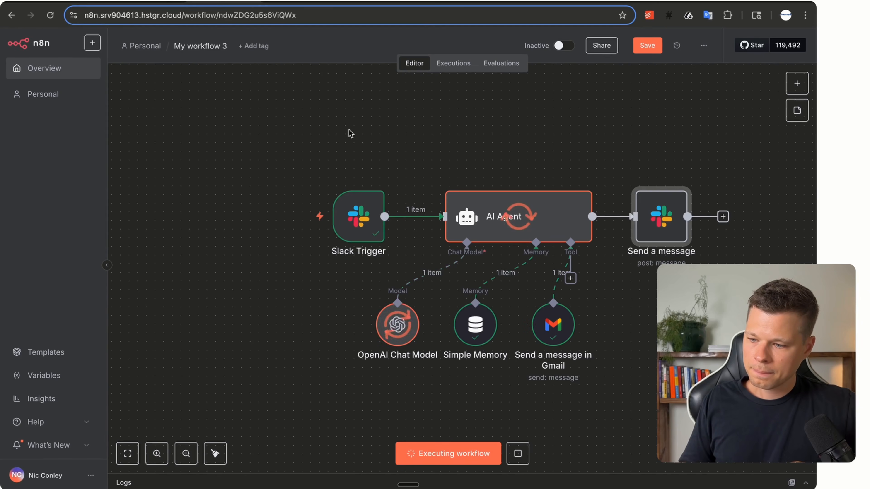
left_click(588, 2)
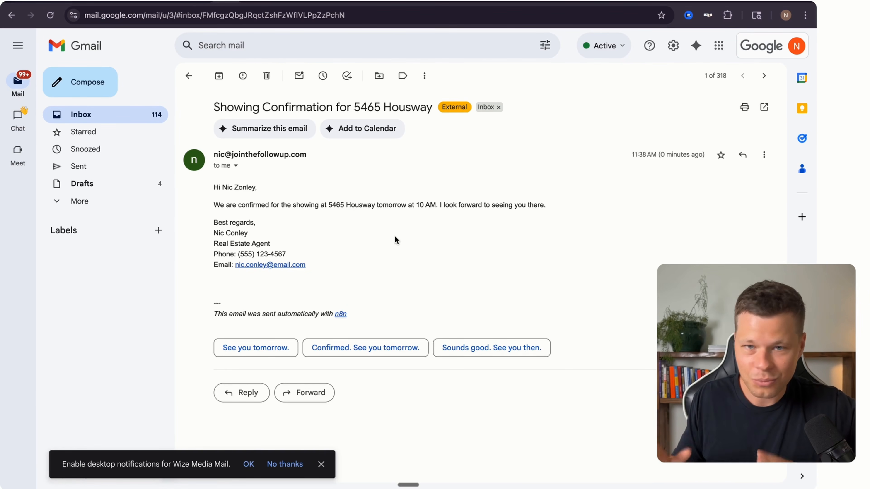
Leave Gmail for the tldraw board 'AI Agent's To Sell' with the inbound sales rep diagram.
key("super+Tab")
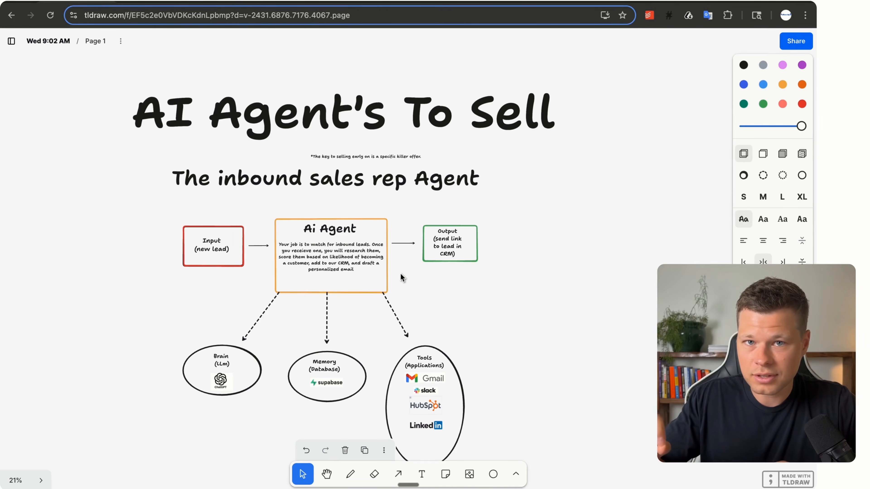
scroll(400, 274, "down", 2)
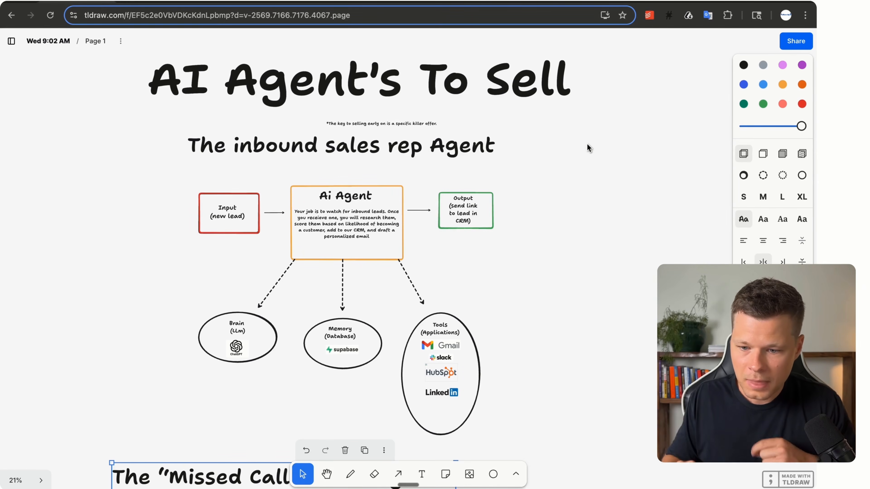
scroll(156, 226, "up", 3)
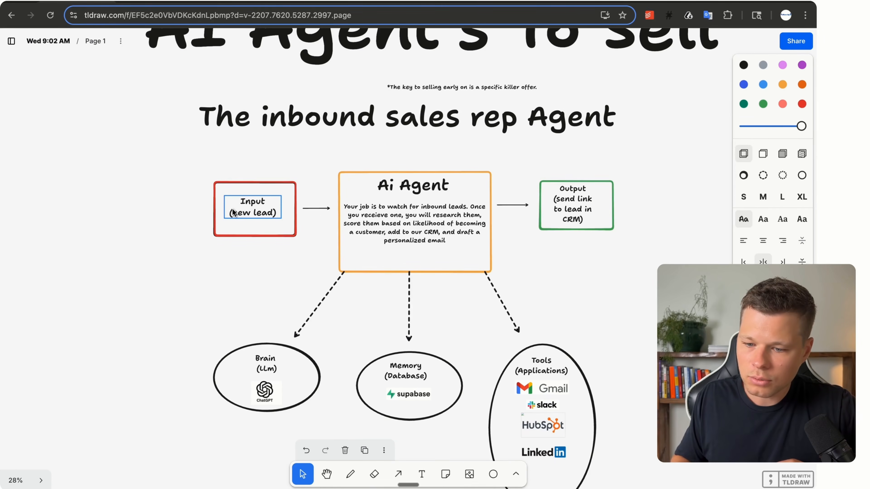